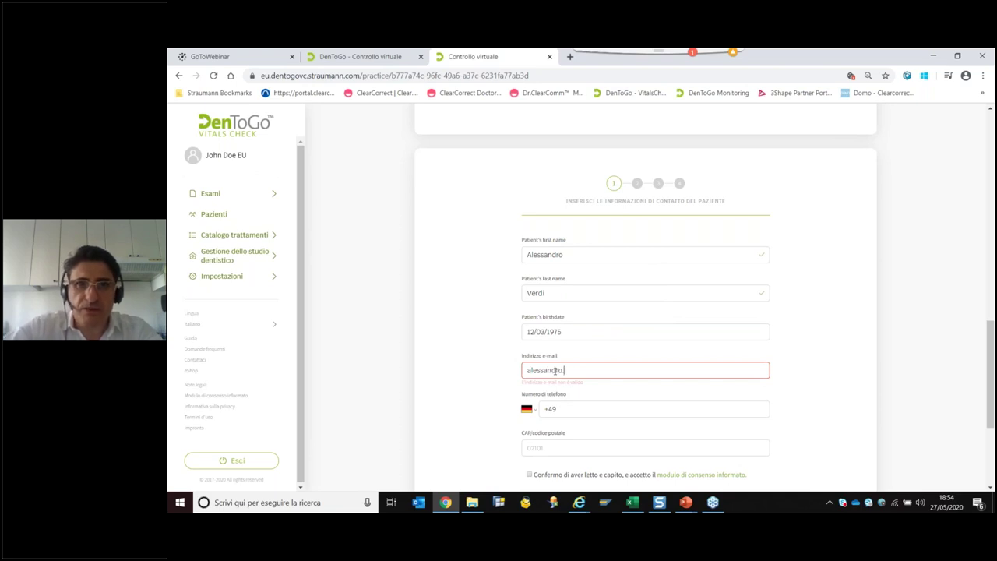
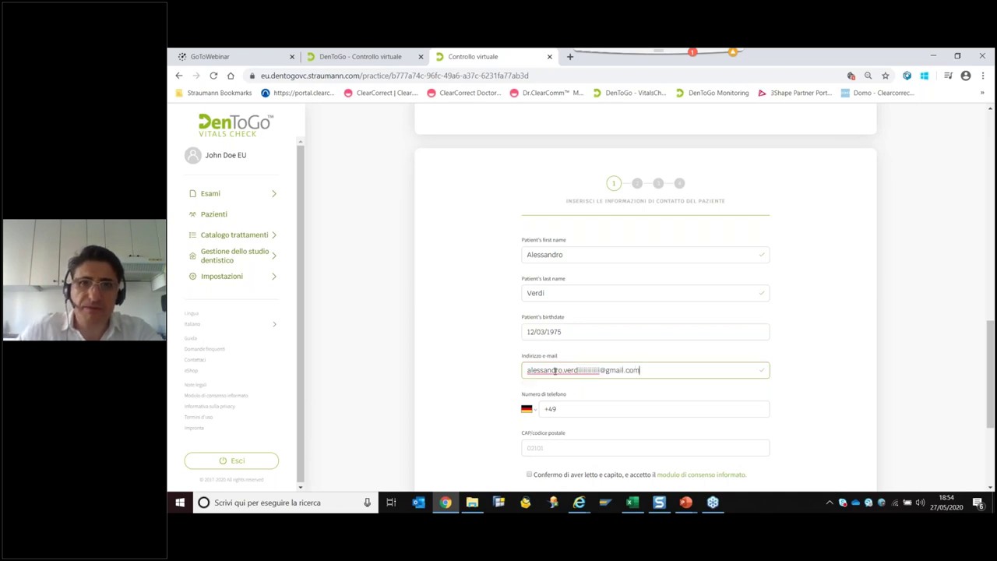
Step: Finish the patient's e-mail address and enter their phone number with the Italia country code
left_click(537, 411)
scroll(540, 359, "down", 1)
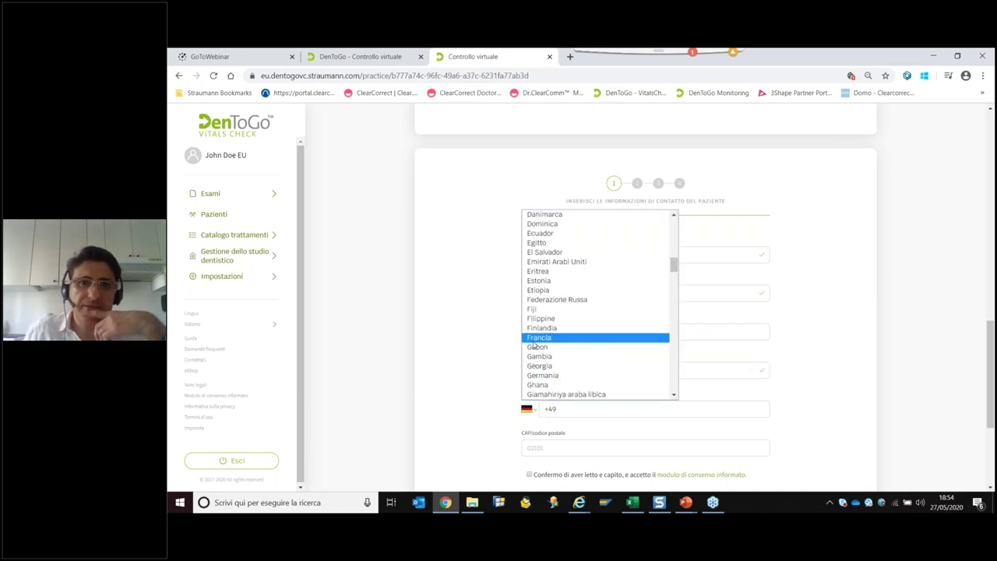
scroll(540, 359, "down", 5)
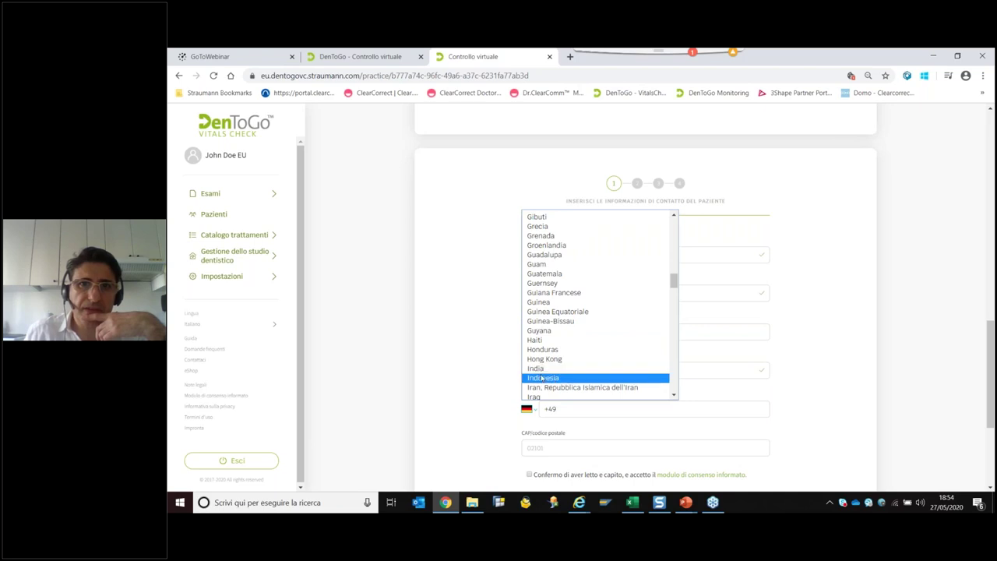
scroll(540, 327, "down", 3)
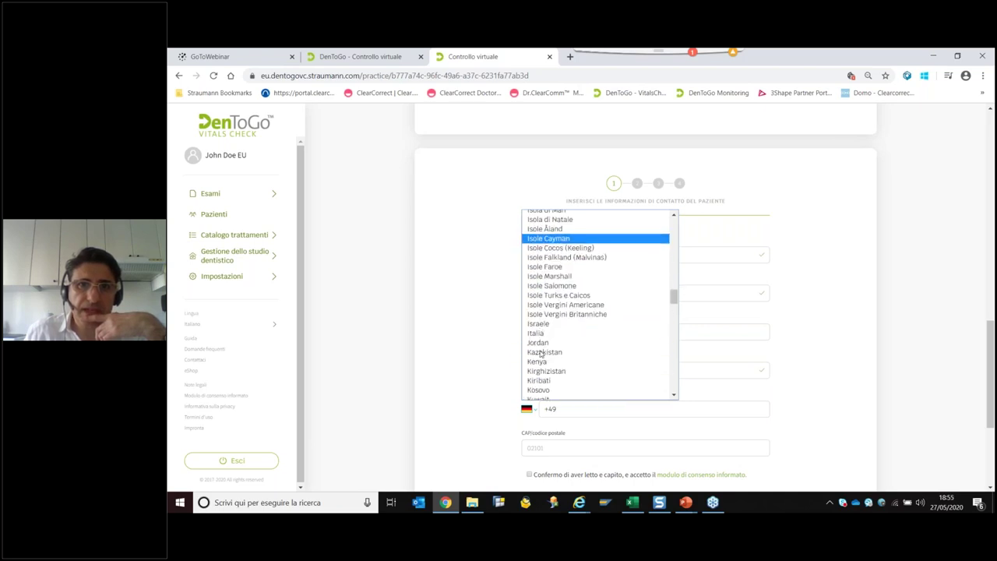
left_click(541, 333)
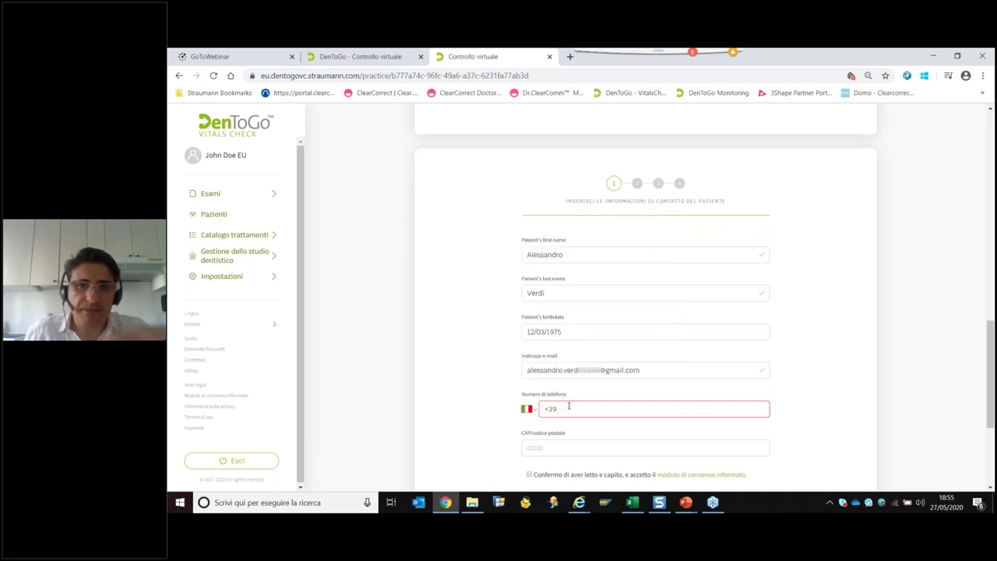
type("340 1234 5678")
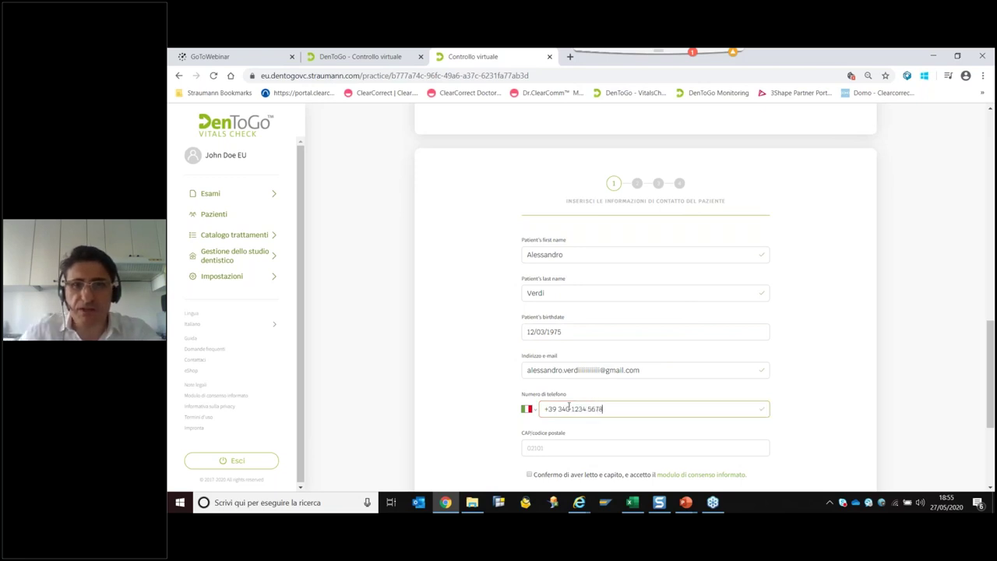
Step: Enter the patient's postal code and accept the informed consent terms
left_click(573, 449)
type("59100")
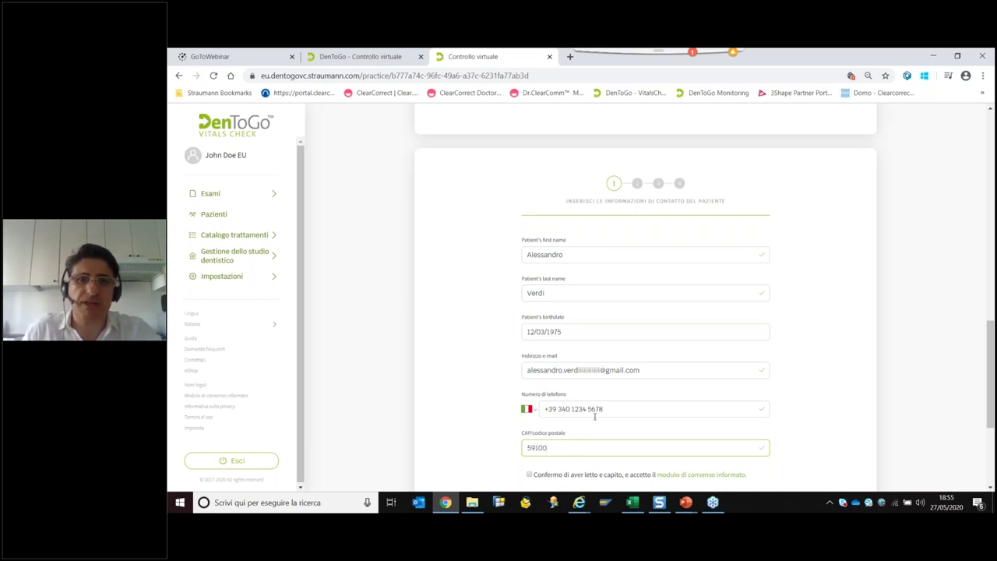
scroll(535, 375, "down", 3)
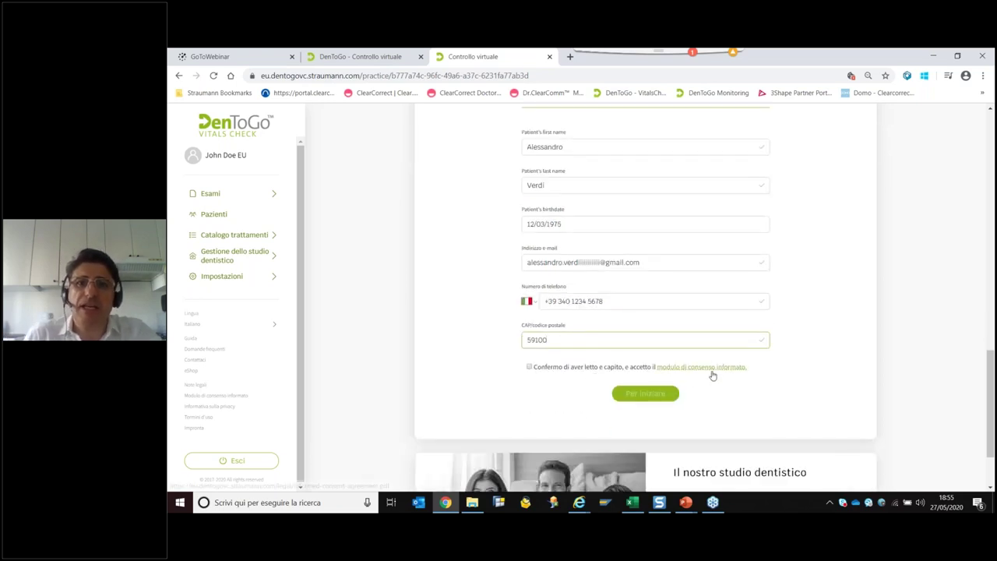
left_click(530, 368)
Step: Start the check and enter the treatment goal 'Ho un dolore a destra in bocca'
left_click(653, 393)
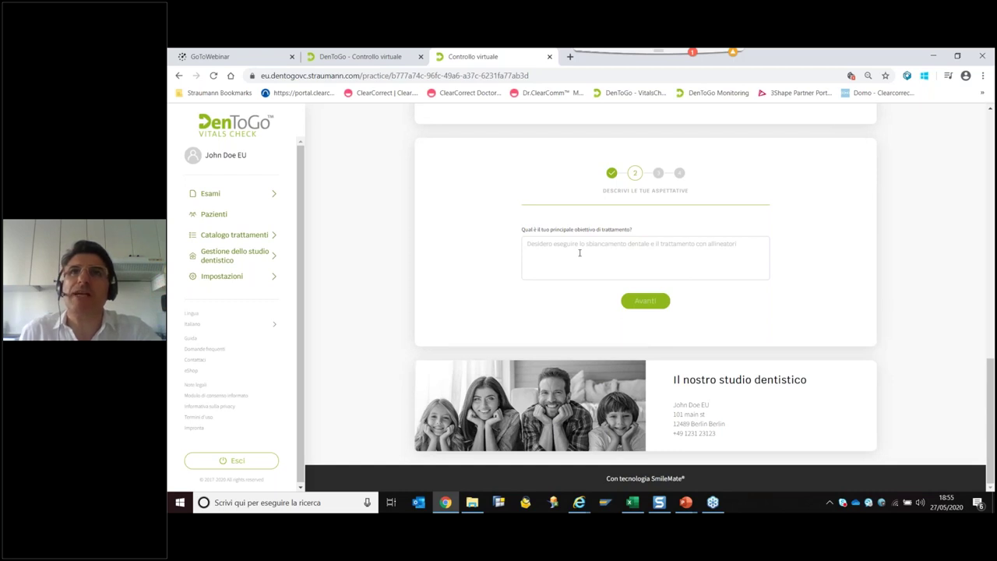
left_click(549, 246)
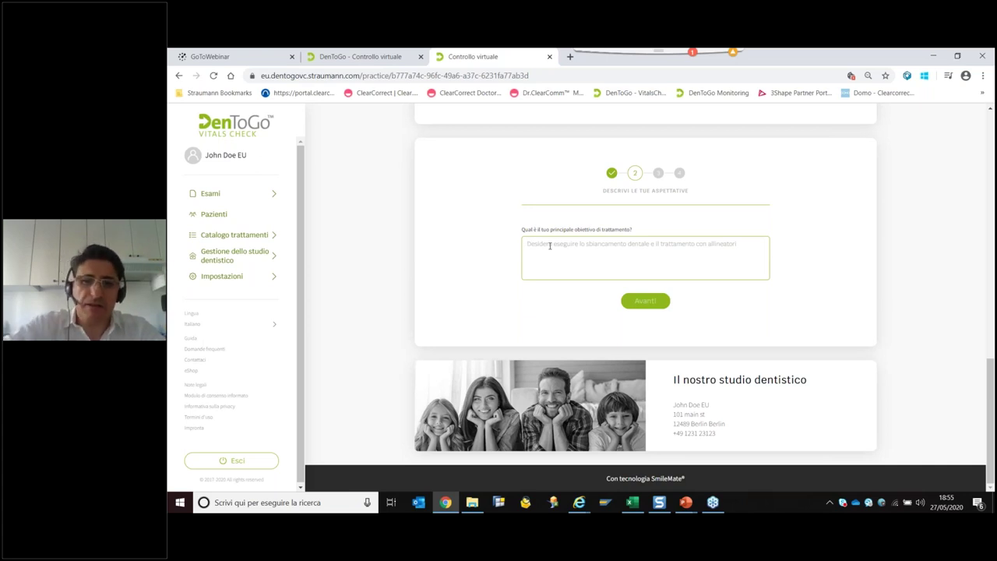
type("Ho un")
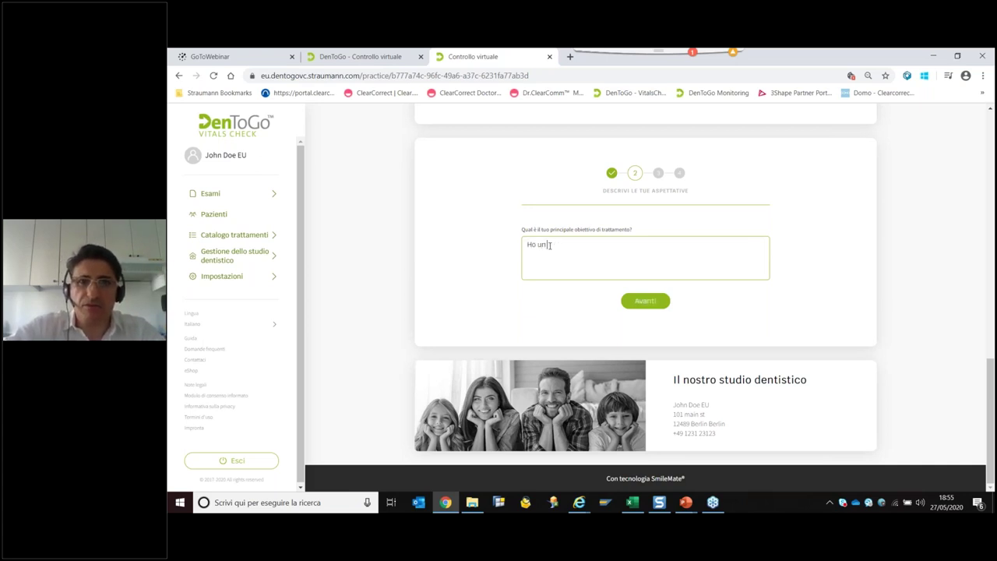
type(" dolore a destera")
key("BackSpace")
key("BackSpace")
key("BackSpace")
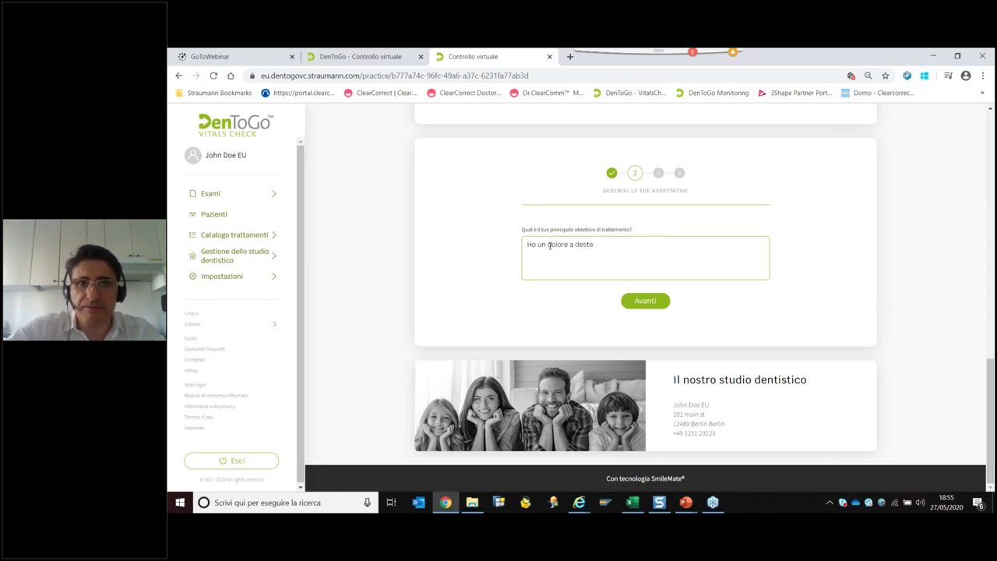
type("ra in bocca")
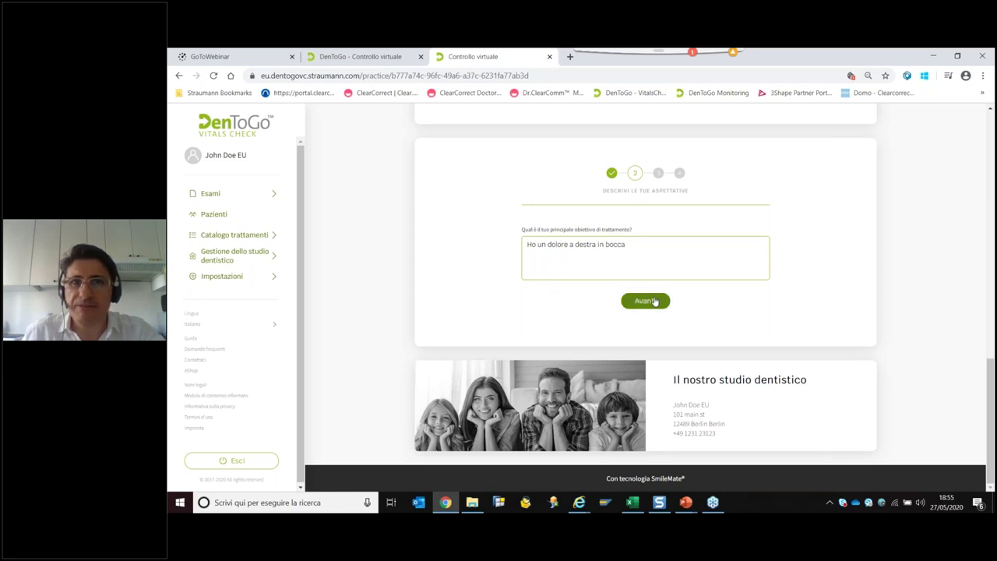
Step: Upload closed-front.jpg from the DenToGo/2020/Webinar 2705/Foto Caso Demo folder into the first bite slot
left_click(646, 301)
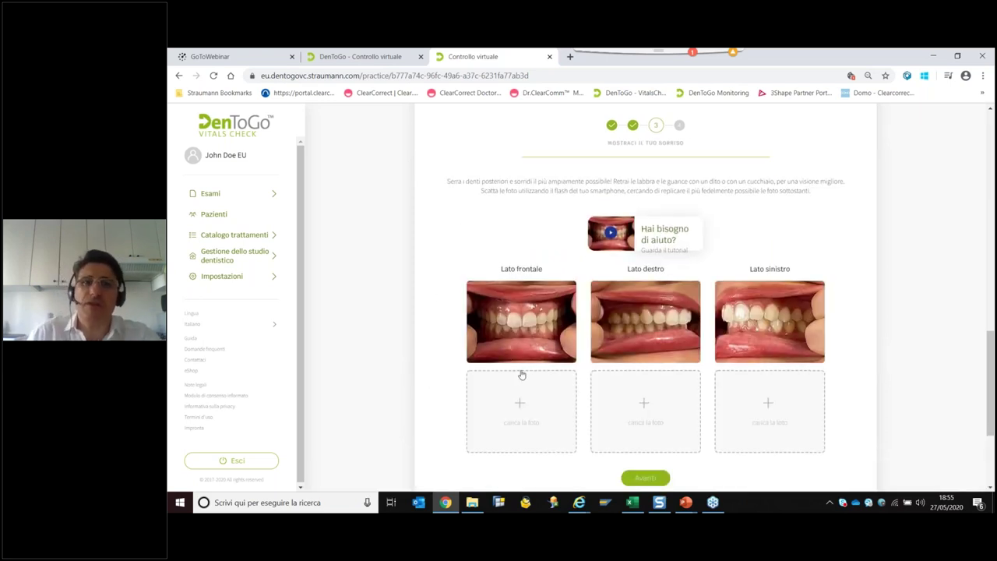
scroll(522, 366, "down", 2)
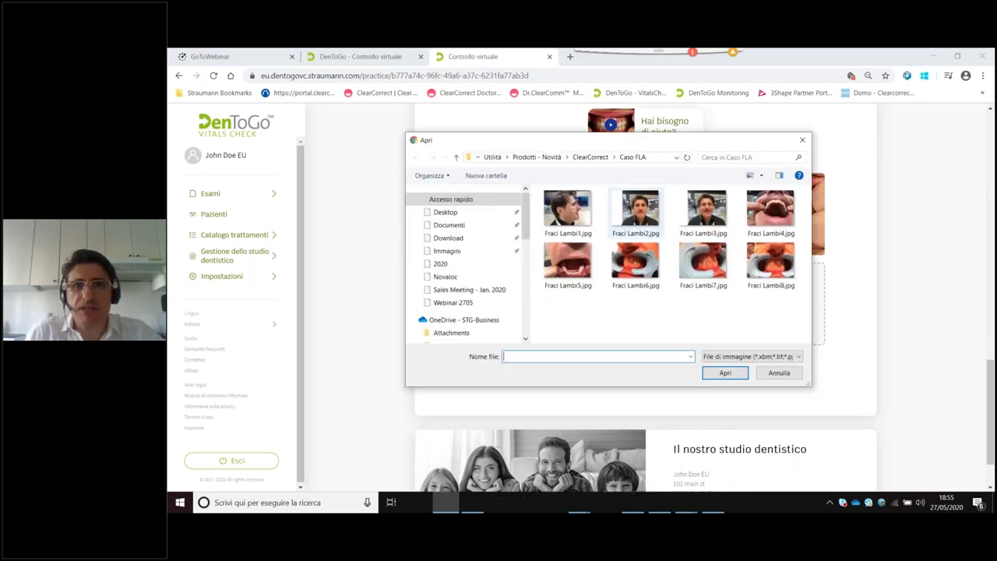
left_click(537, 157)
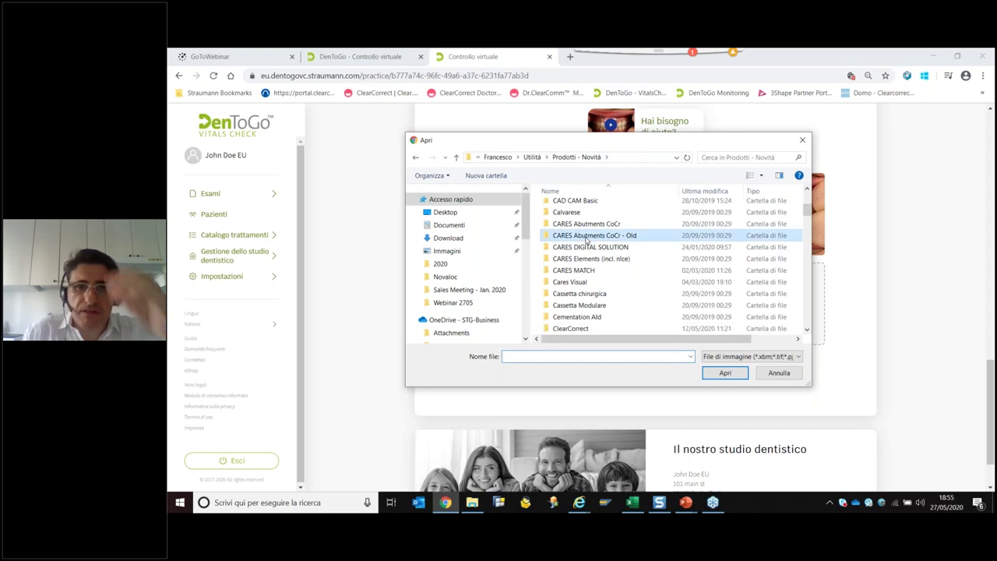
scroll(586, 240, "down", 3)
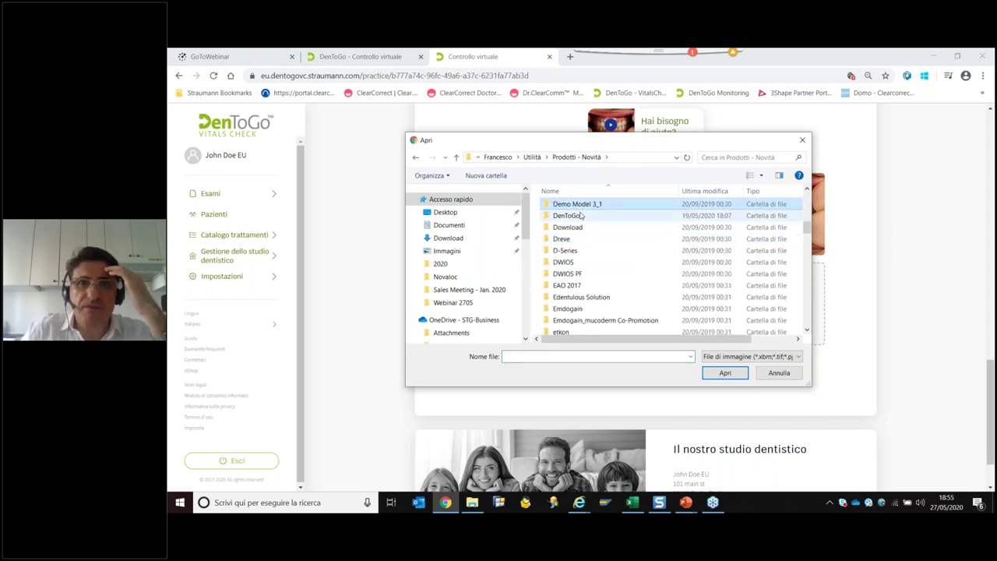
double_click(577, 215)
double_click(575, 208)
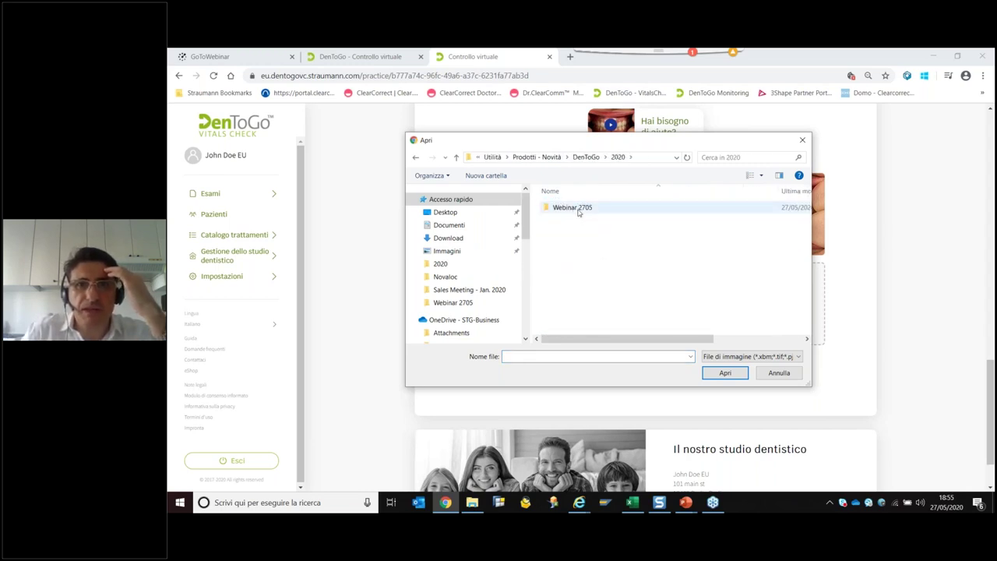
double_click(578, 209)
left_click(579, 211)
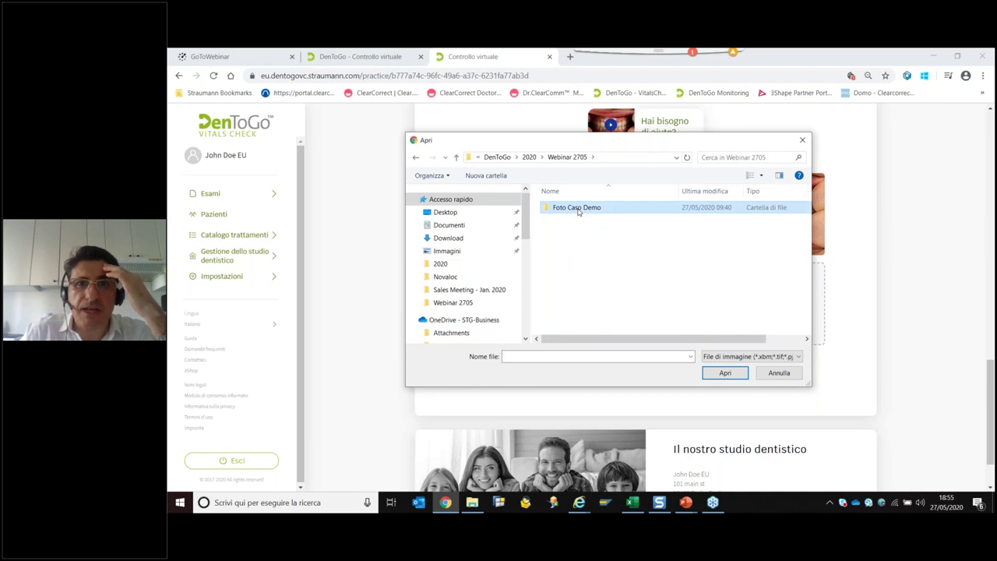
double_click(579, 211)
left_click(568, 210)
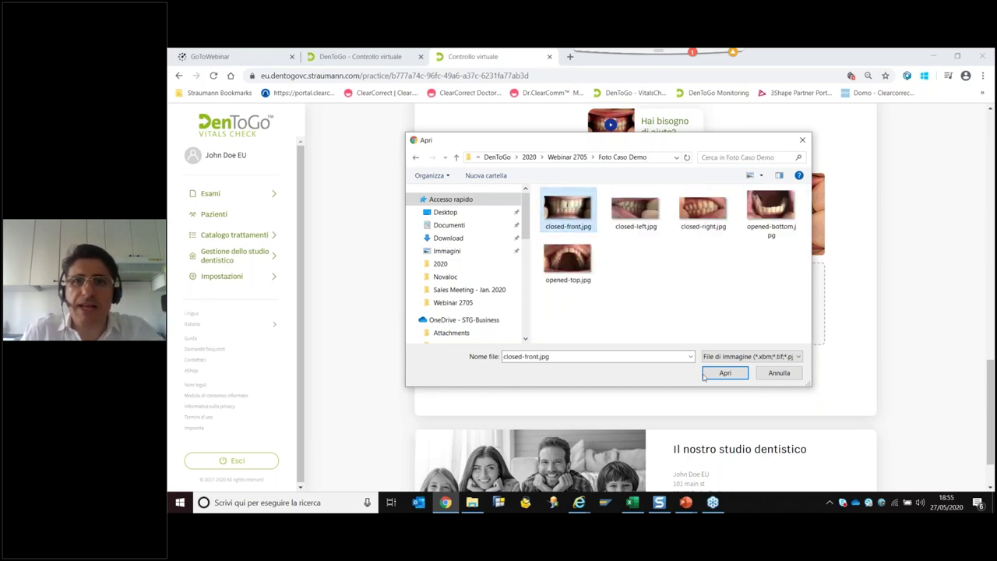
left_click(706, 374)
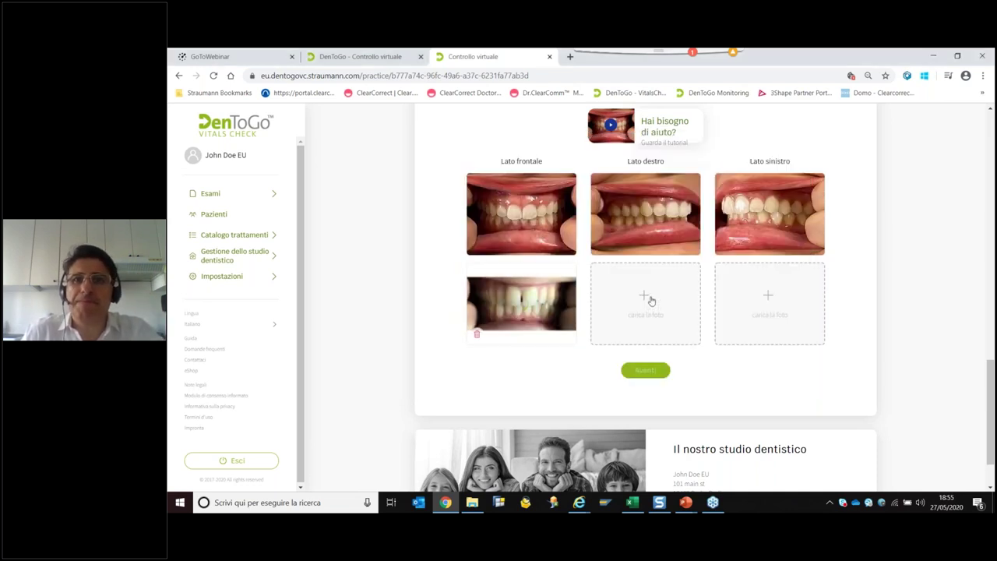
Step: Upload closed-left.jpg and closed-right.jpg into the remaining bite photo slots
left_click(477, 334)
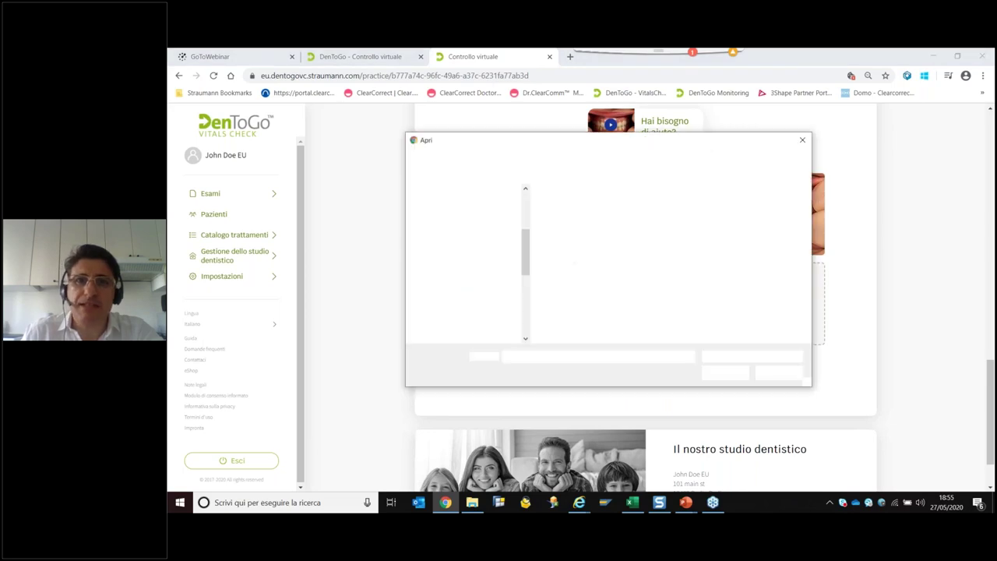
left_click(696, 219)
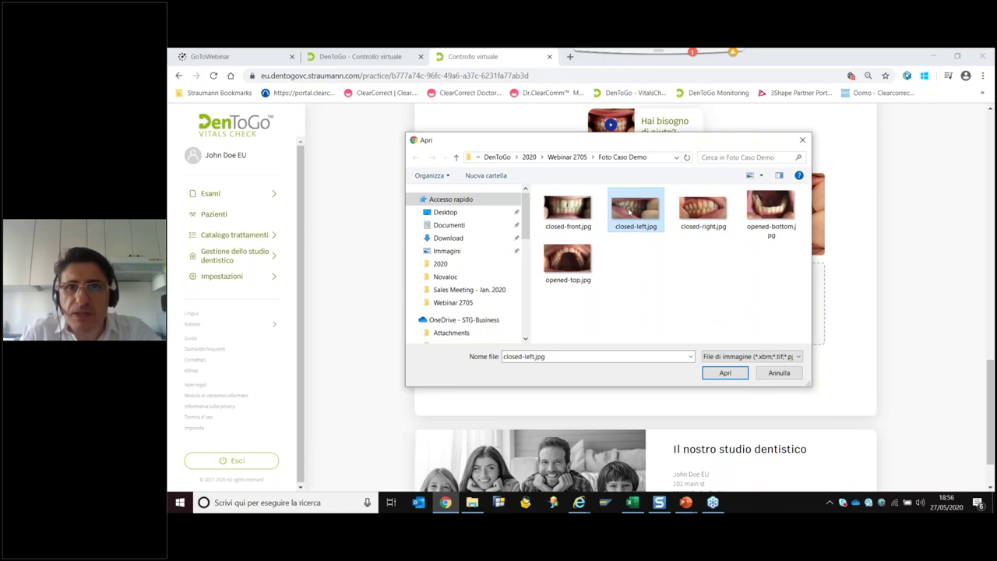
left_click(716, 373)
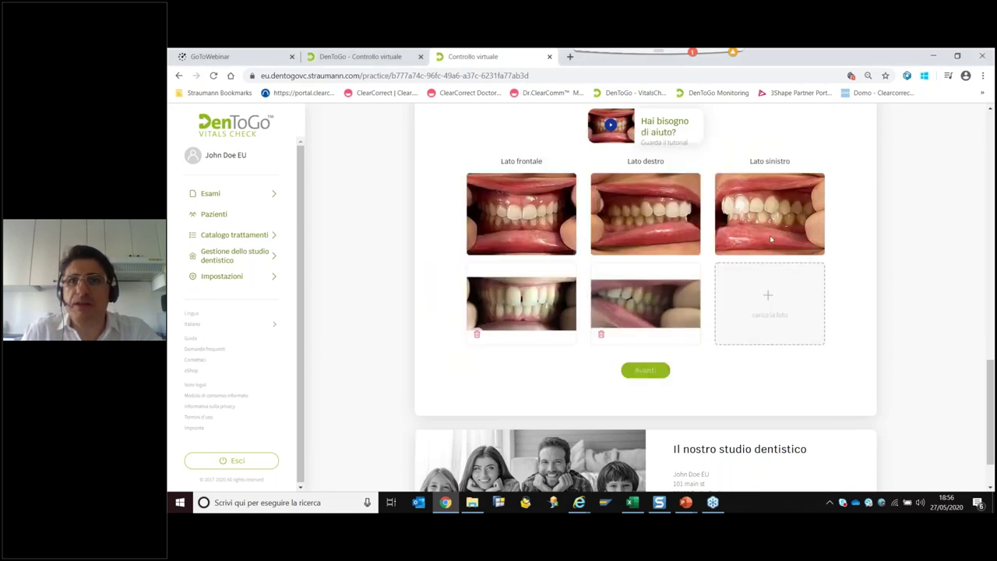
left_click(761, 289)
left_click(706, 218)
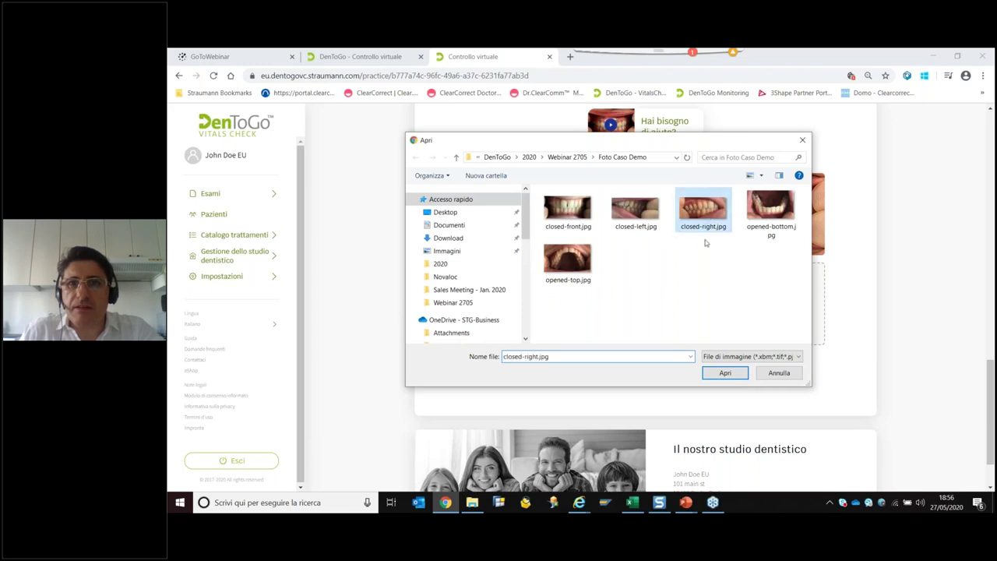
left_click(724, 373)
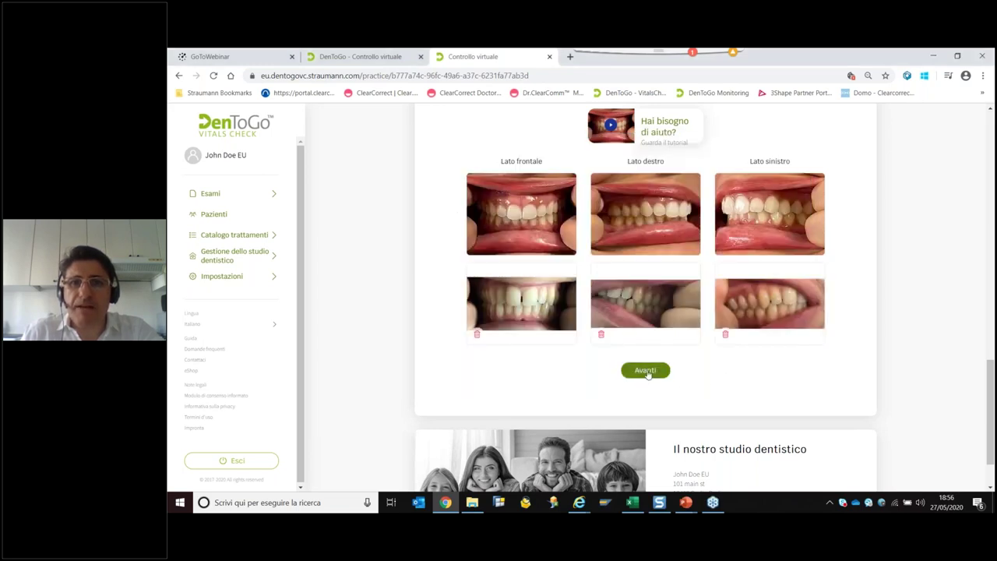
Step: Advance to the open-mouth step and pick opened-top.jpg for the first slot
left_click(646, 371)
left_click(584, 401)
left_click(568, 261)
Step: Upload opened-top.jpg and opened-bottom.jpg, submit with Invia, and return to the practice dashboard
left_click(725, 374)
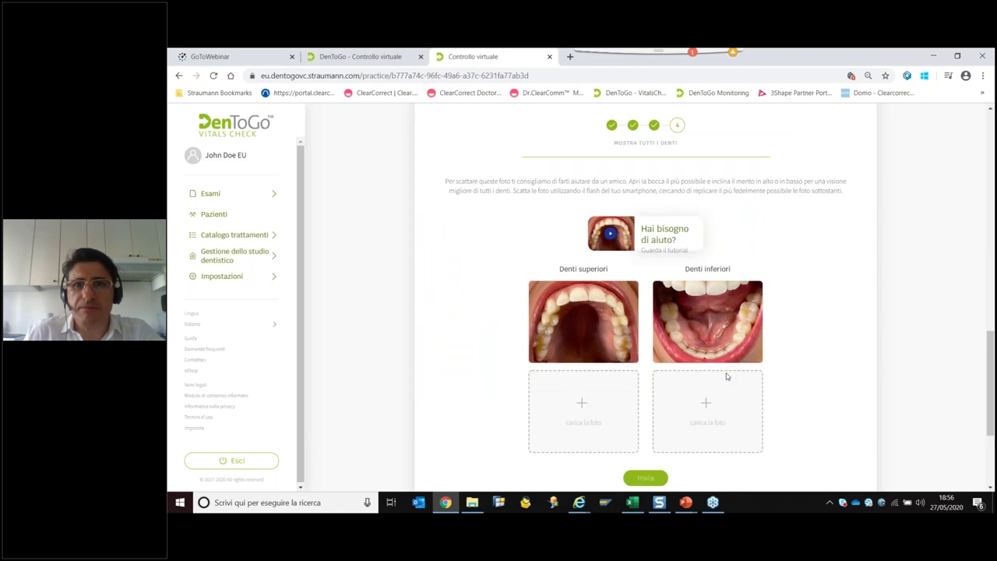
left_click(714, 405)
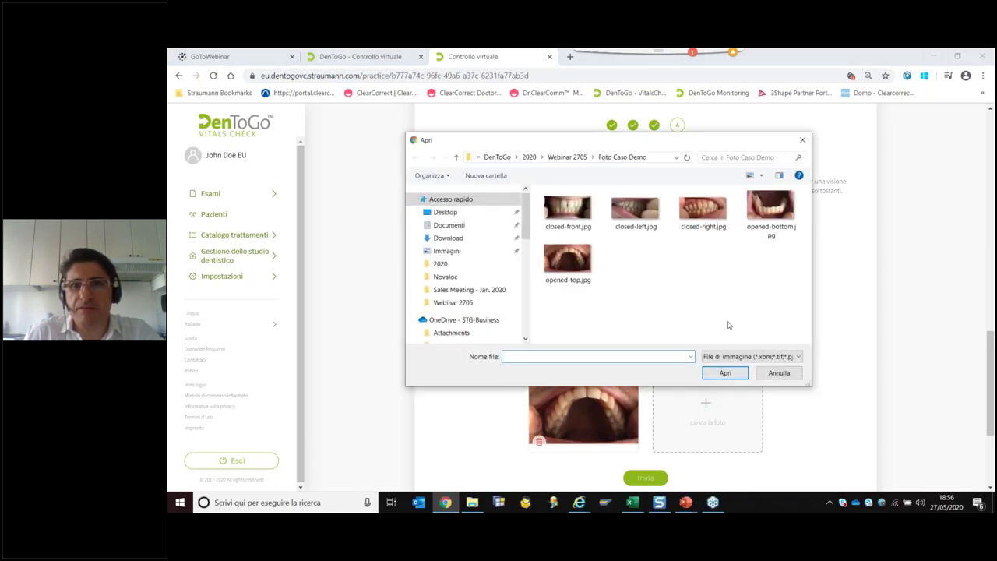
left_click(778, 207)
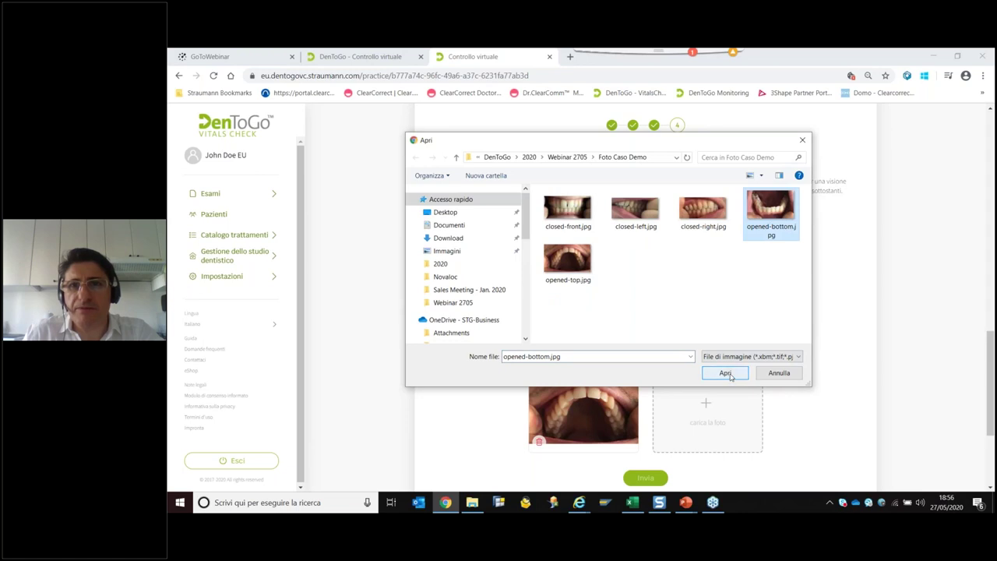
left_click(730, 375)
scroll(701, 359, "down", 3)
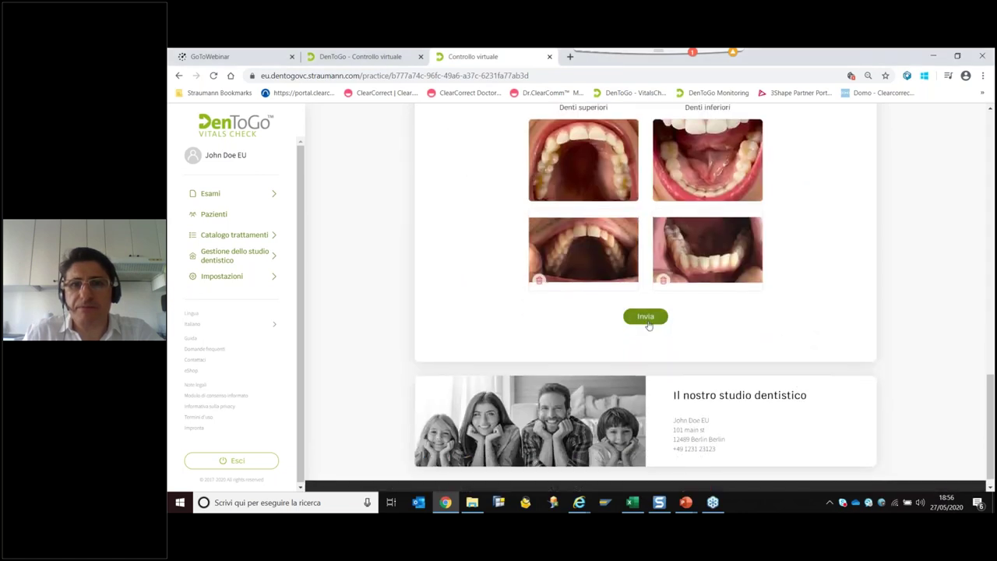
left_click(657, 317)
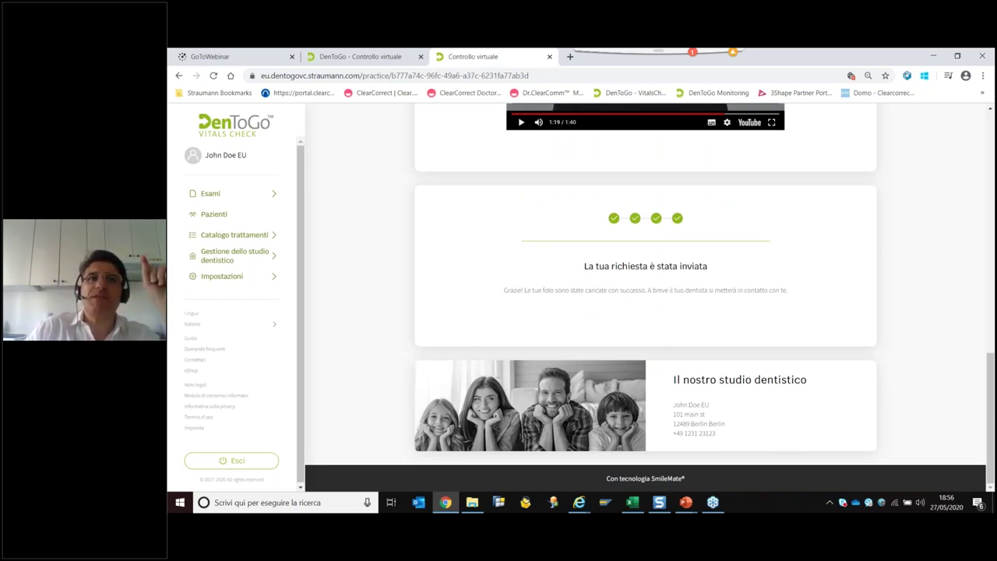
left_click(366, 61)
Step: Open Pazienti, then Esami > I miei screening to list the screenings
left_click(212, 214)
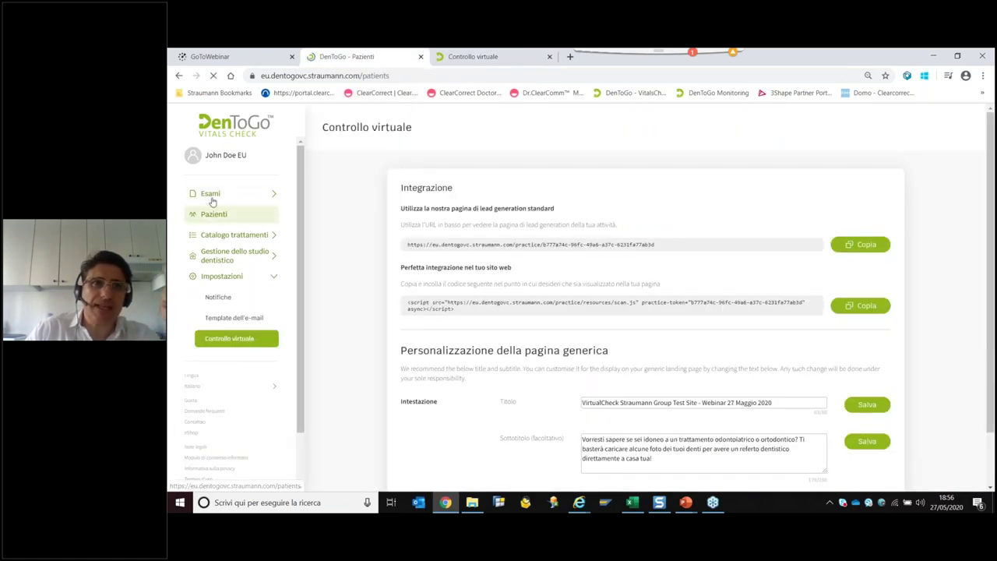
left_click(211, 195)
left_click(215, 213)
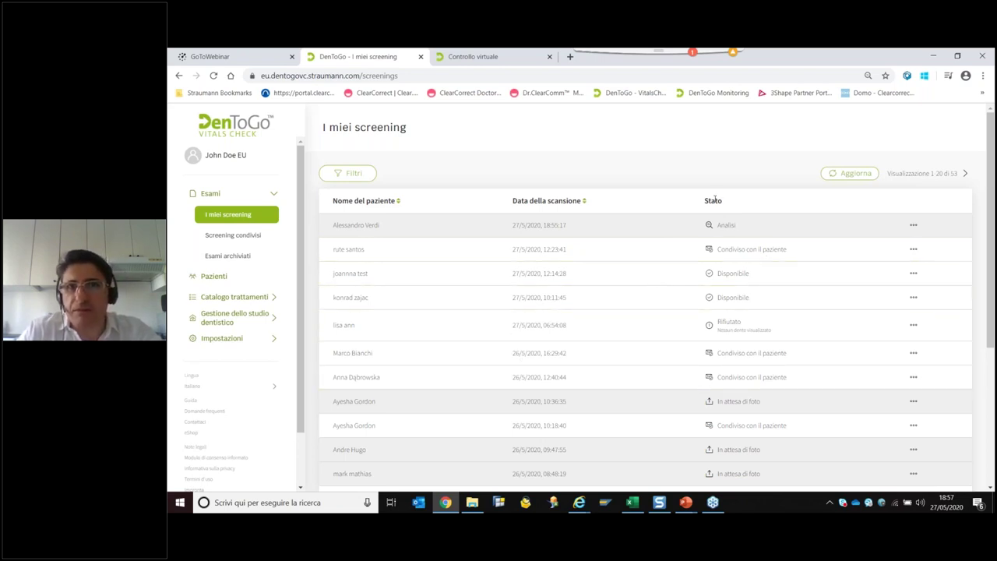
Step: Filter screenings by the patient's name and open the 12 maggio 2020 report shared with them
left_click(369, 175)
left_click(404, 230)
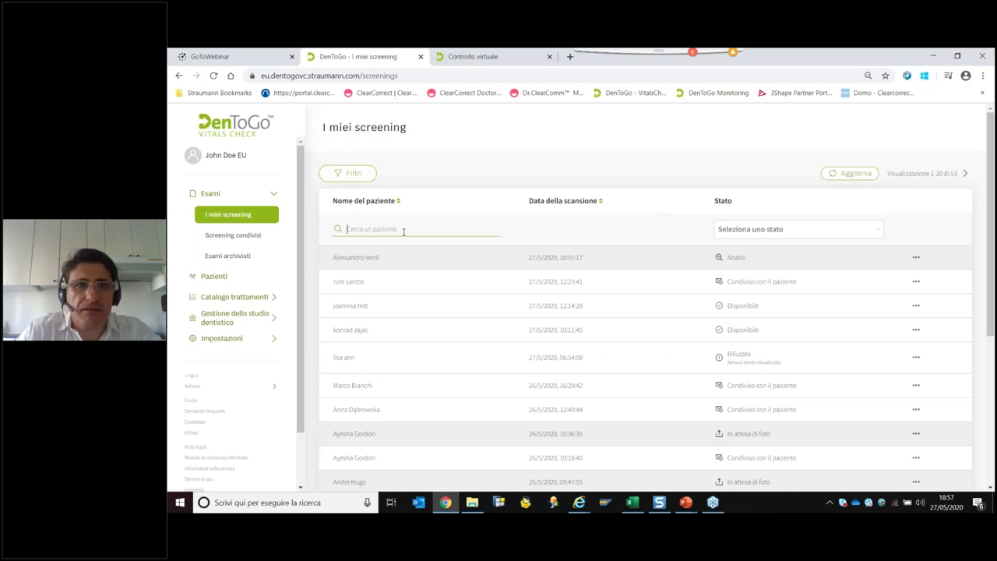
type("fra")
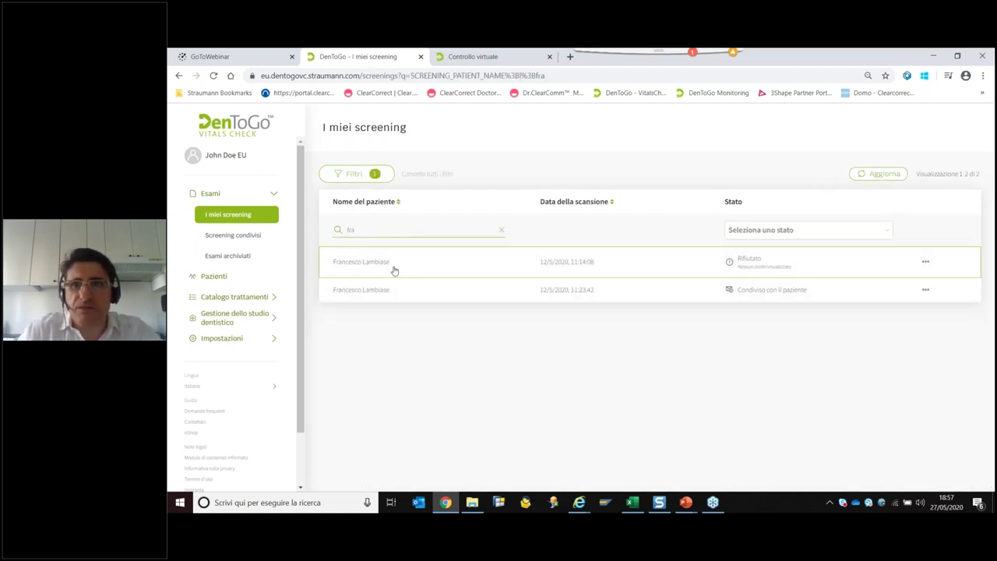
left_click(382, 289)
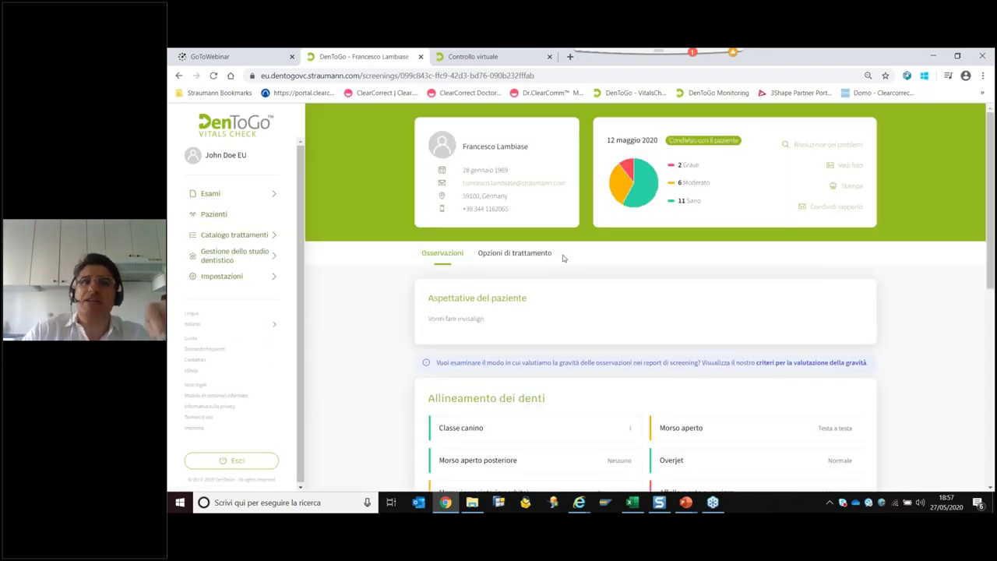
scroll(597, 299, "down", 1)
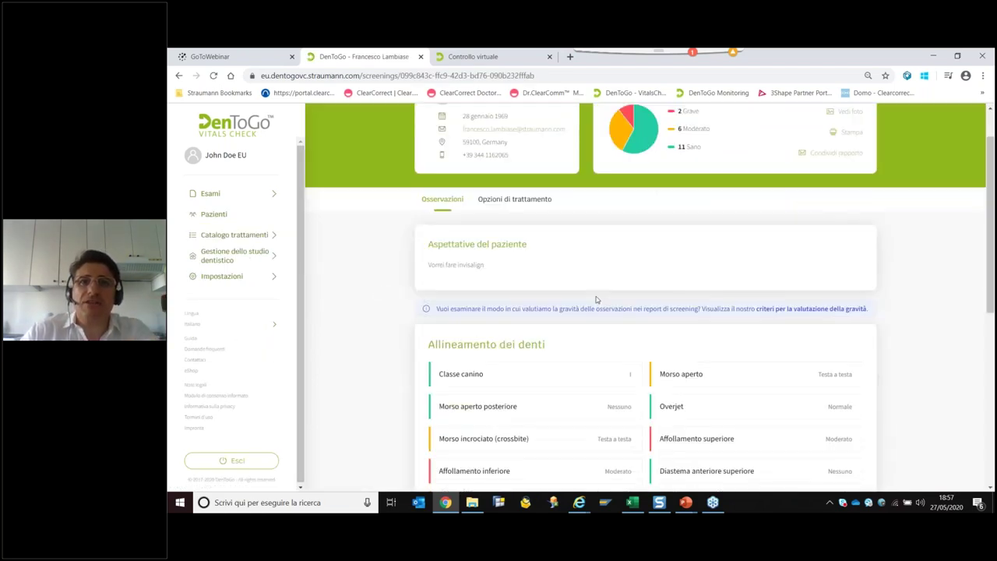
scroll(596, 299, "up", 1)
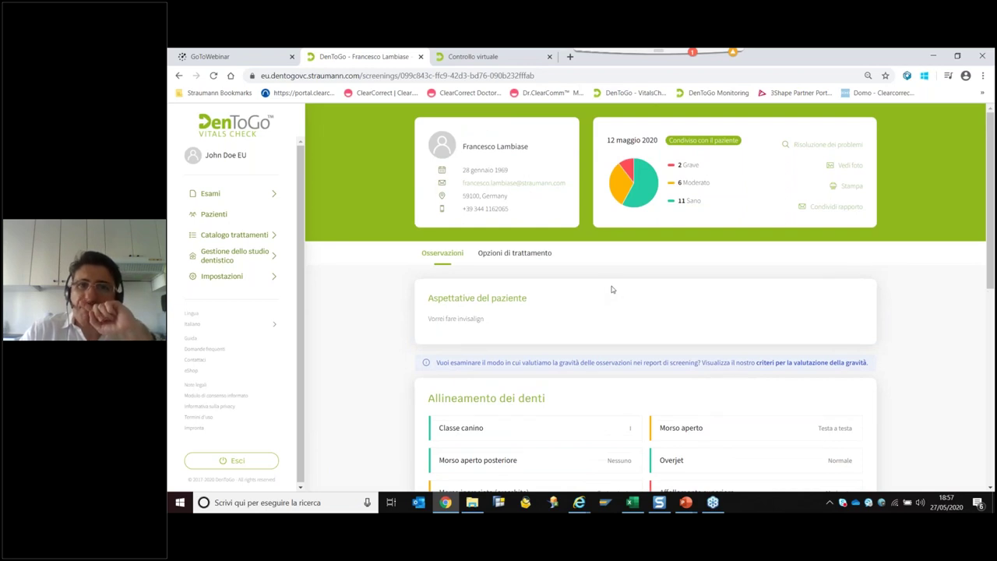
scroll(612, 289, "down", 4)
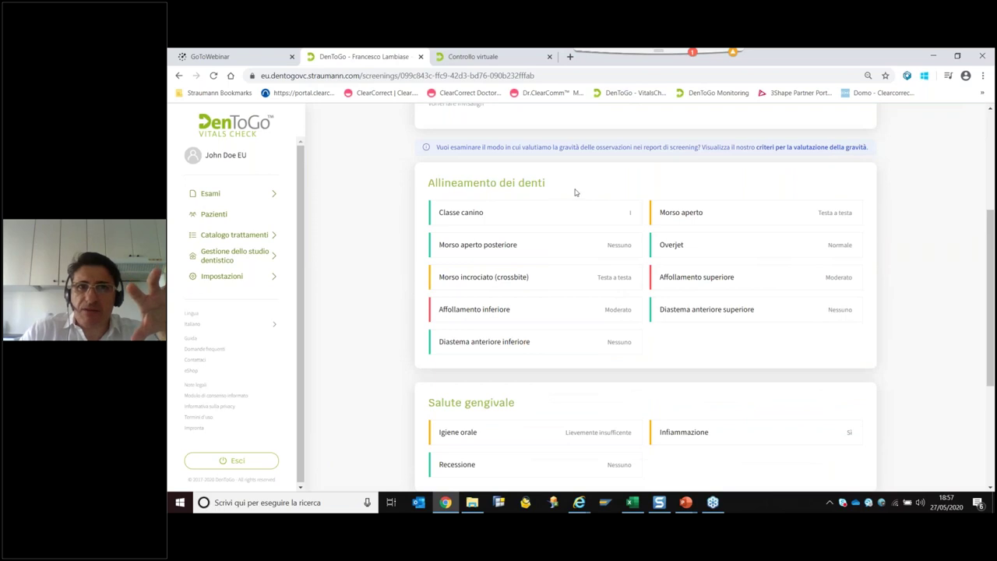
scroll(499, 296, "down", 3)
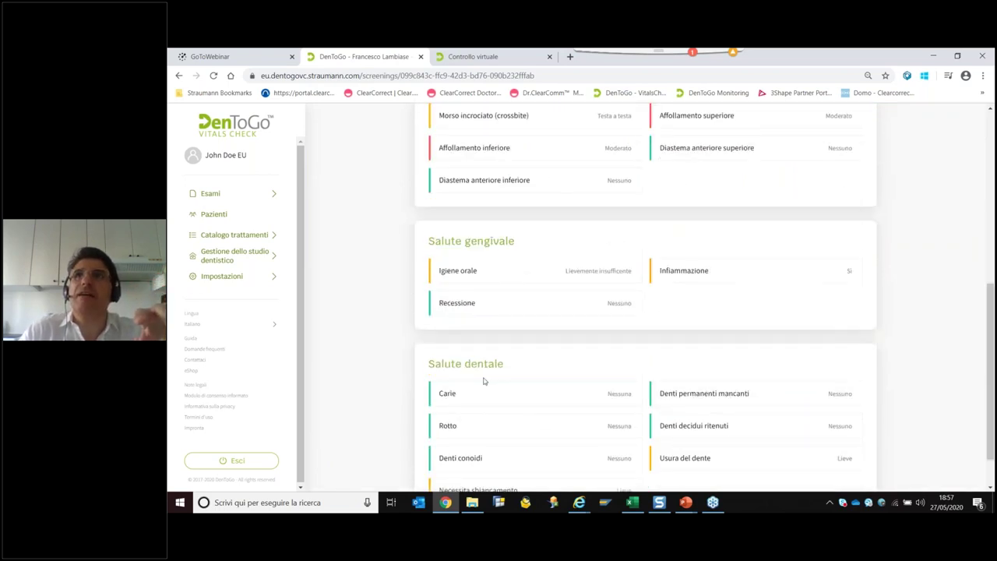
scroll(483, 381, "up", 10)
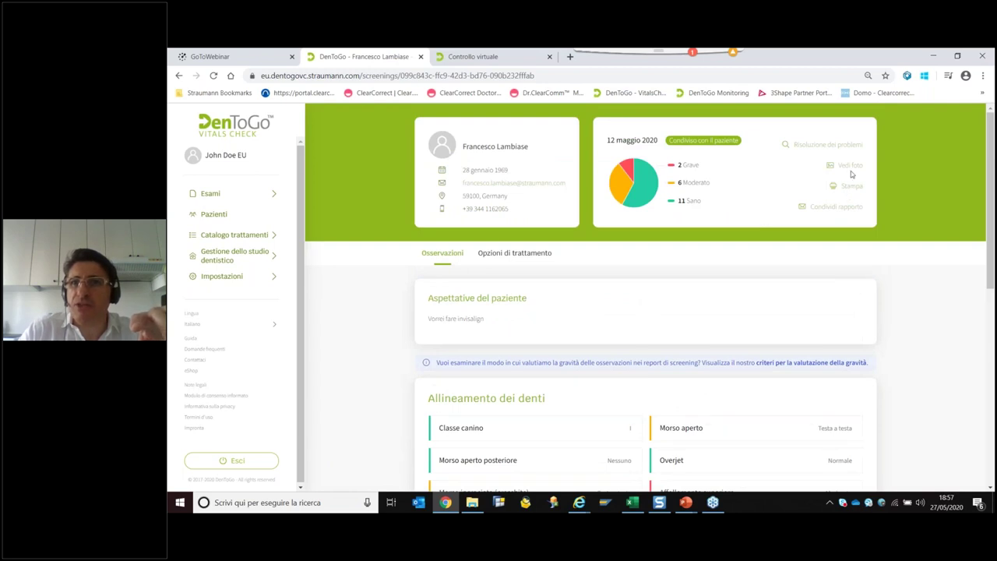
left_click(849, 166)
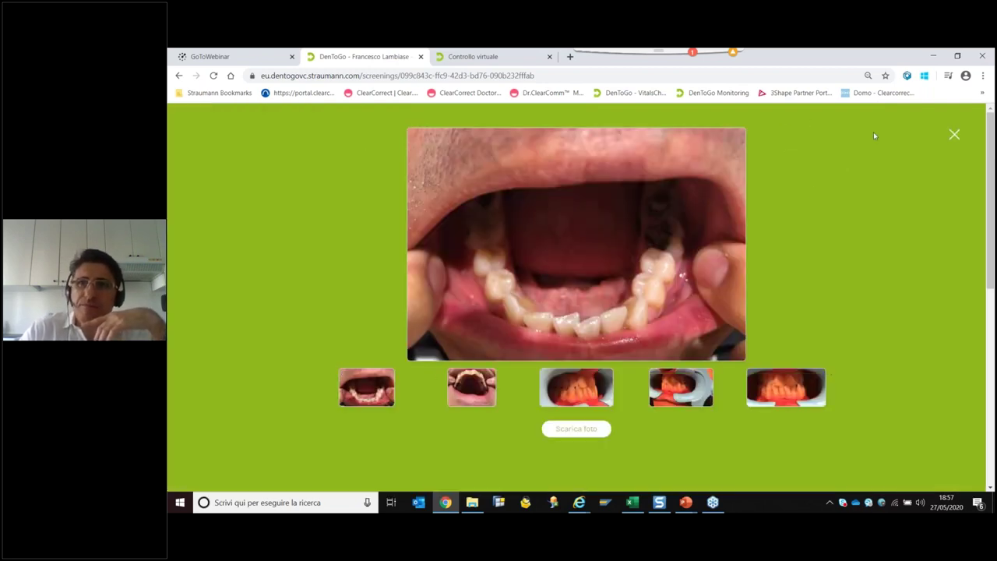
left_click(952, 134)
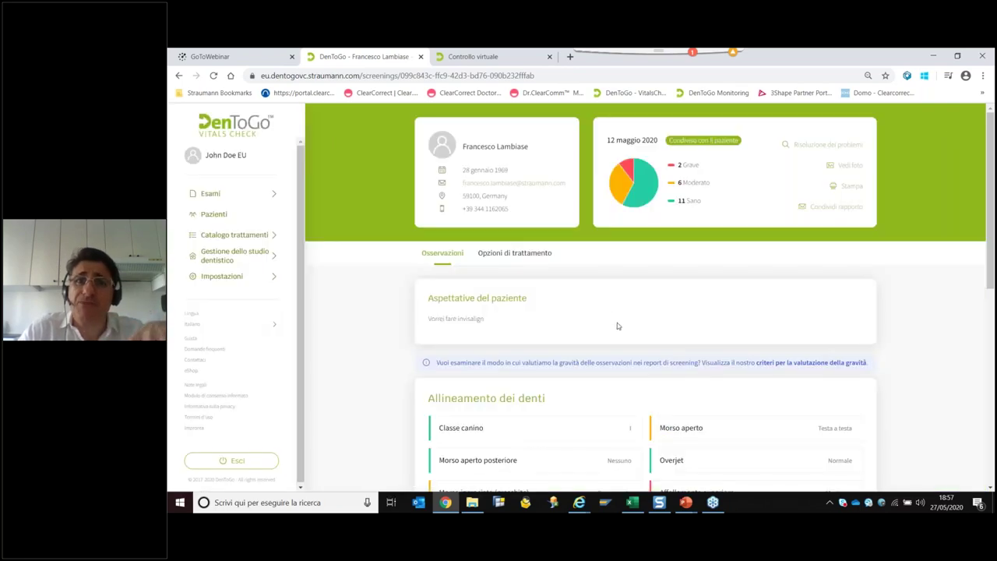
scroll(620, 323, "down", 1)
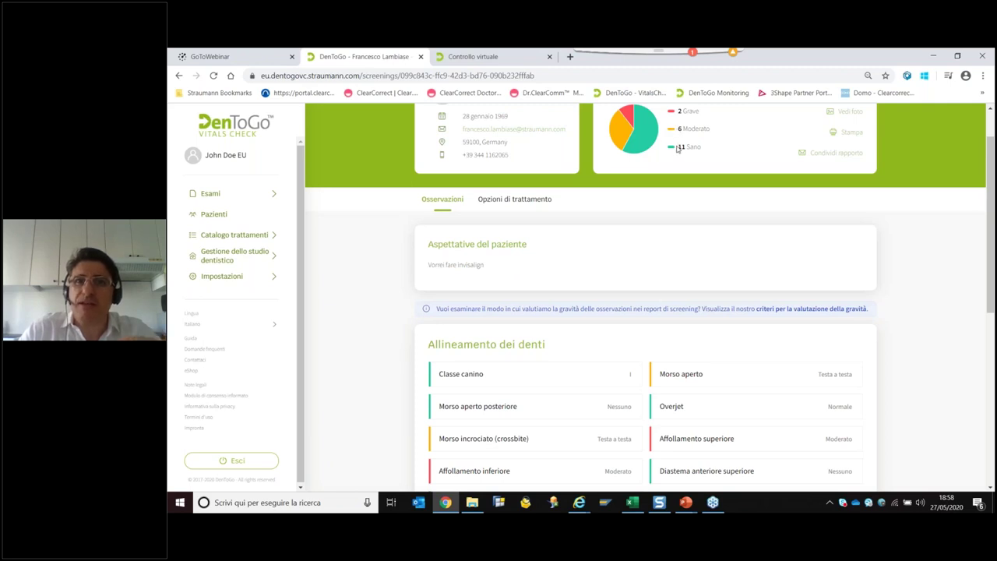
scroll(677, 190, "down", 1)
scroll(676, 191, "down", 2)
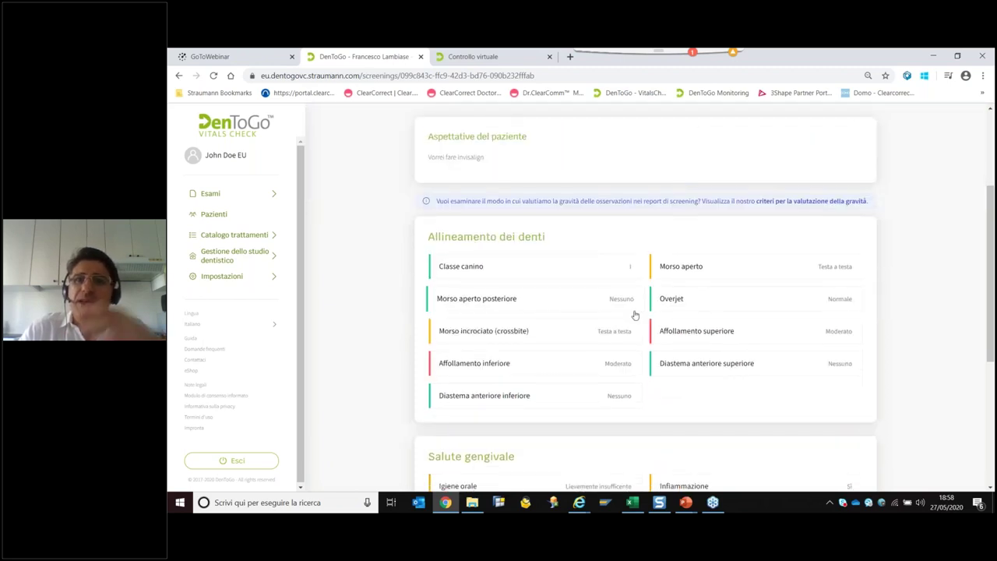
scroll(662, 283, "up", 2)
scroll(673, 177, "up", 1)
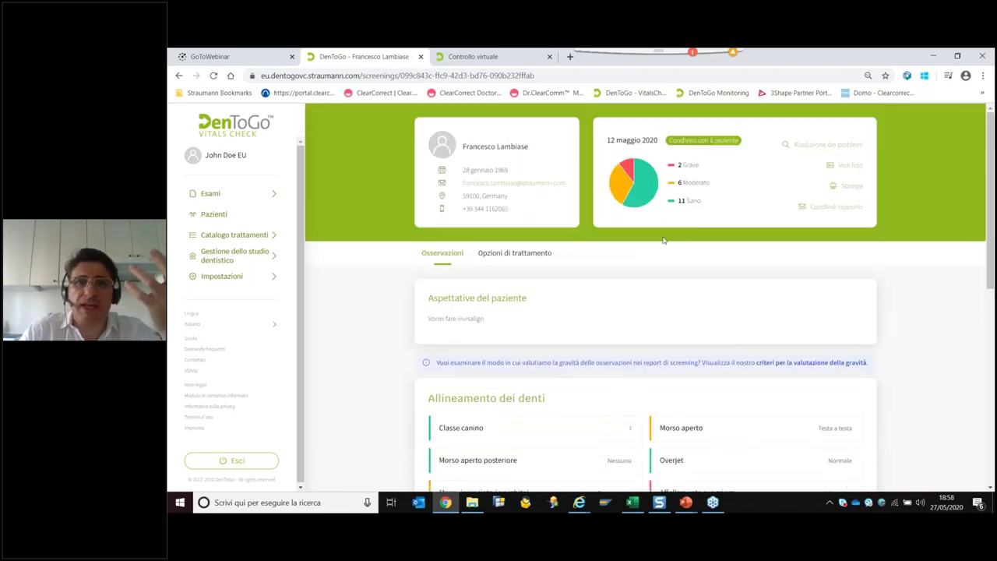
scroll(663, 239, "down", 2)
scroll(662, 249, "down", 2)
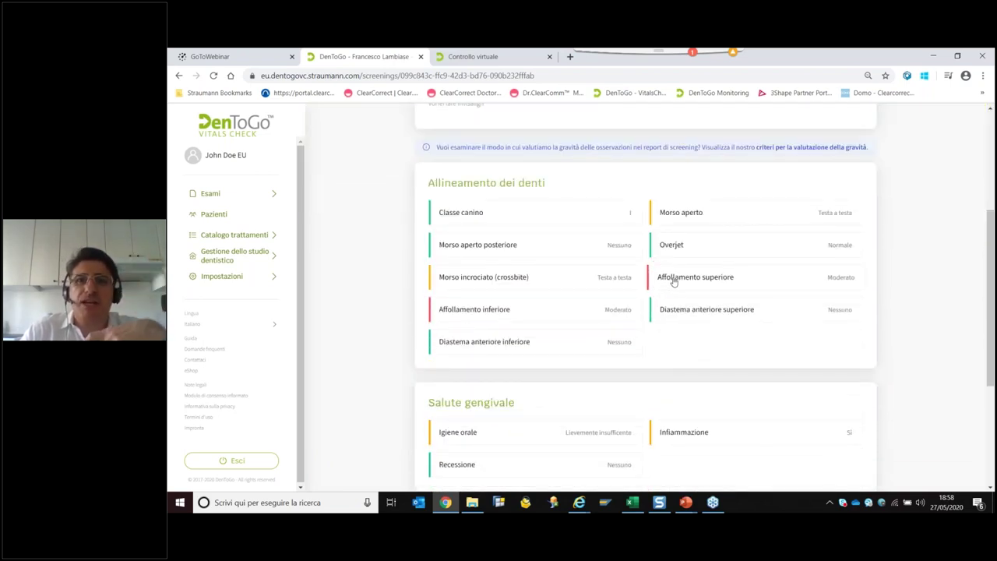
left_click(671, 279)
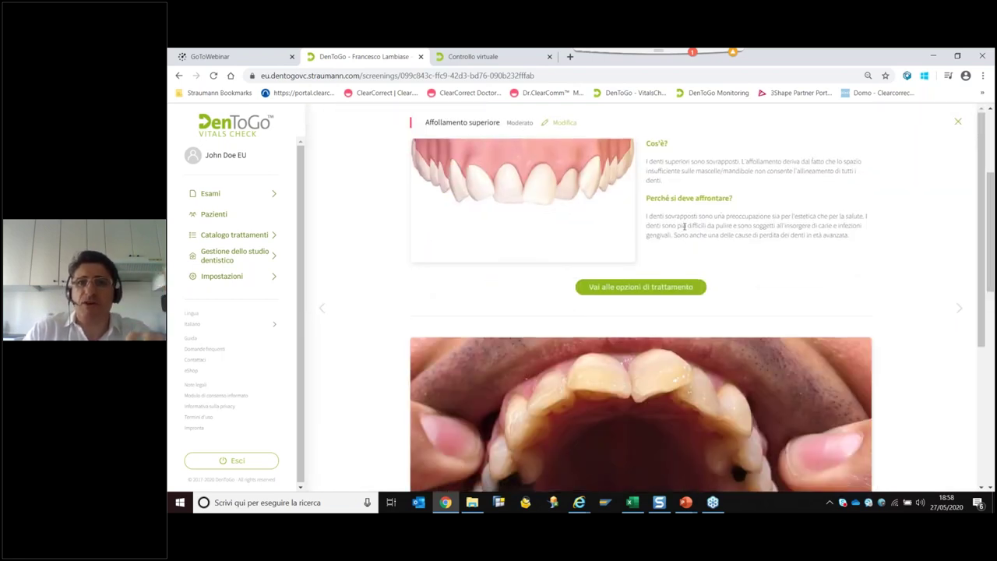
scroll(683, 226, "down", 2)
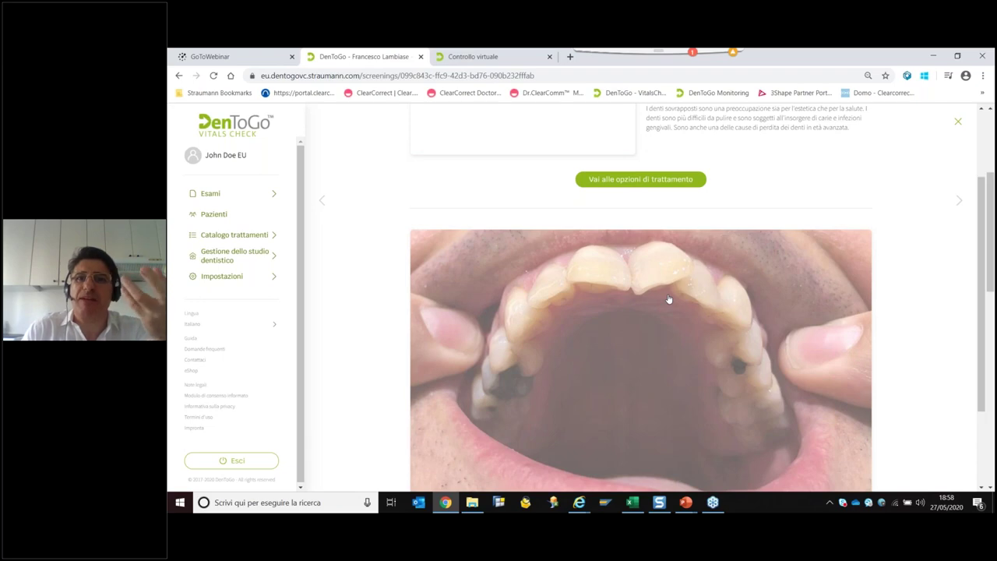
scroll(735, 243, "up", 2)
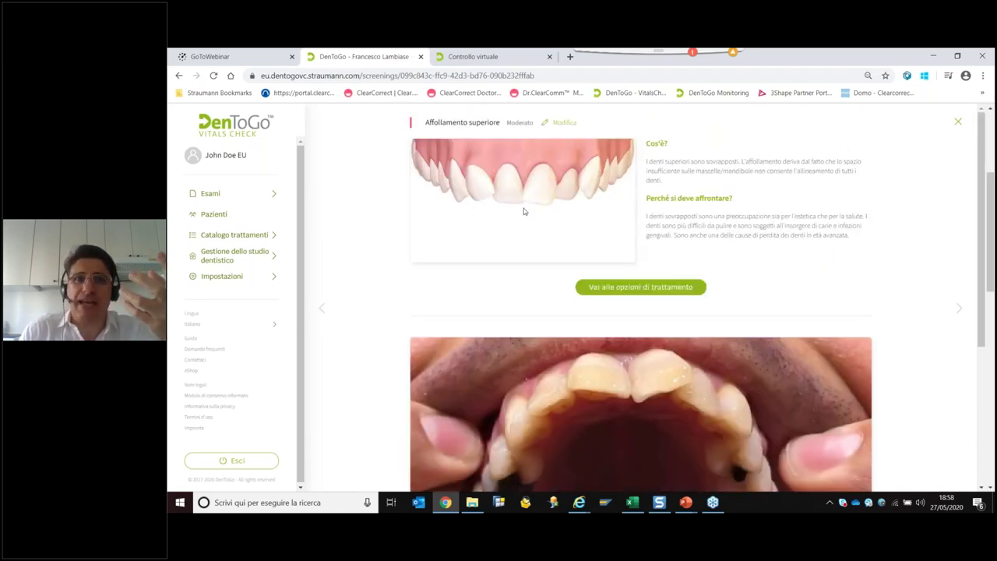
scroll(530, 222, "down", 3)
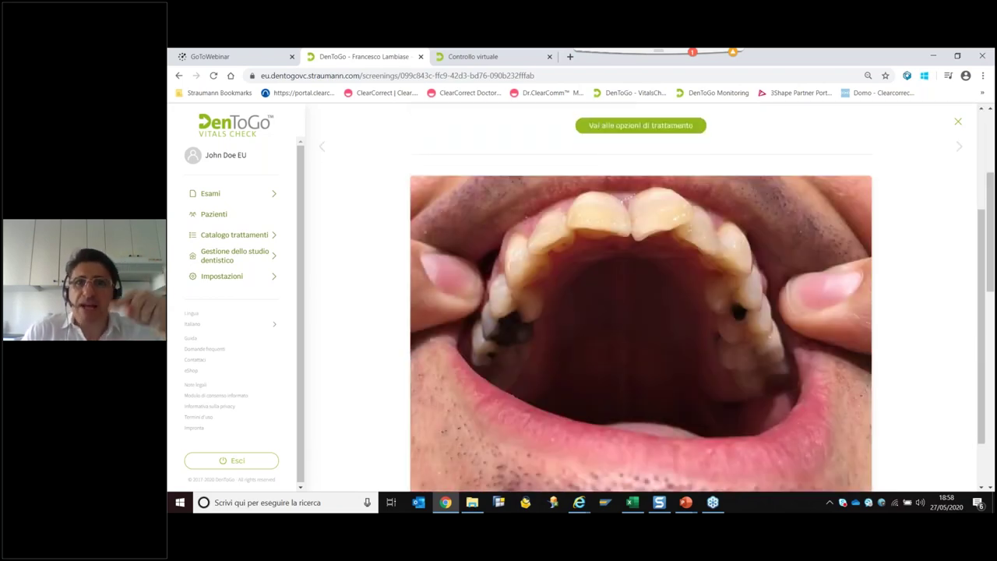
scroll(663, 305, "up", 3)
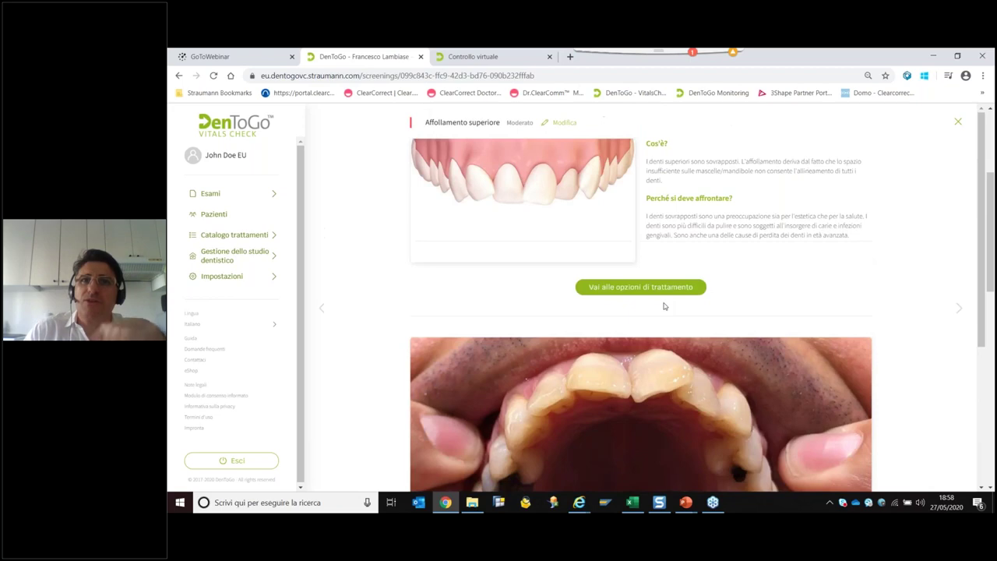
left_click(957, 125)
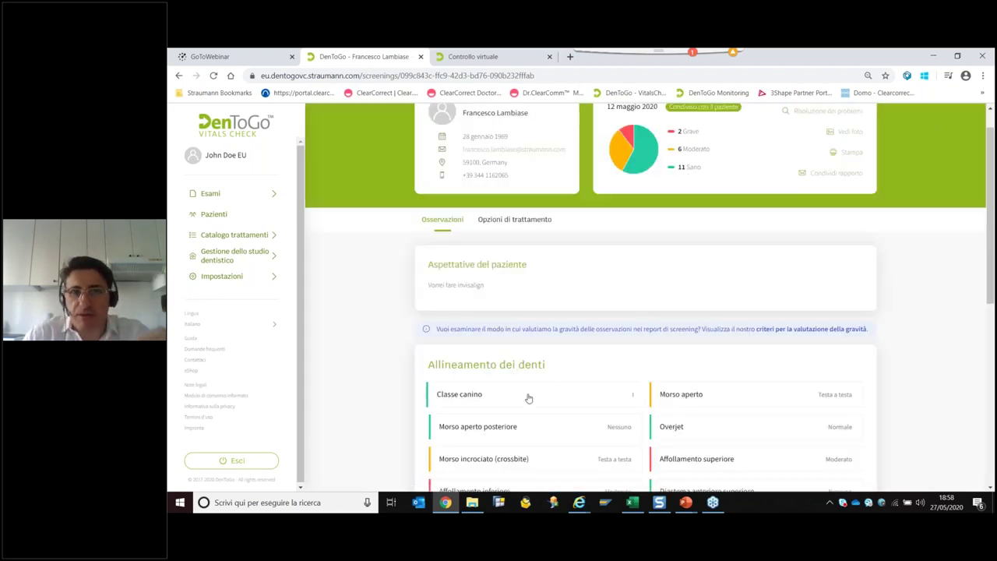
scroll(528, 396, "down", 2)
scroll(659, 340, "down", 3)
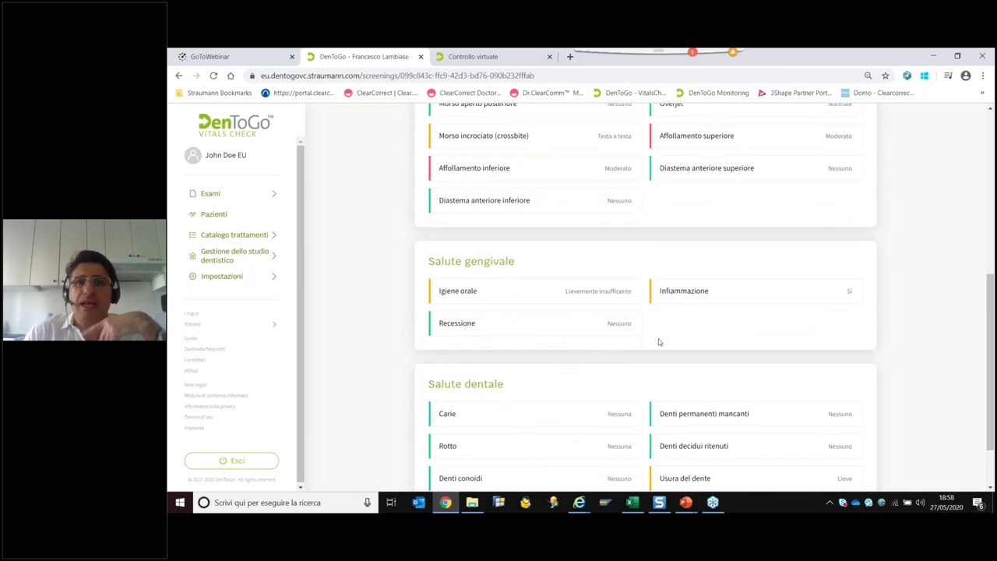
scroll(659, 340, "up", 5)
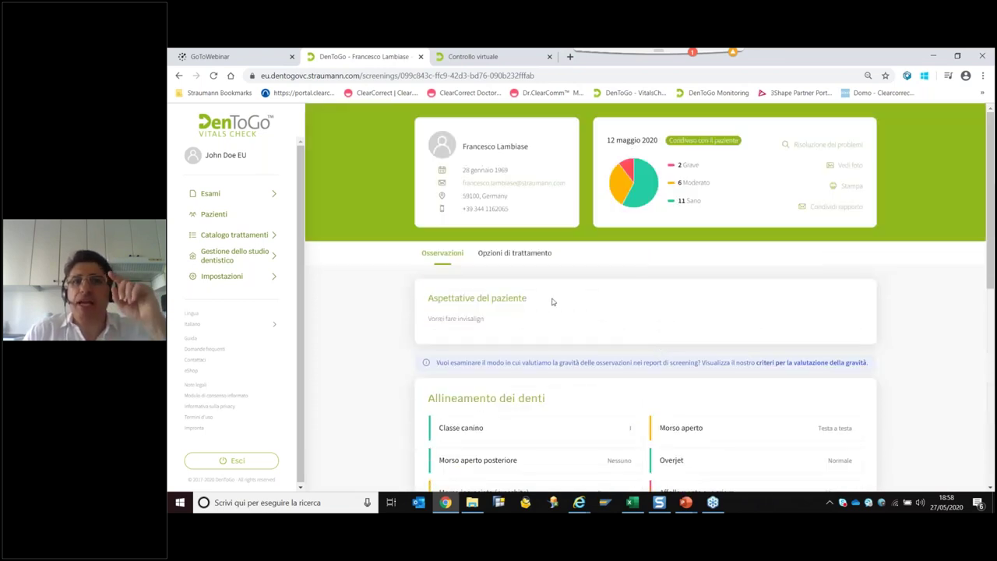
Step: Show the Opzioni di trattamento tab and review the recommended treatment cards
left_click(513, 256)
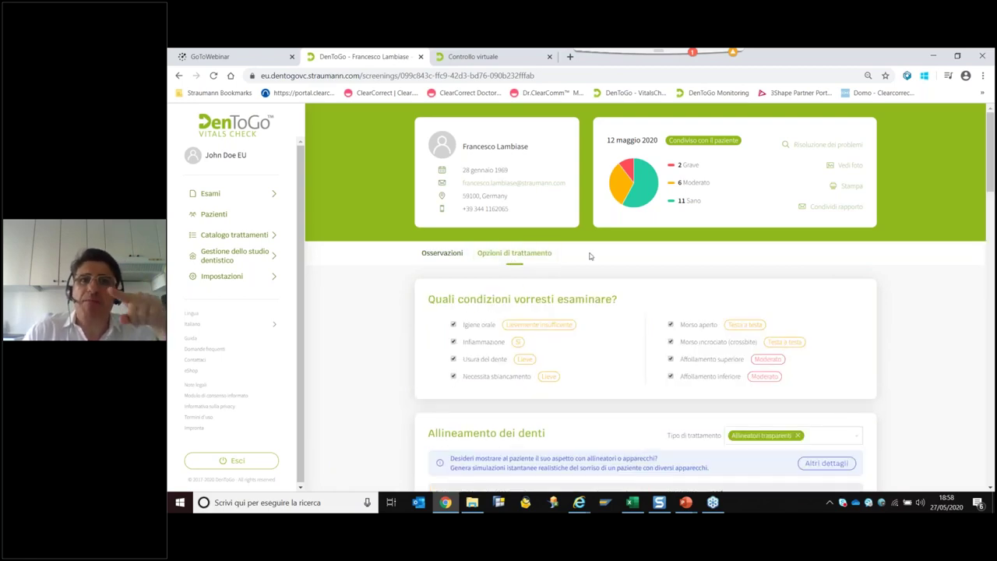
scroll(590, 257, "down", 3)
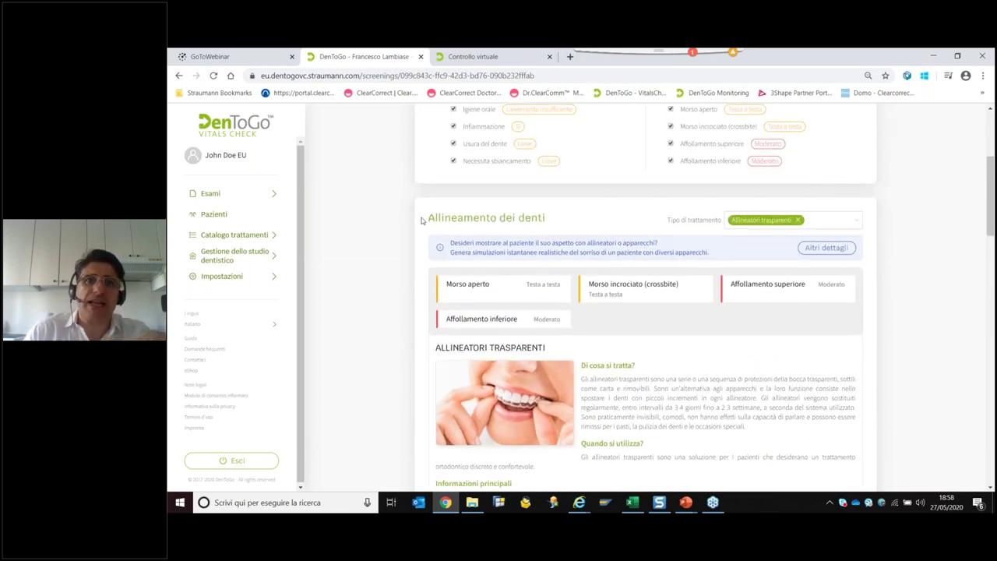
scroll(527, 297, "down", 3)
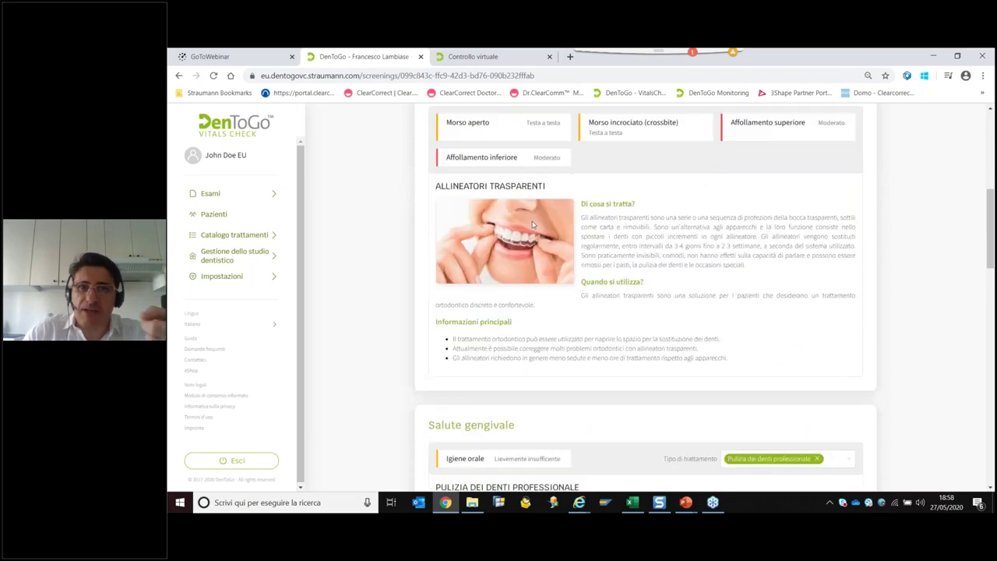
scroll(533, 243, "down", 3)
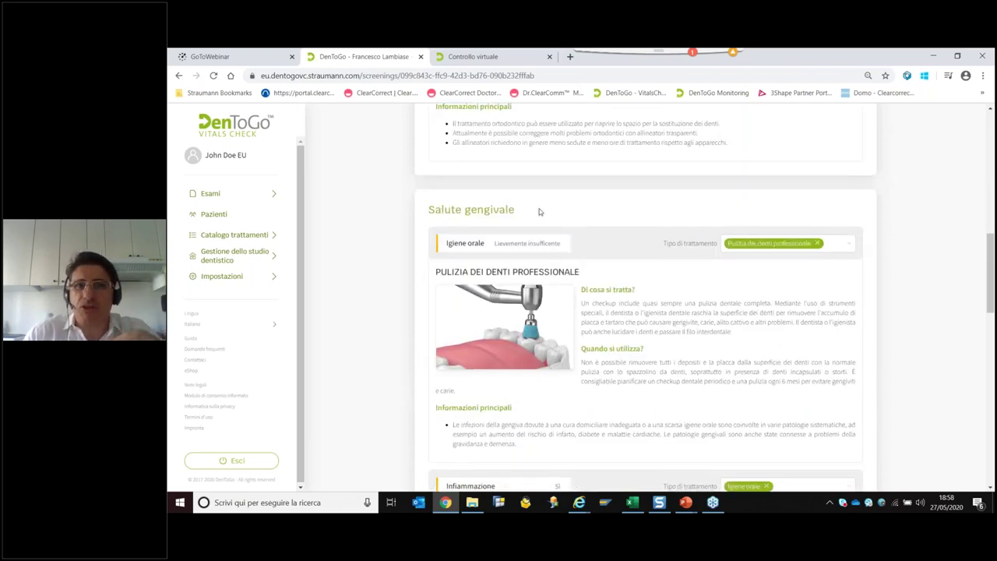
scroll(534, 233, "down", 3)
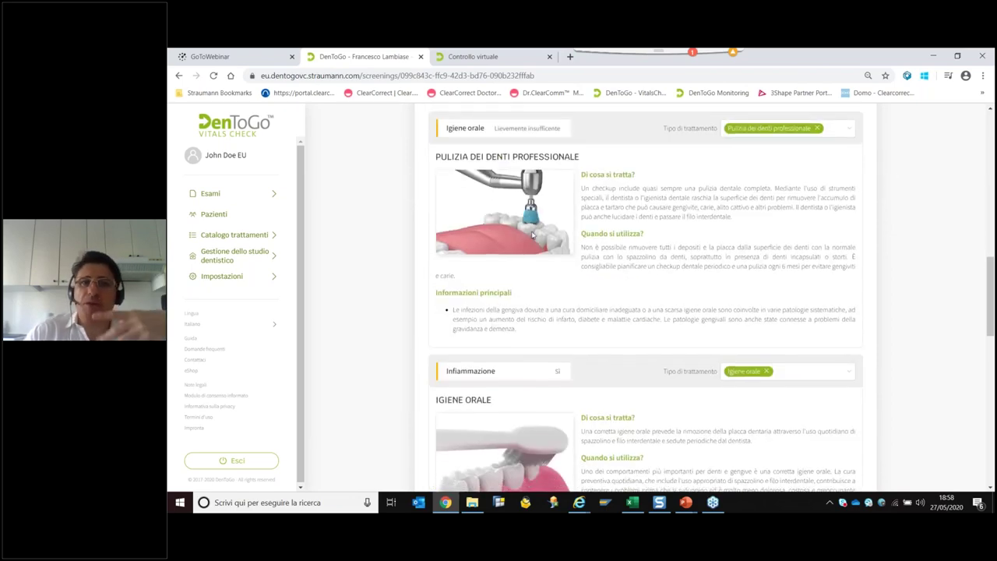
scroll(531, 240, "down", 5)
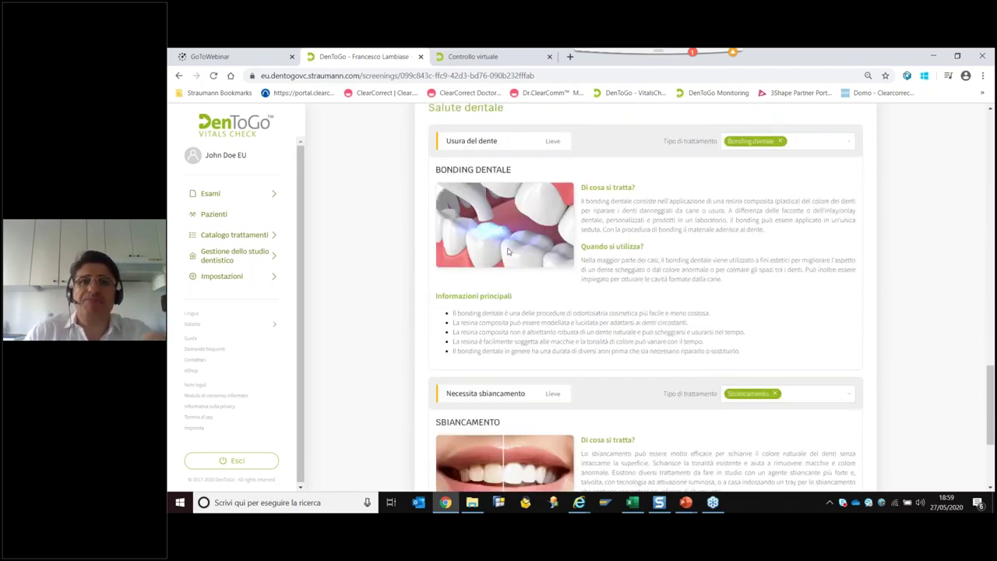
scroll(510, 257, "down", 2)
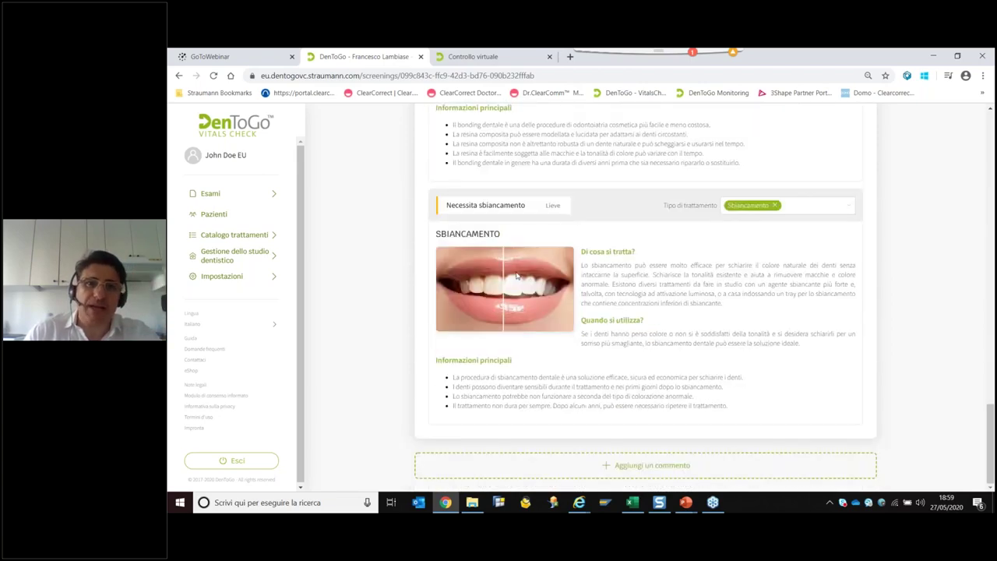
scroll(521, 279, "up", 5)
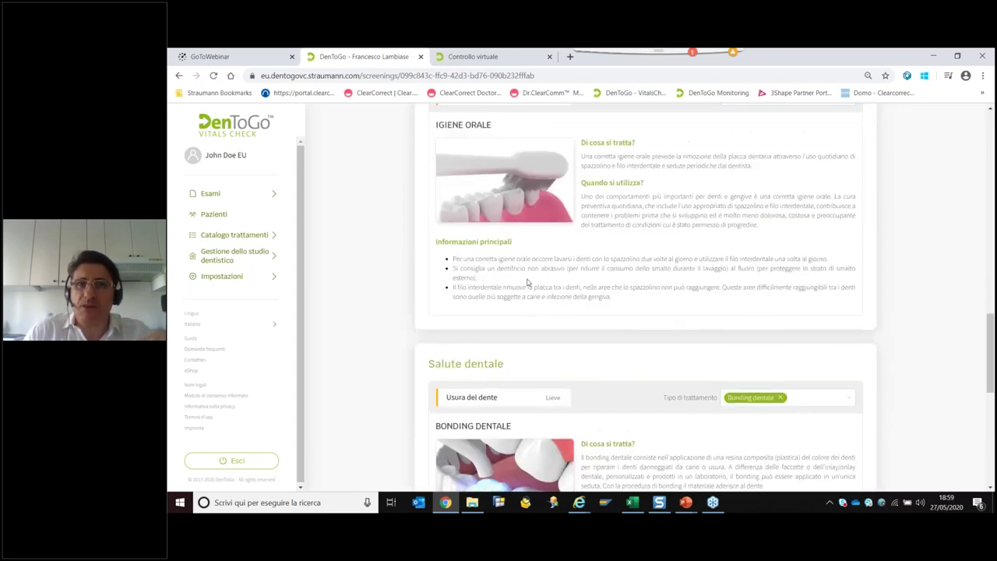
scroll(527, 283, "up", 10)
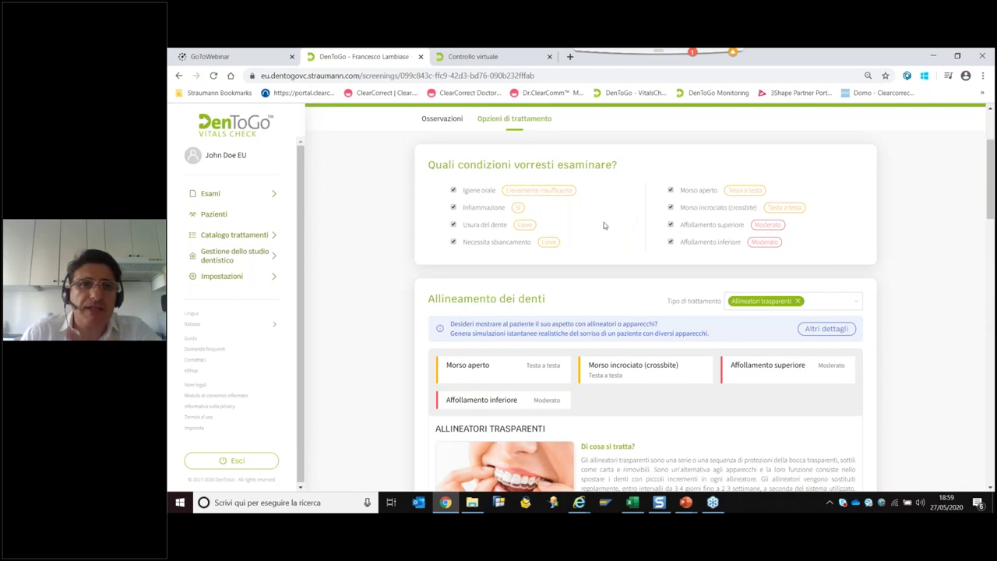
Step: Uncheck Affollamento superiore, Affollamento inferiore, Morso incrociato and Morso aperto, then open Condividi rapporto
left_click(671, 225)
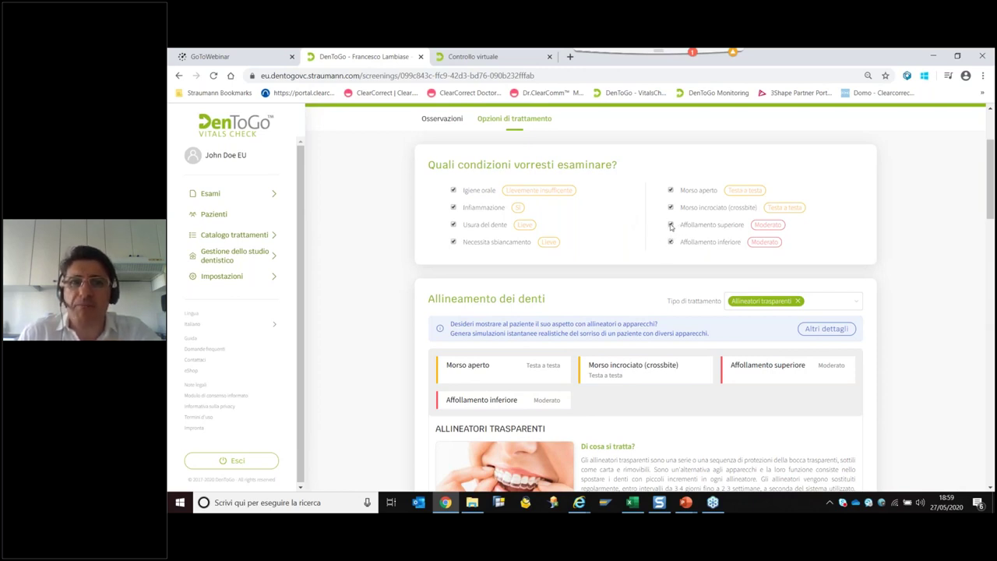
left_click(671, 242)
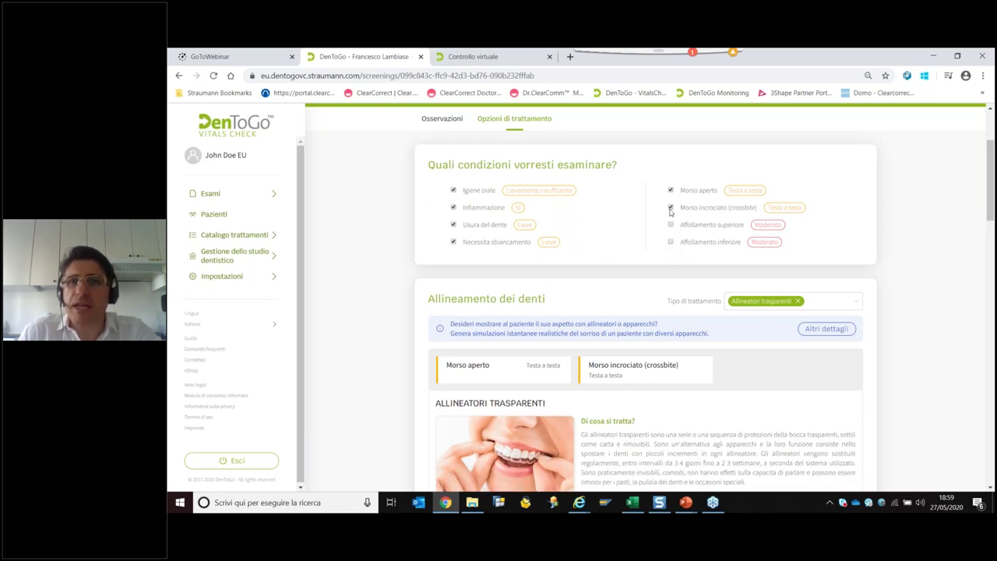
left_click(671, 207)
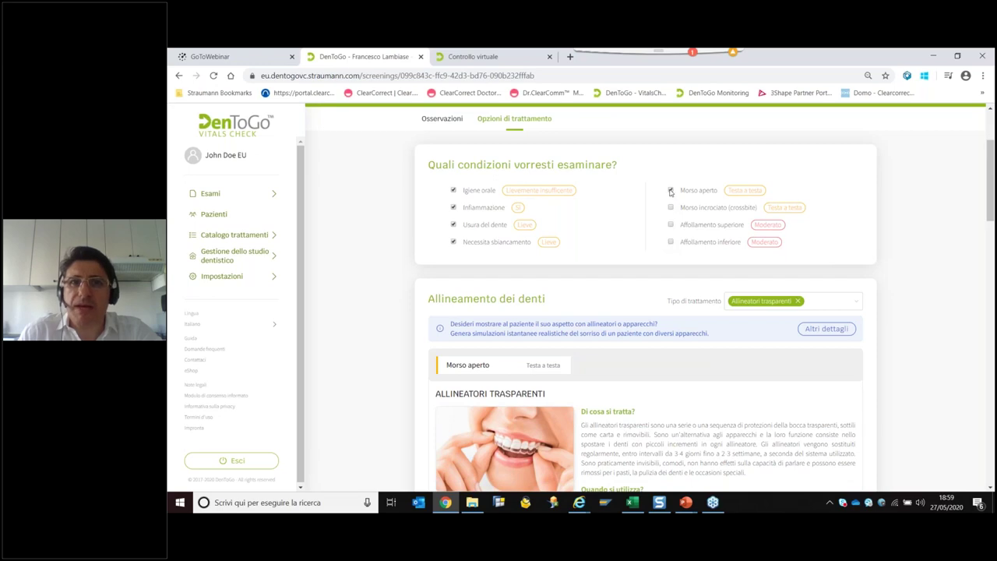
left_click(671, 190)
scroll(553, 310, "down", 4)
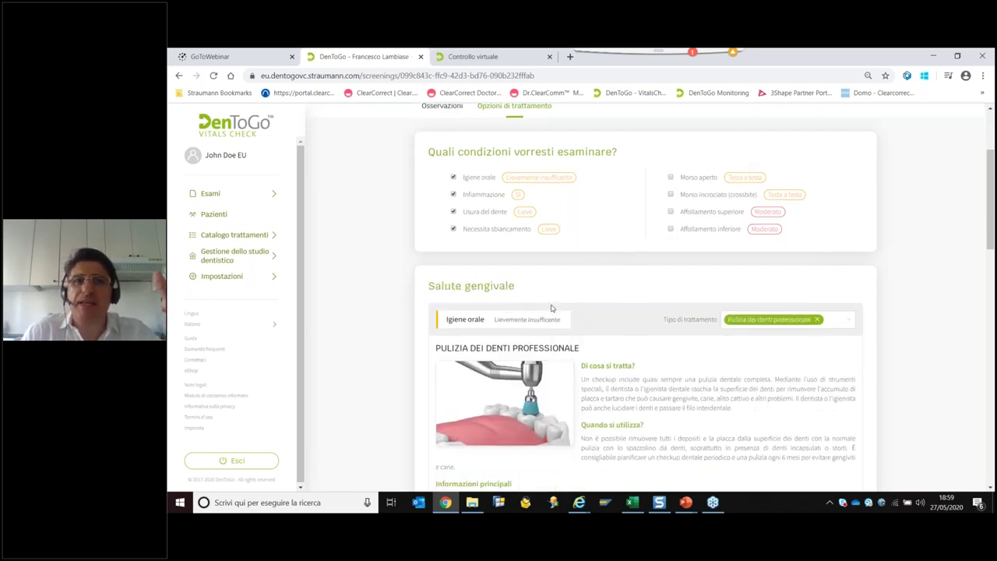
scroll(550, 312, "up", 2)
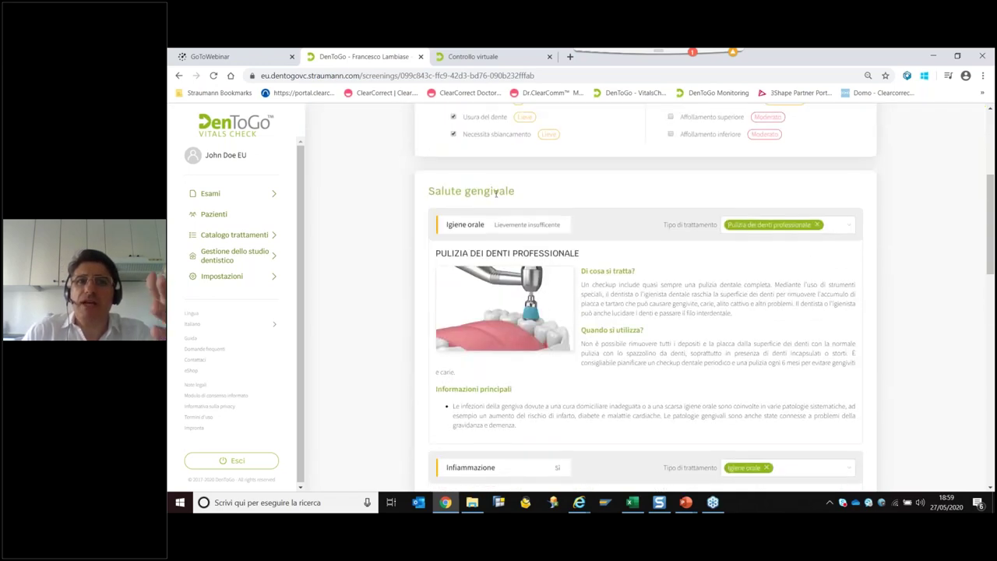
scroll(507, 253, "down", 9)
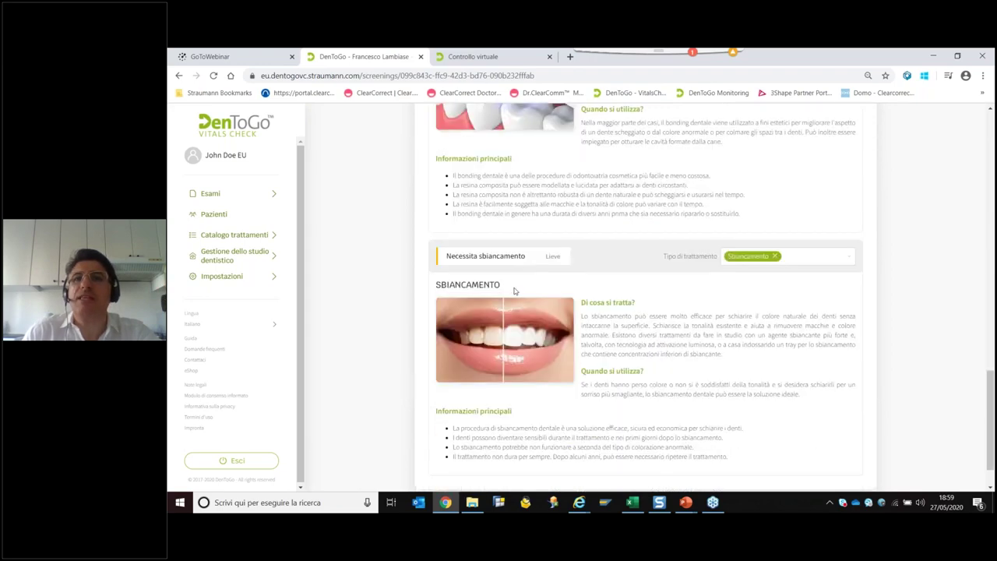
scroll(588, 294, "up", 15)
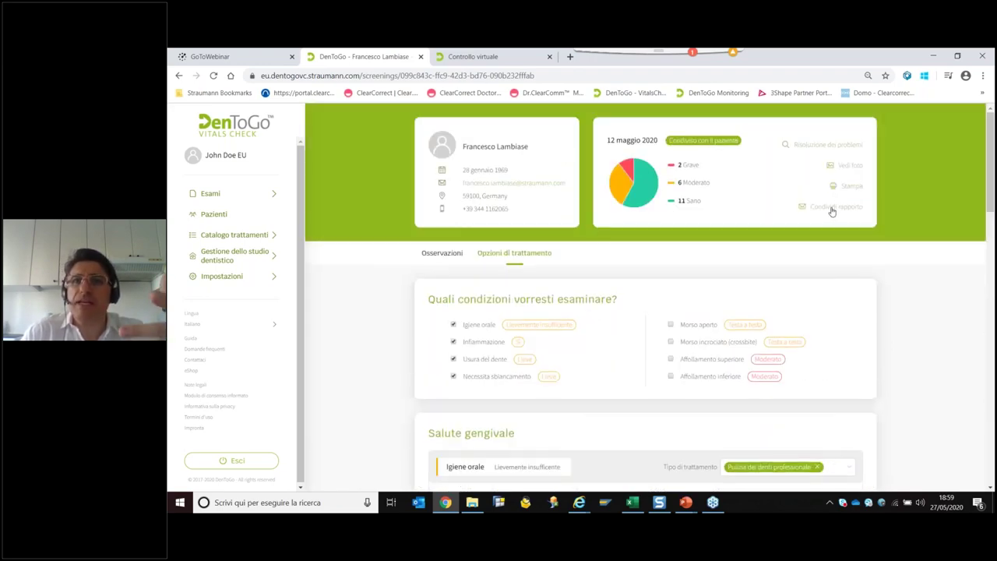
left_click(832, 210)
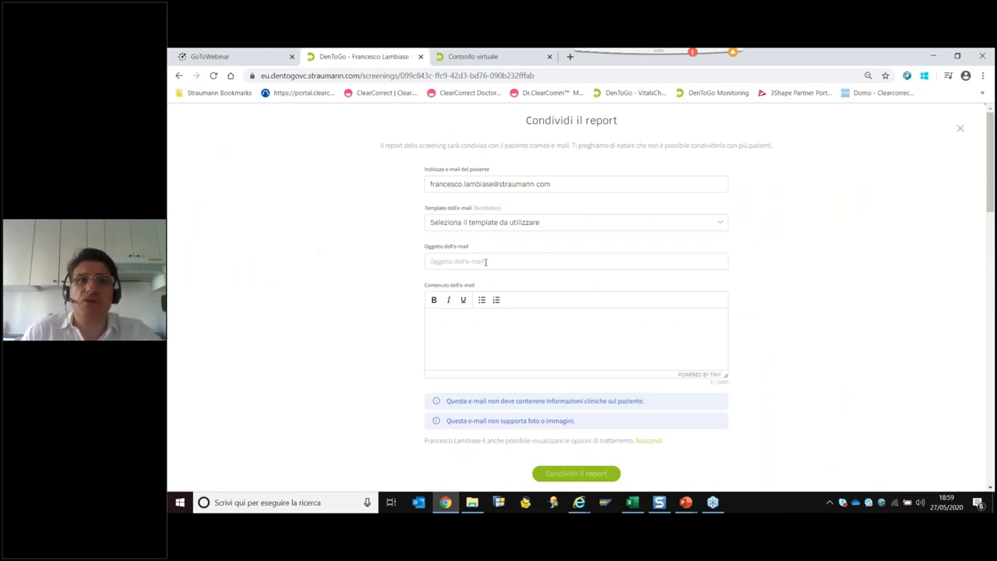
Step: Apply the 'Consulenza virtuale: igiene orale e sbiancamento' email template, then close the share form
left_click(544, 225)
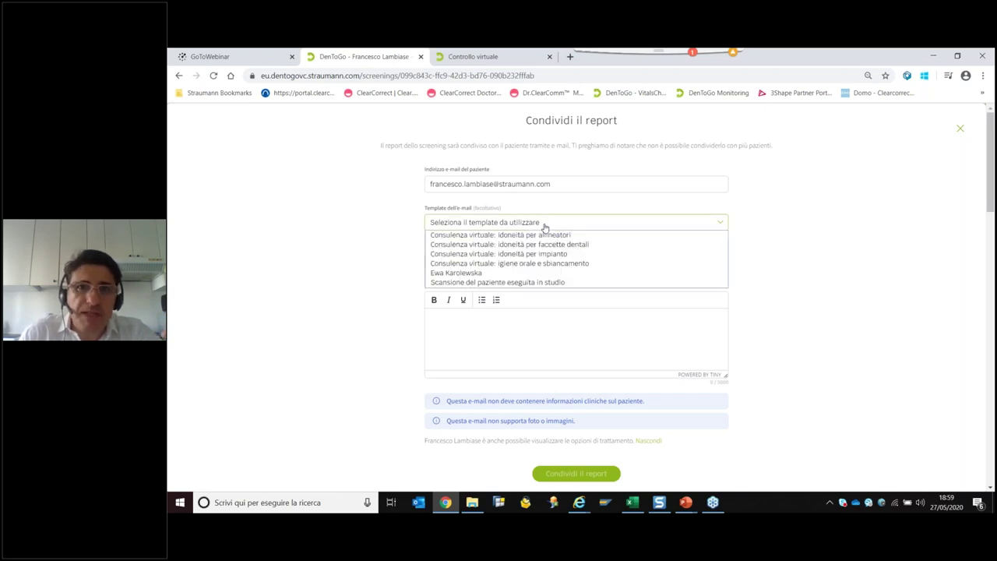
left_click(525, 263)
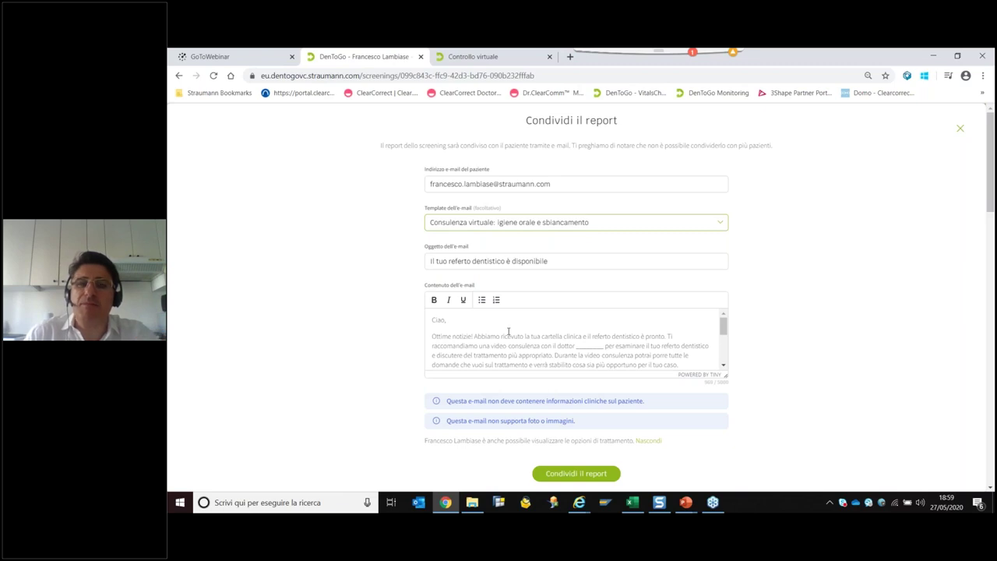
scroll(508, 333, "down", 3)
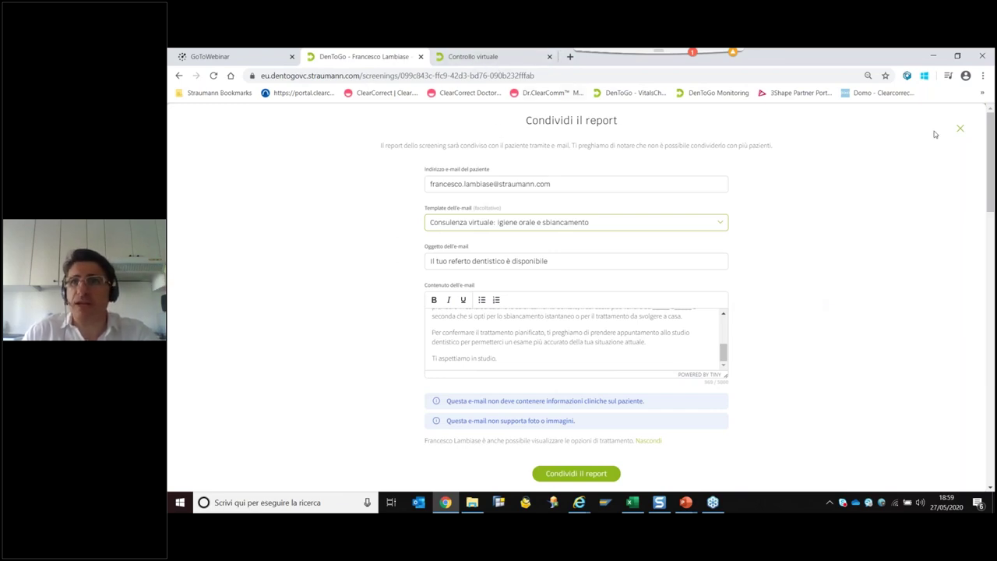
left_click(961, 131)
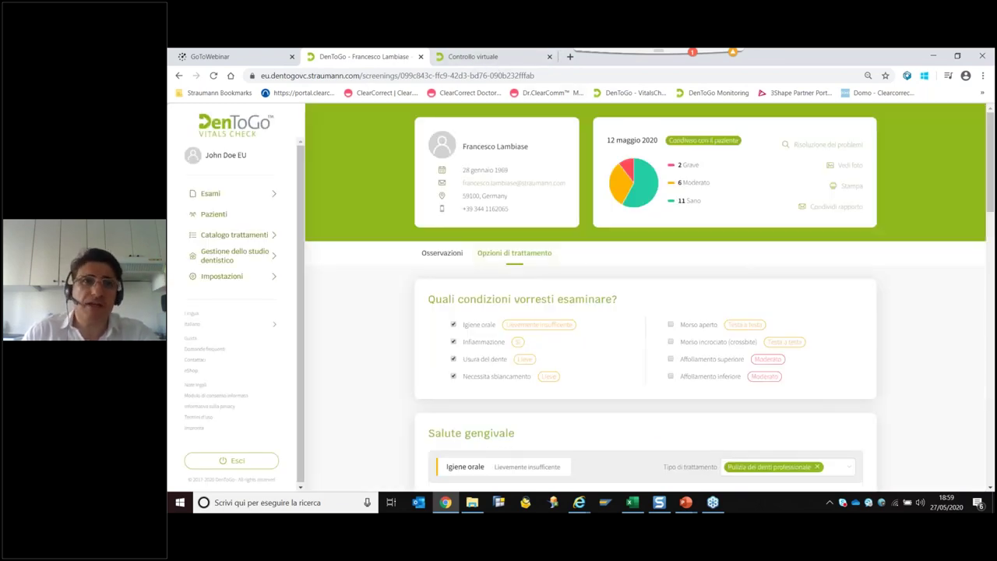
Step: Reopen Esami > I miei screening, refresh it, and sort by Nome del paziente
left_click(216, 197)
left_click(222, 215)
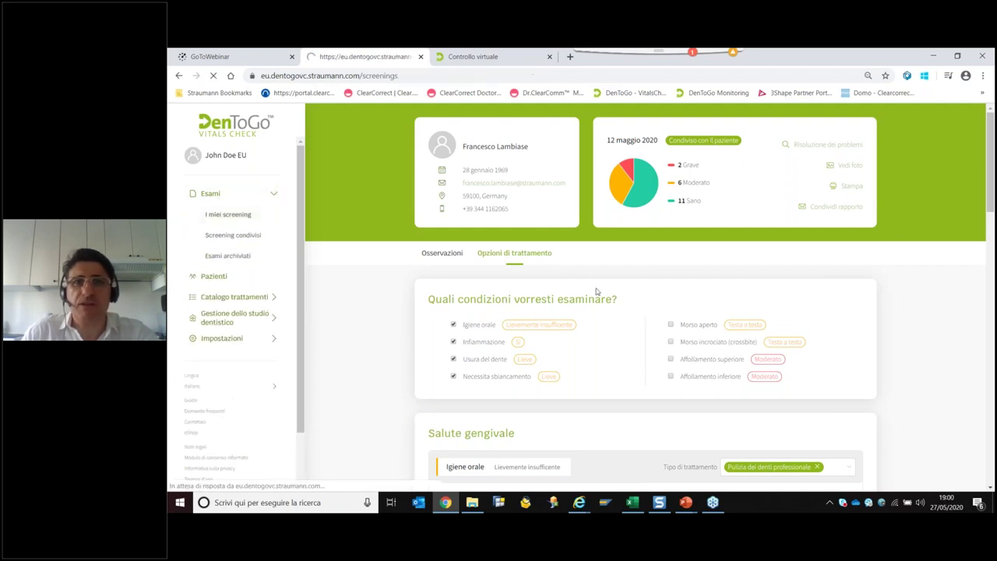
left_click(843, 174)
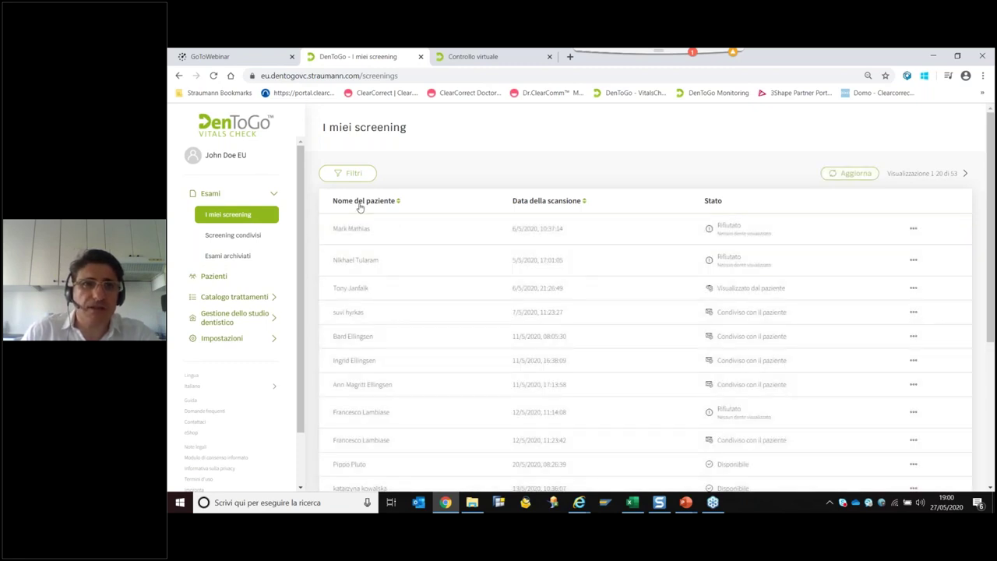
left_click(360, 202)
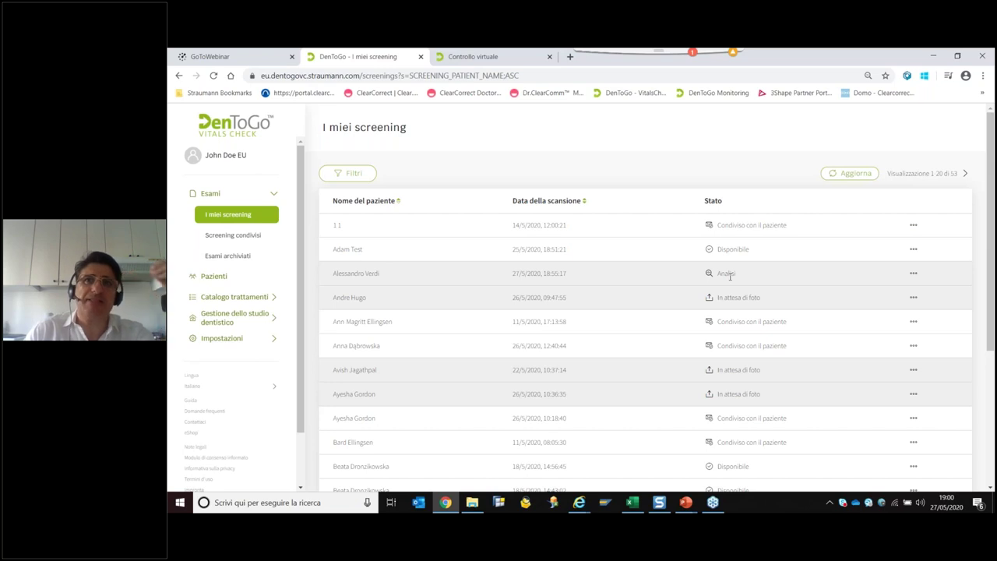
Step: Advance the PowerPoint slideshow to slide 27, Vantaggi, then return to the Chrome screenings list
mouse_move(686, 500)
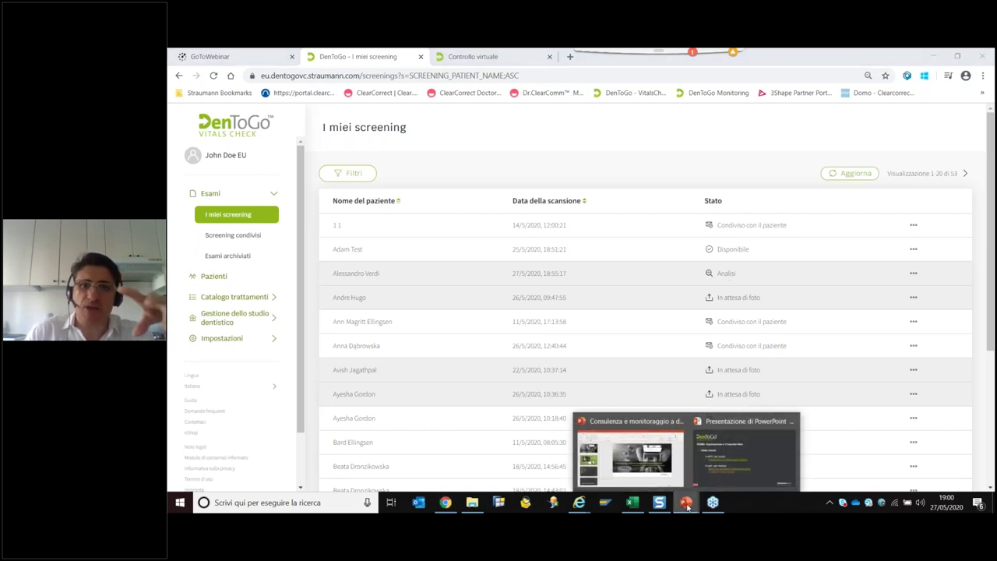
left_click(710, 470)
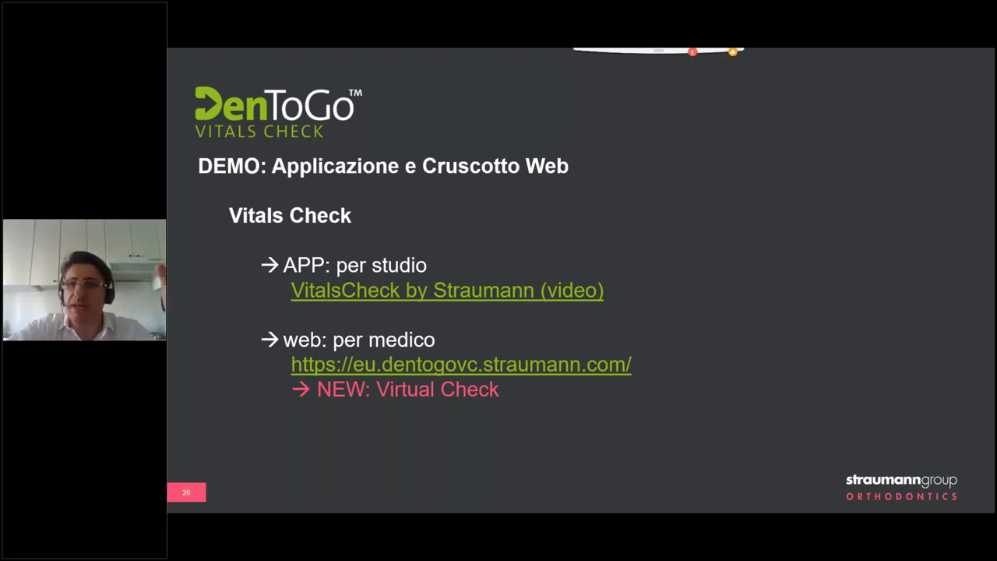
key("Right")
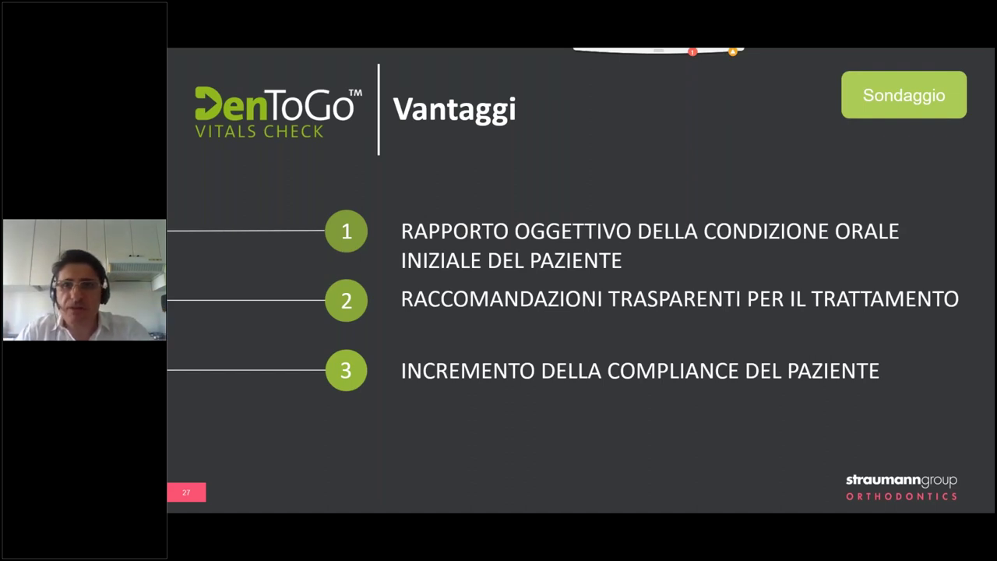
key("alt+Tab")
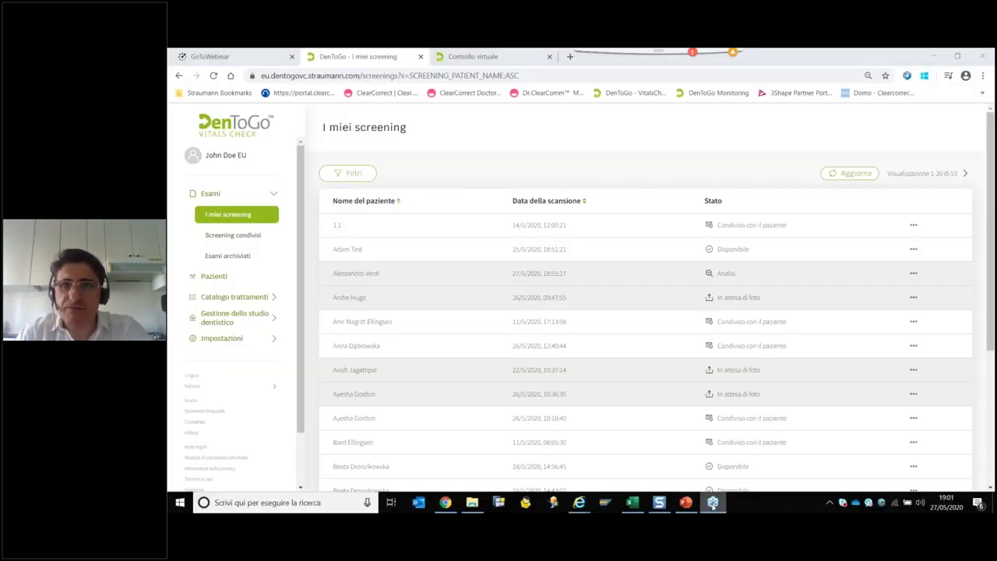
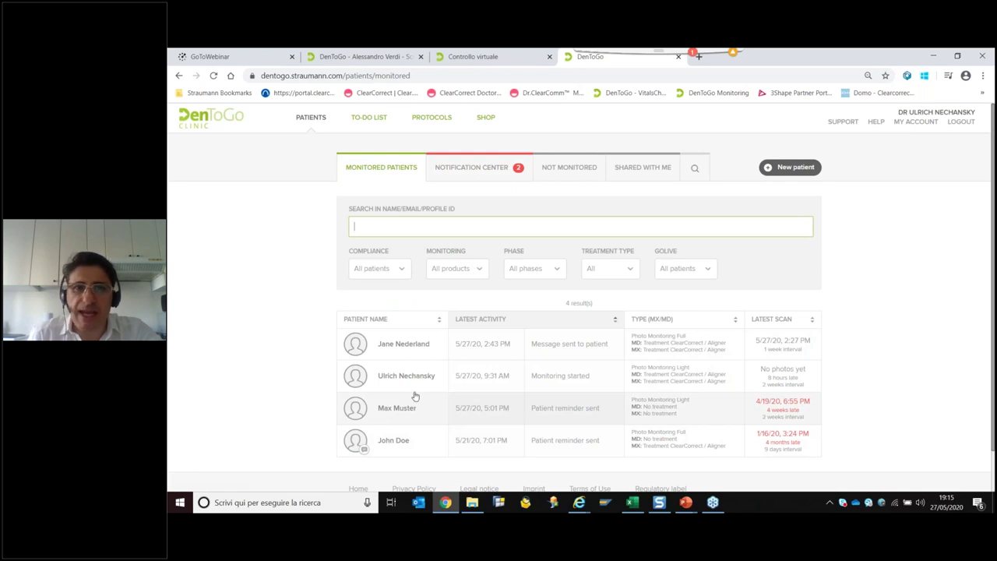
Step: Open the third patient's monitoring page and scroll down to the scan timeline
left_click(397, 407)
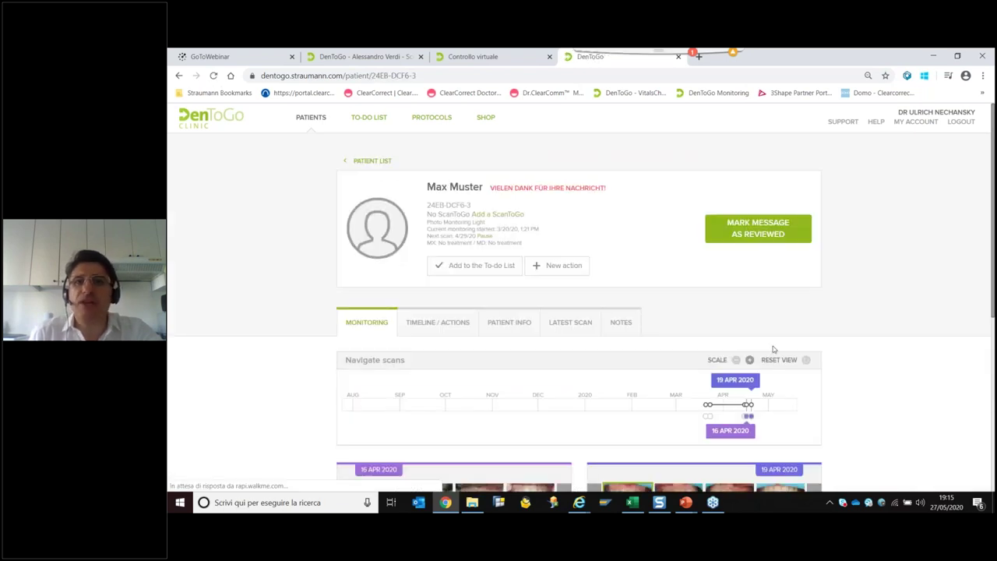
scroll(851, 293, "down", 3)
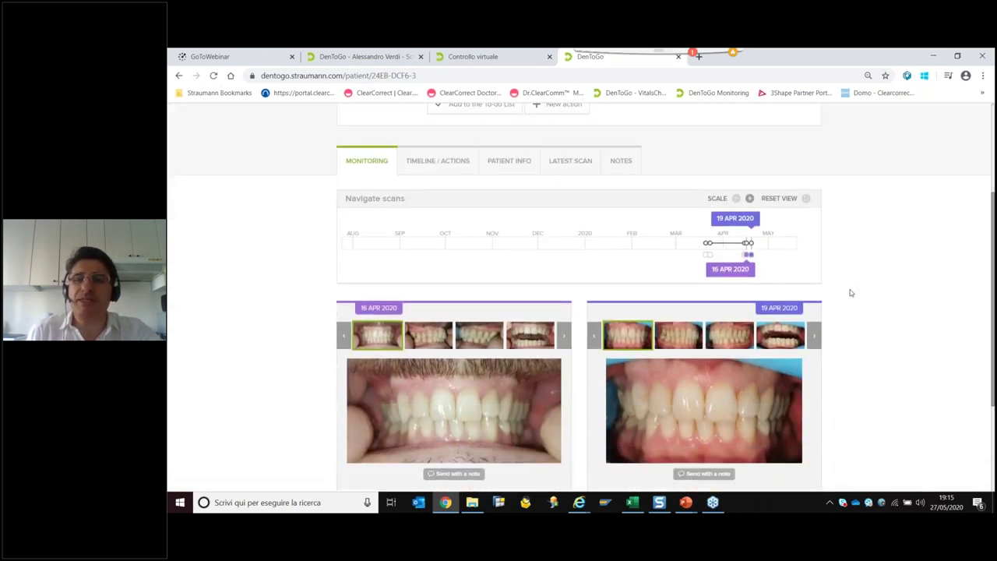
scroll(848, 294, "down", 1)
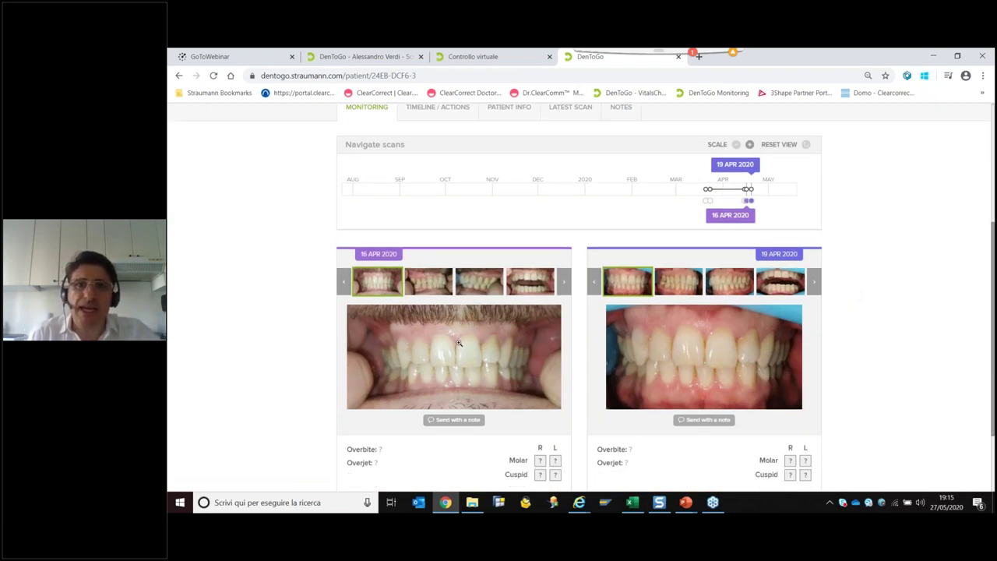
Step: Compare against the 20 Mar, 23 Mar and 15 Apr 2020 scans, settling on 16 Apr 2020
mouse_move(708, 195)
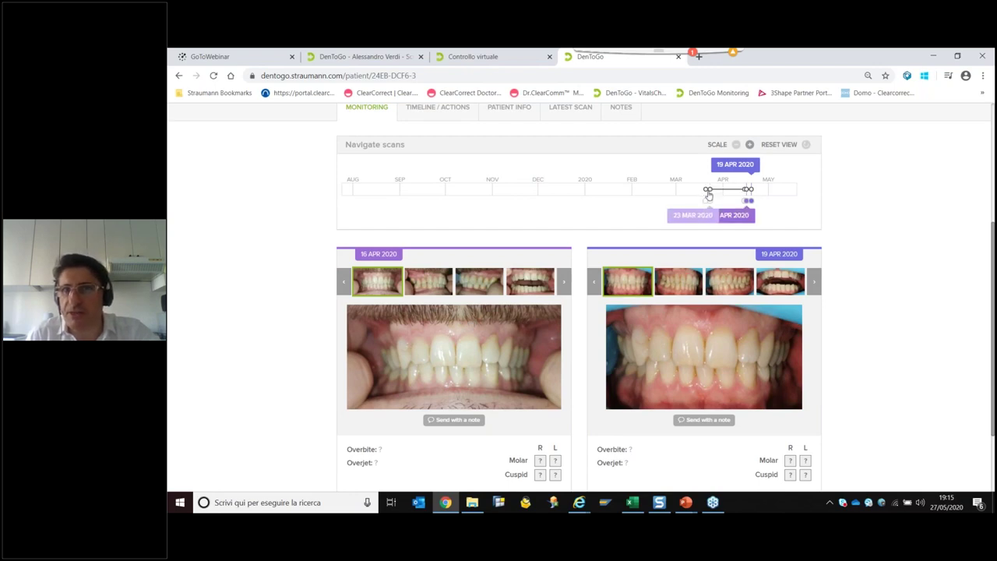
left_click(707, 193)
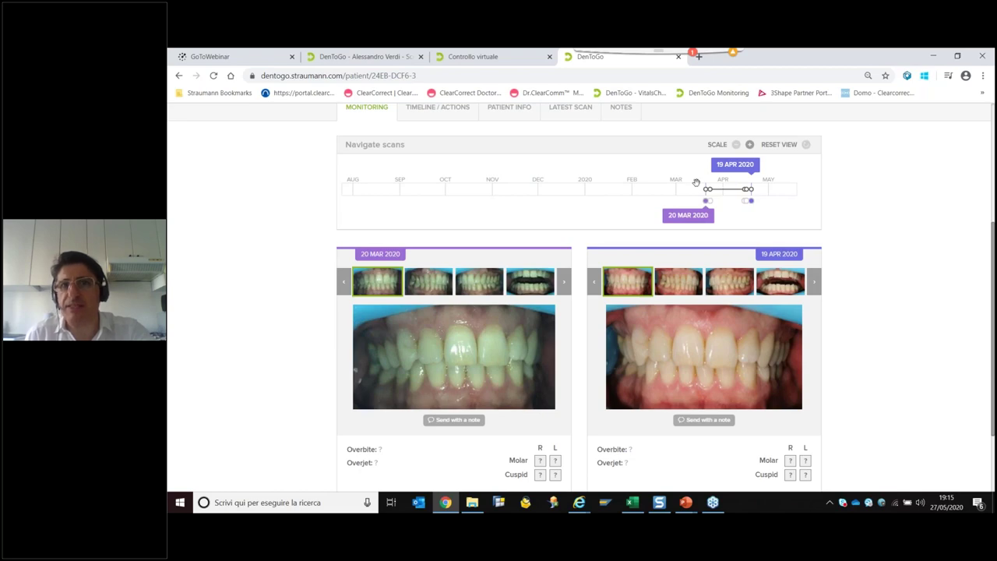
left_click(709, 200)
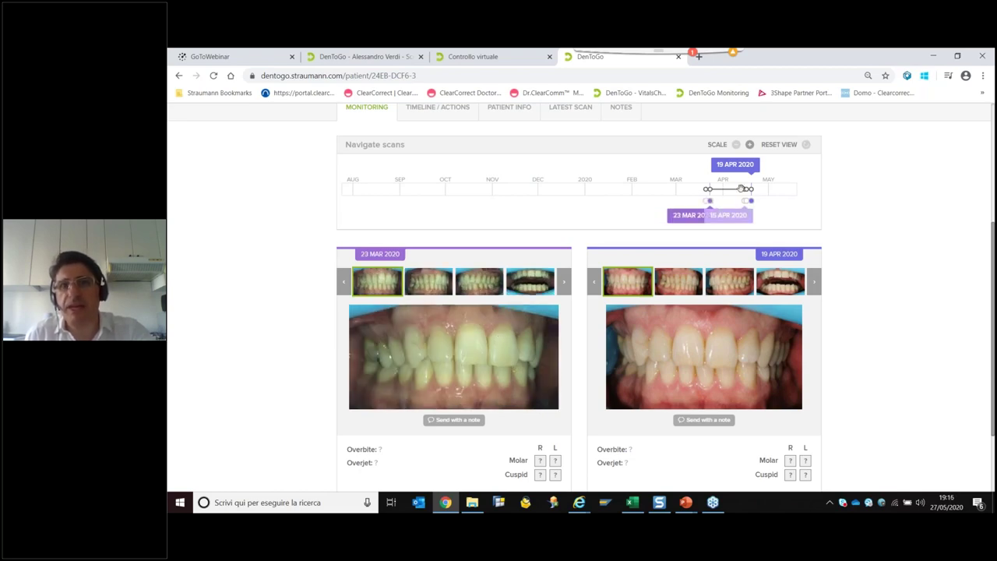
left_click(741, 189)
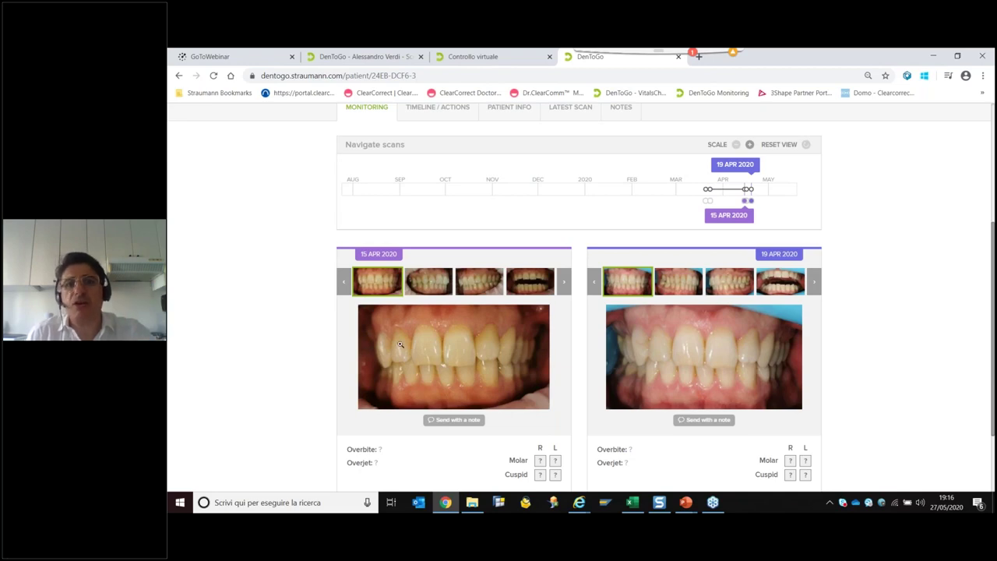
left_click(484, 286)
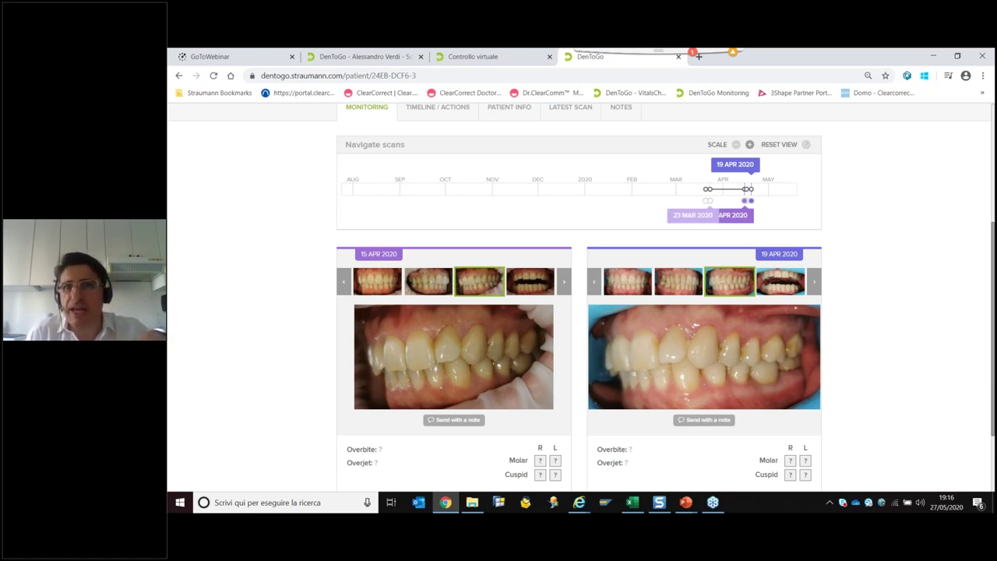
left_click(747, 189)
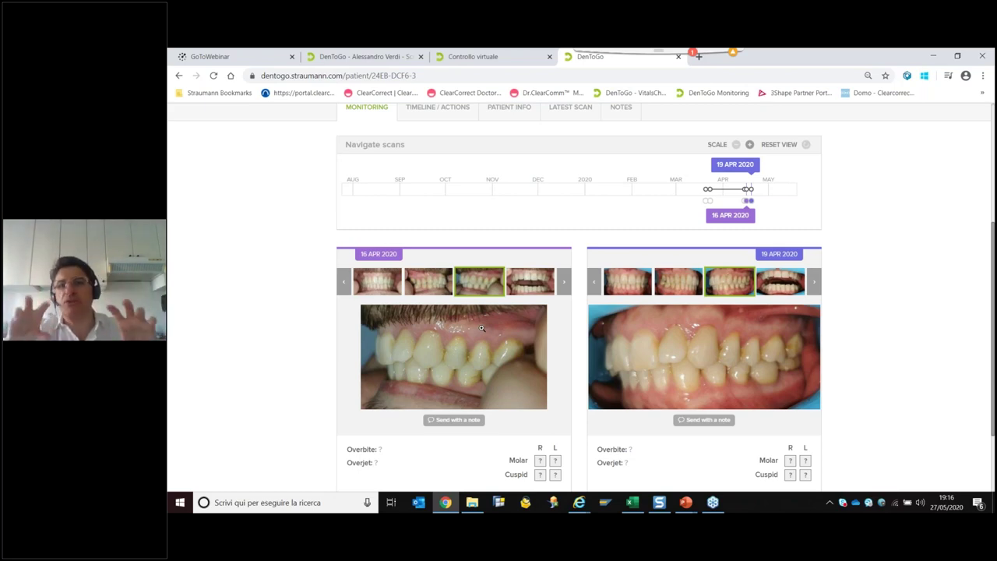
Step: Cycle through the photo views, ending with the frontal view in both panels
scroll(743, 355, "down", 3)
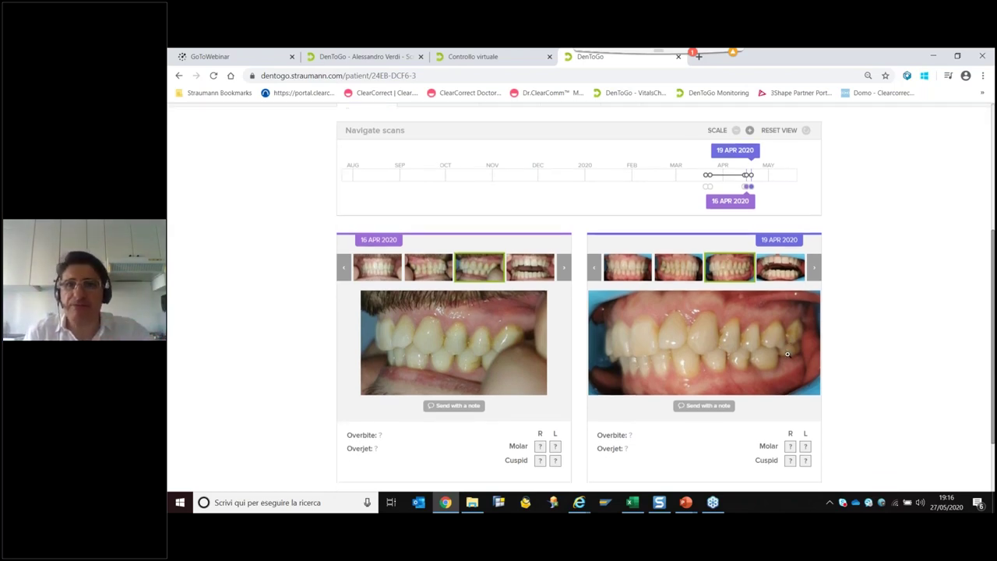
scroll(773, 342, "up", 1)
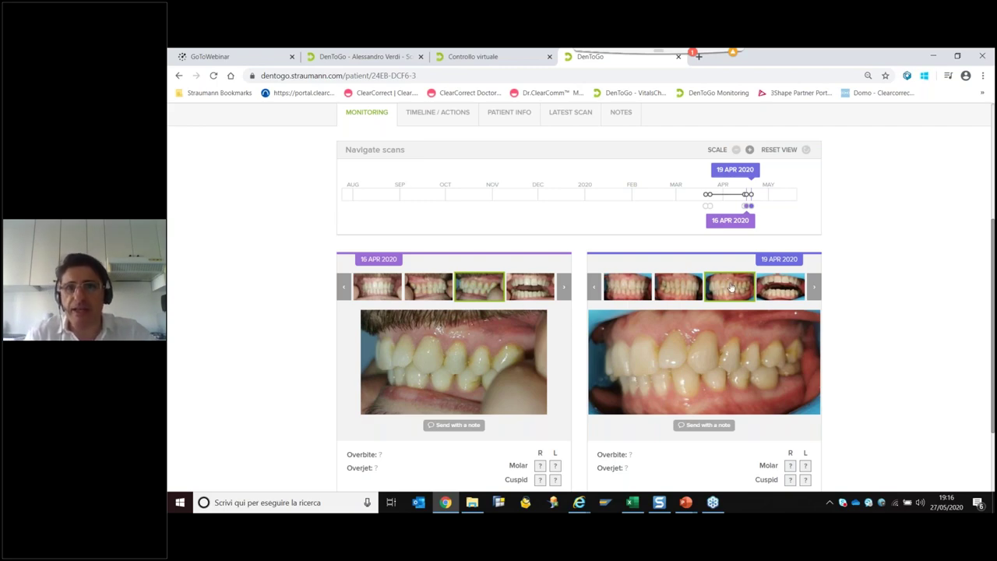
left_click(693, 288)
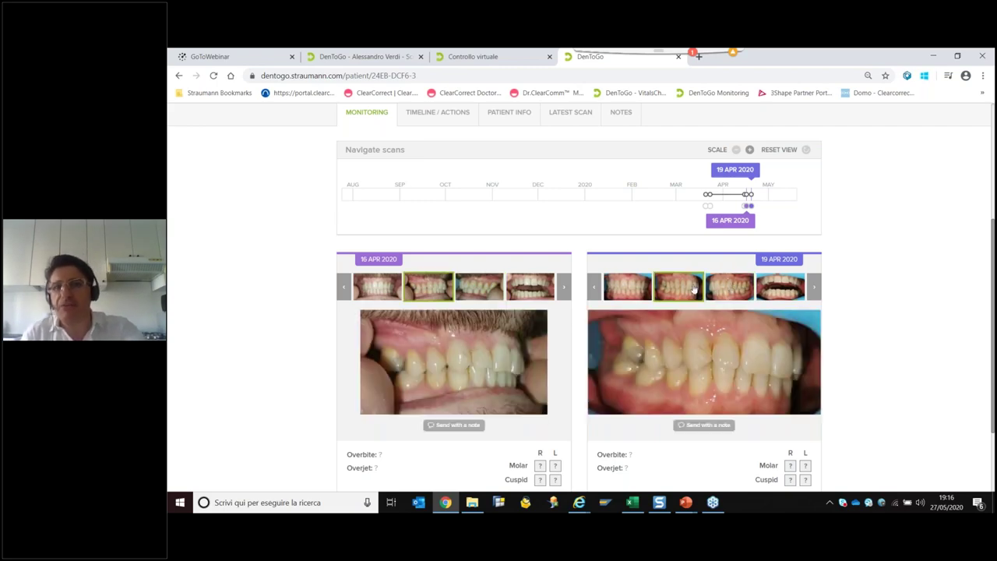
left_click(675, 294)
left_click(631, 292)
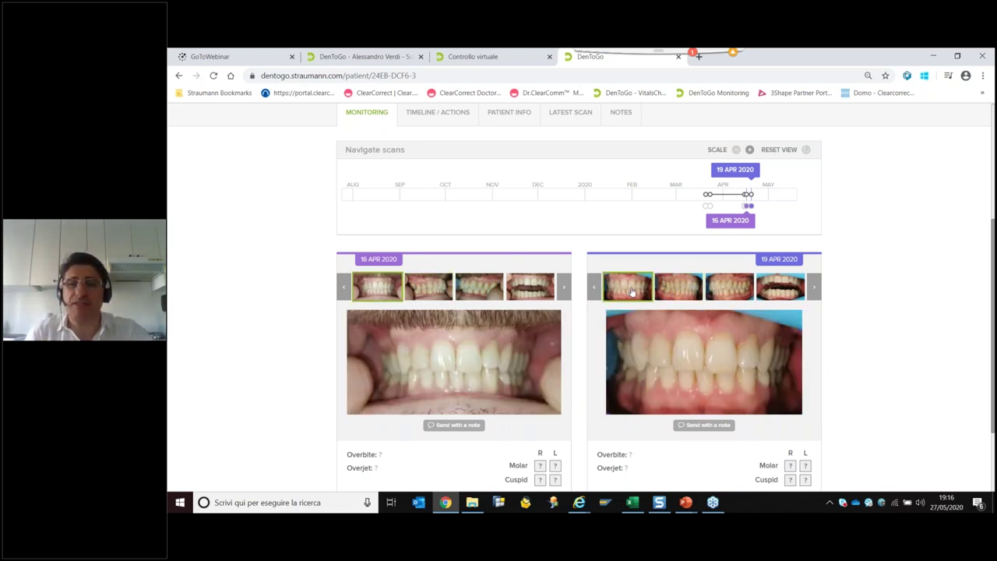
Step: Start a patient note, discard it, and switch both panels to the open-mouth view
left_click(705, 429)
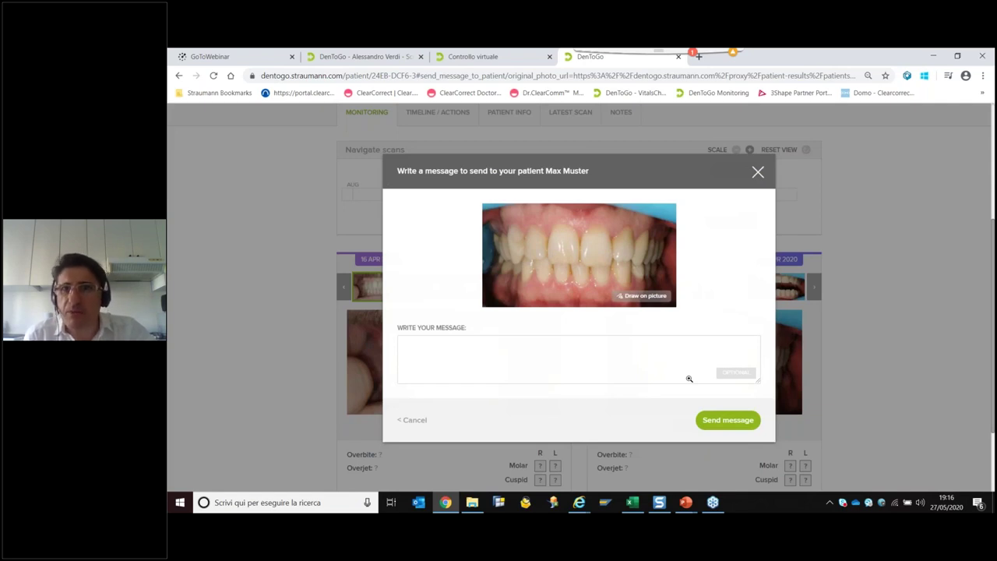
left_click(758, 171)
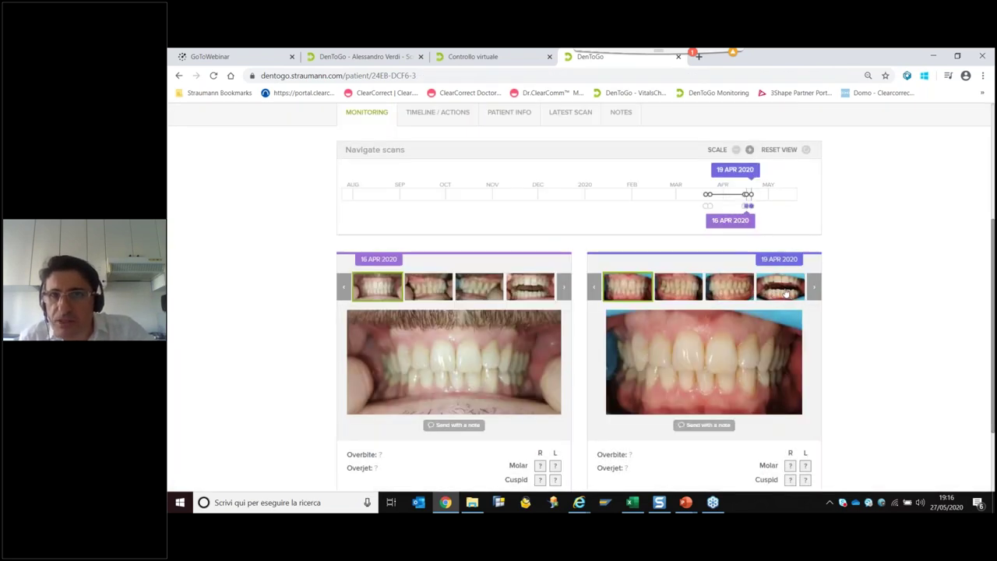
left_click(782, 288)
Step: Start a note with the open-mouth photo and open it in the drawing annotation editor
left_click(704, 424)
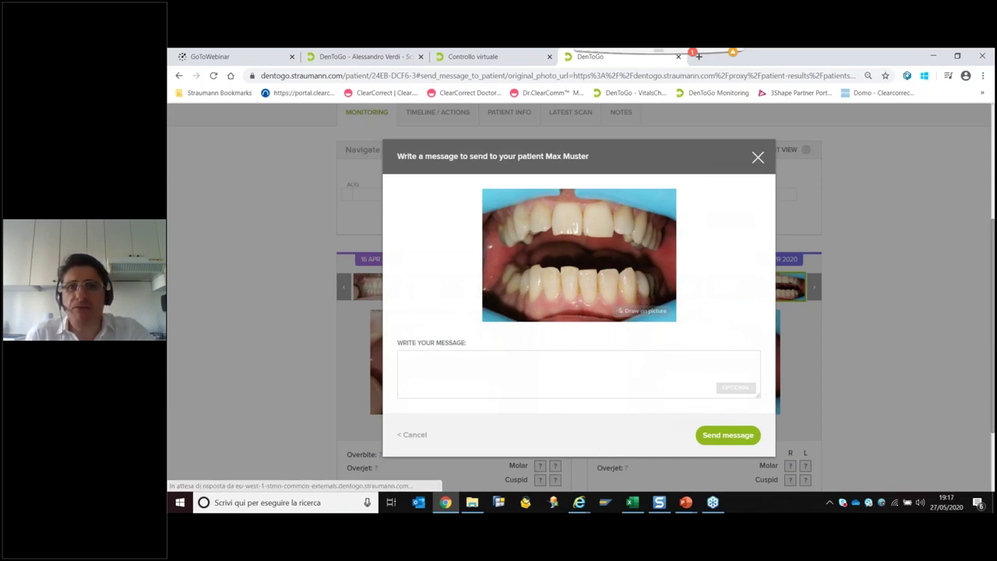
left_click(640, 311)
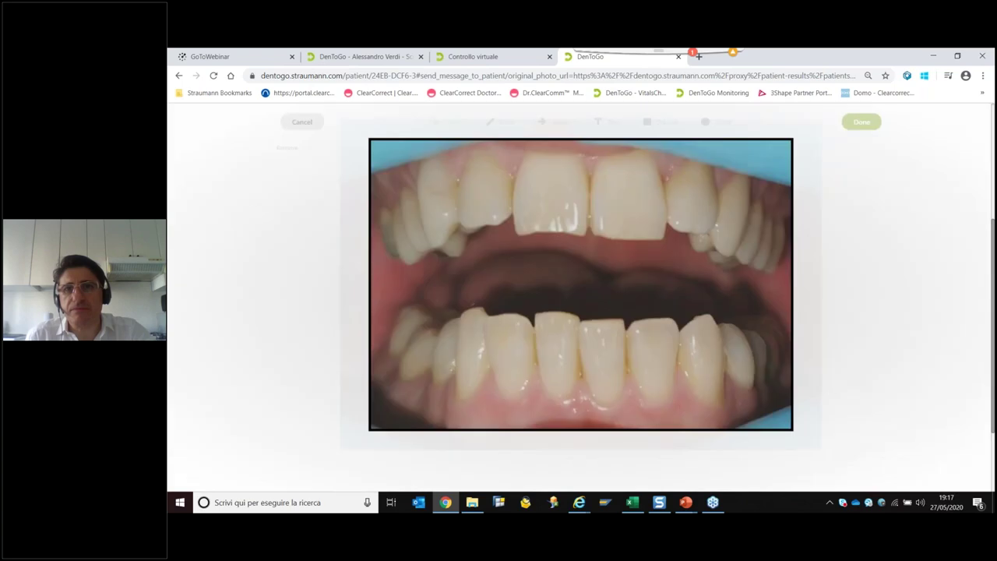
left_click(862, 122)
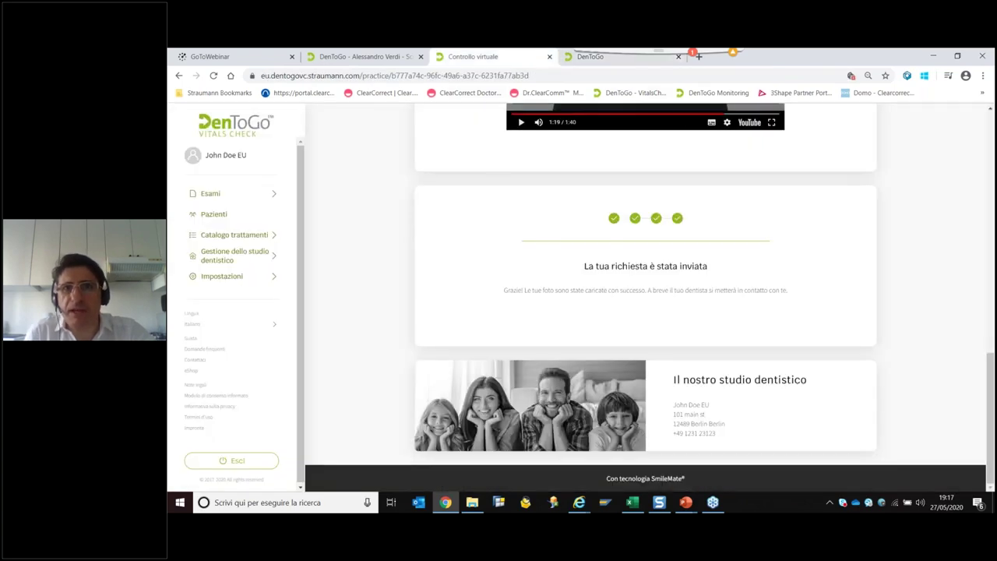
left_click(616, 56)
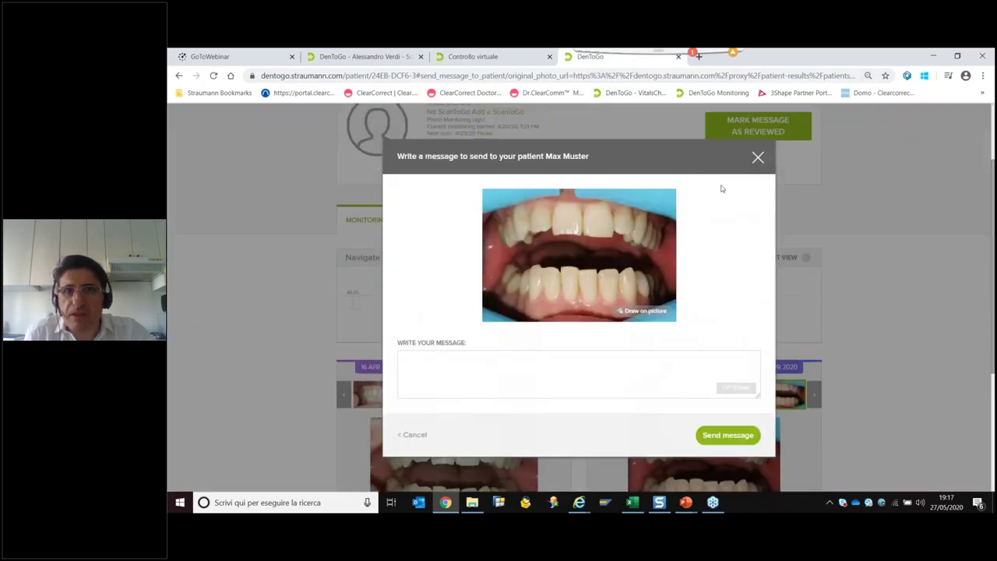
left_click(644, 310)
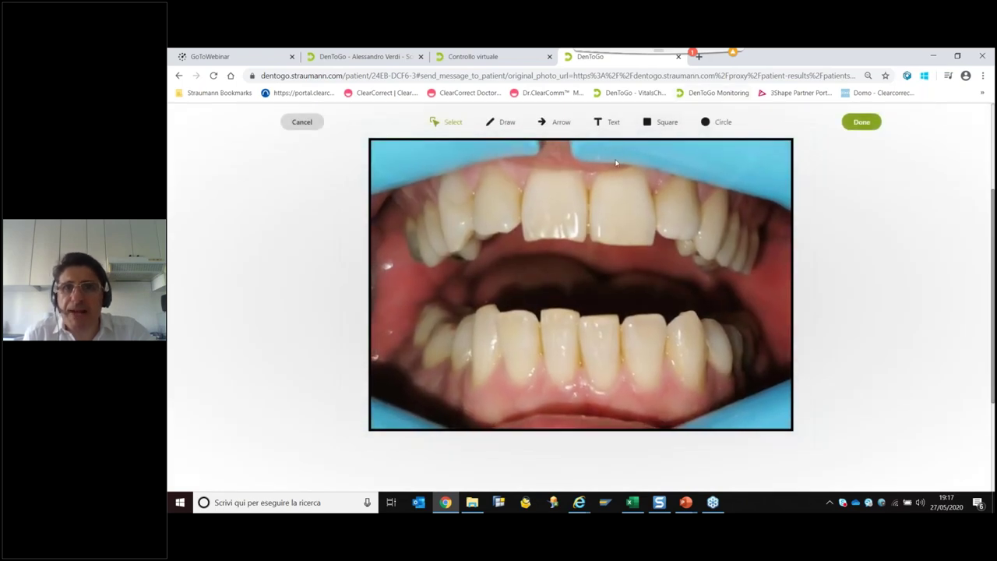
Step: Try a square and a text label on the photo, then delete both annotations
left_click(658, 122)
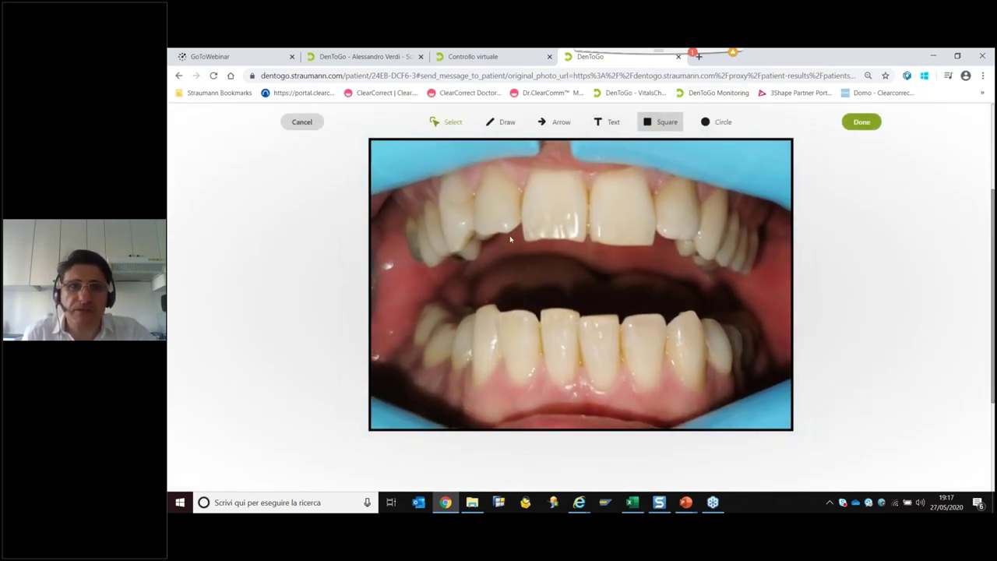
left_click(490, 260)
left_click_drag(516, 255, 502, 170)
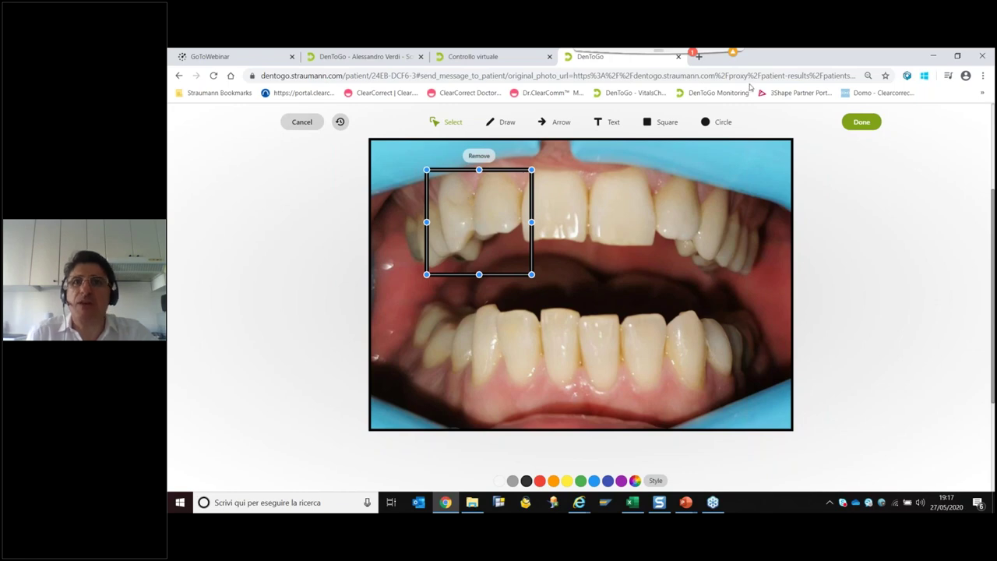
left_click(608, 122)
left_click(520, 322)
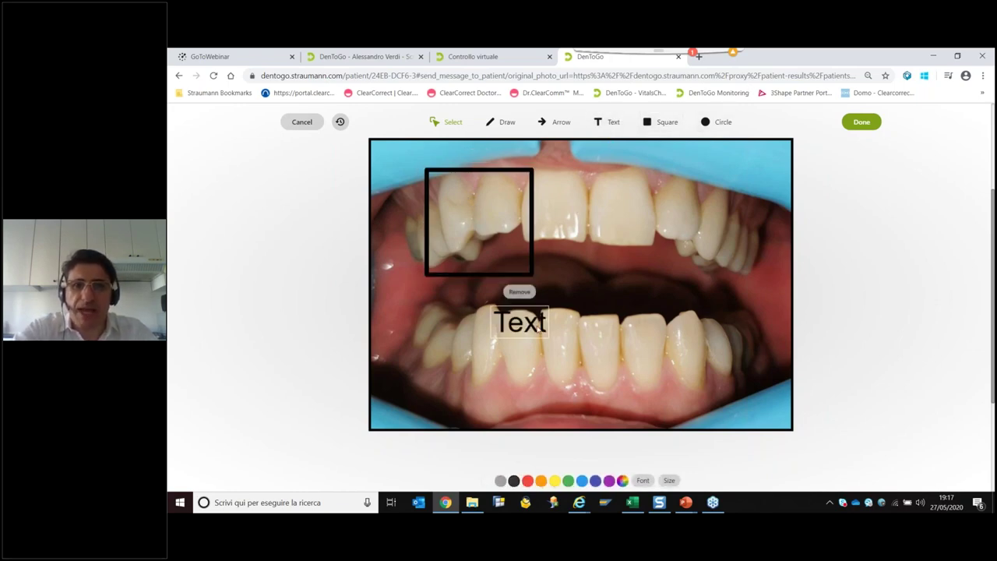
left_click(507, 326)
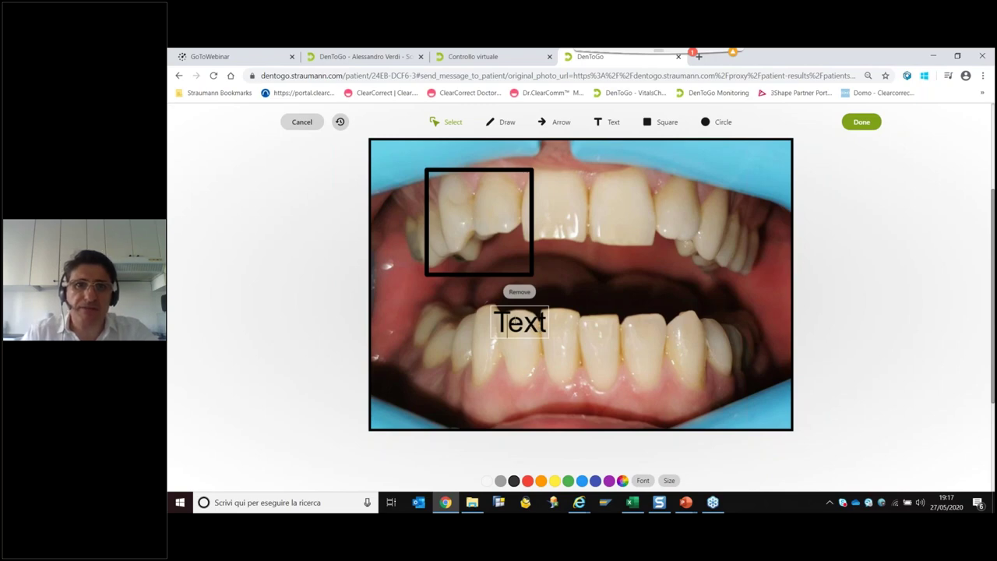
key("BackSpace")
key("BackSpace")
key("BackSpace")
key("BackSpace")
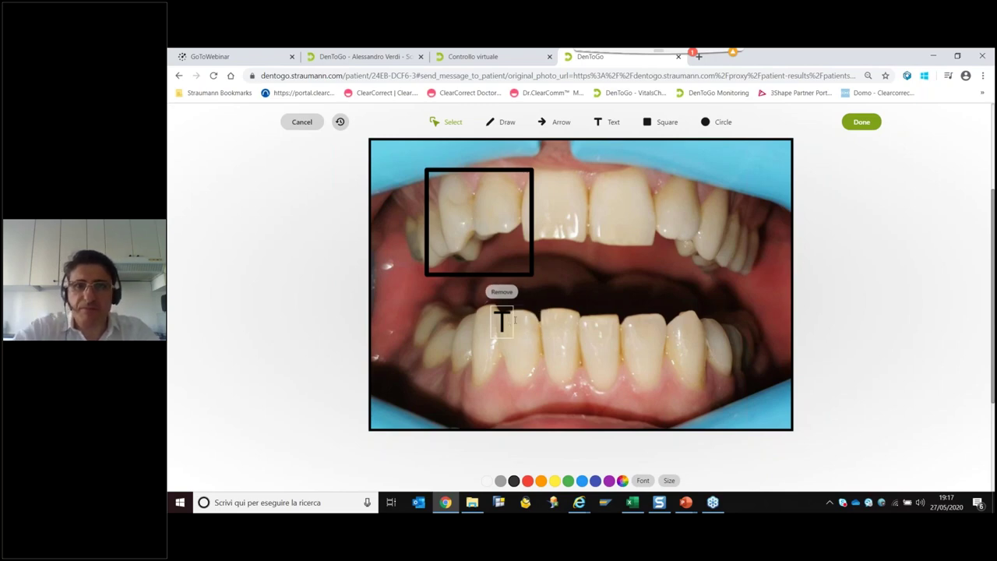
key("BackSpace")
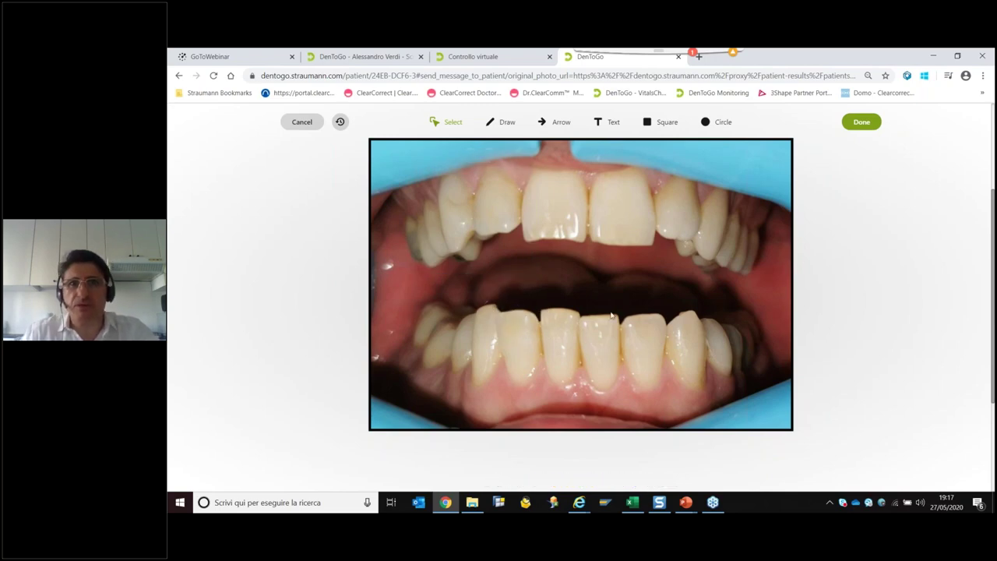
Step: Box the broken upper-left teeth with a square and label it 'Punto da ranalizzare'
left_click(661, 122)
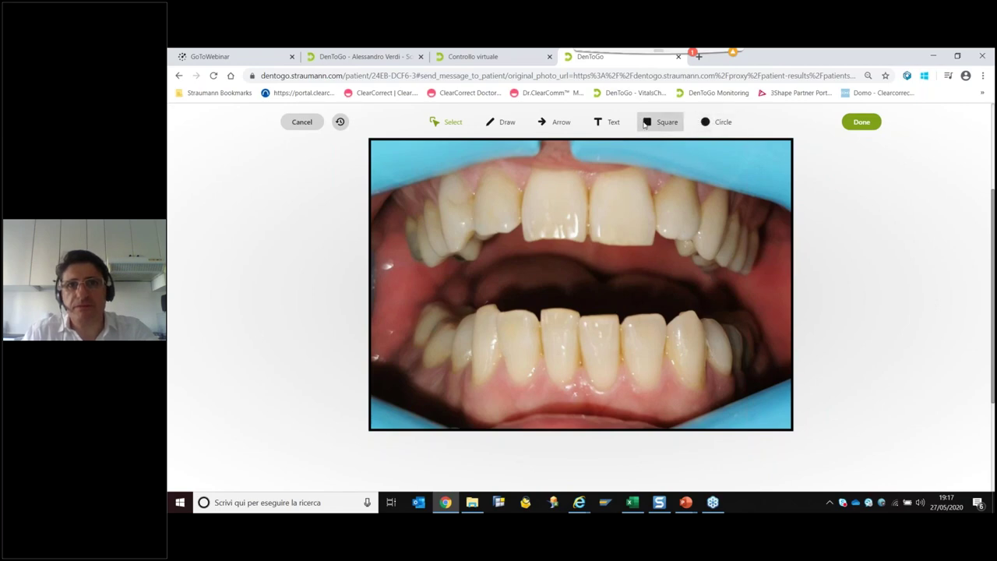
left_click(598, 258)
left_click_drag(599, 241, 458, 191)
left_click(607, 121)
left_click(529, 300)
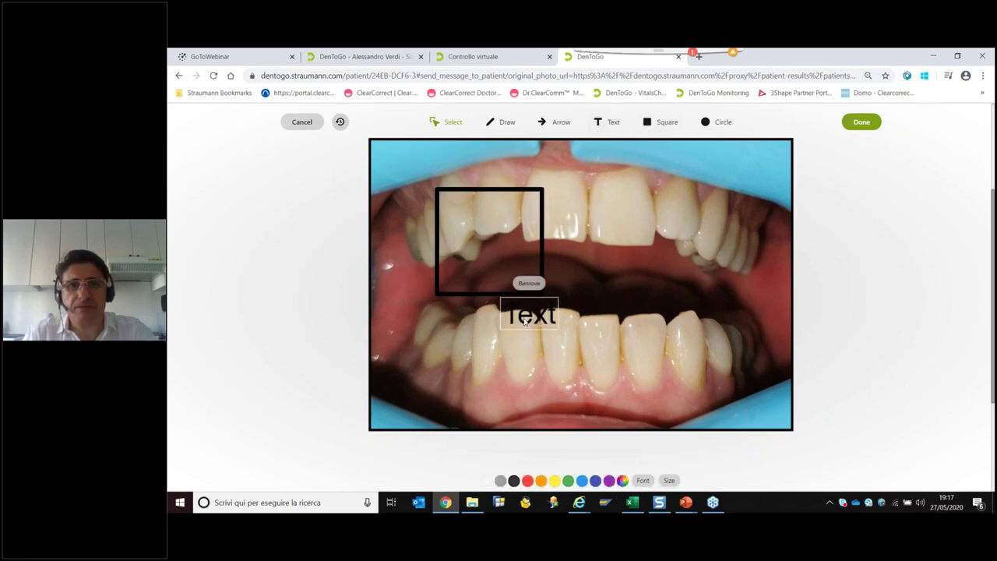
key("BackSpace")
key("BackSpace")
key("BackSpace")
key("BackSpace")
type("Punto da rana")
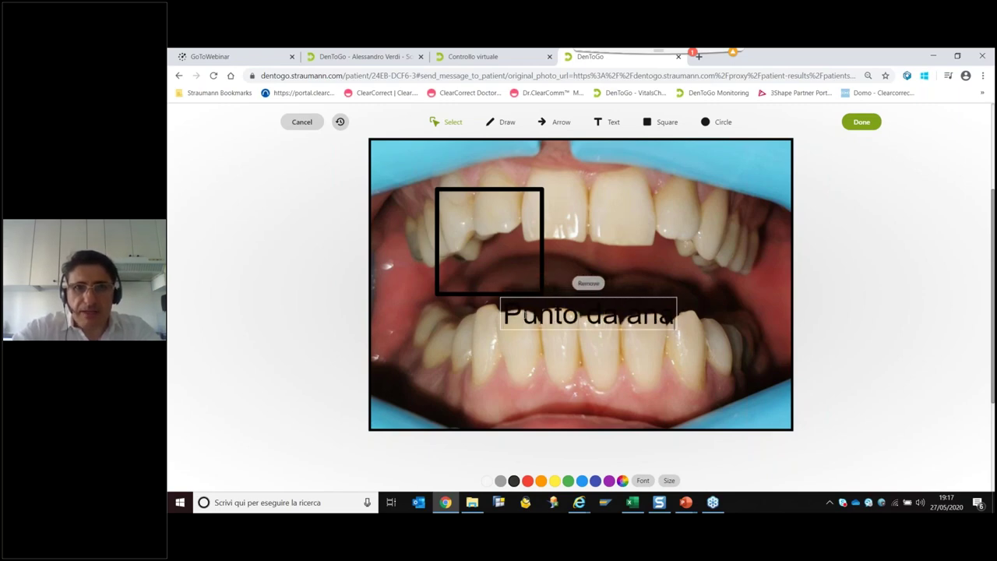
type("lizzare")
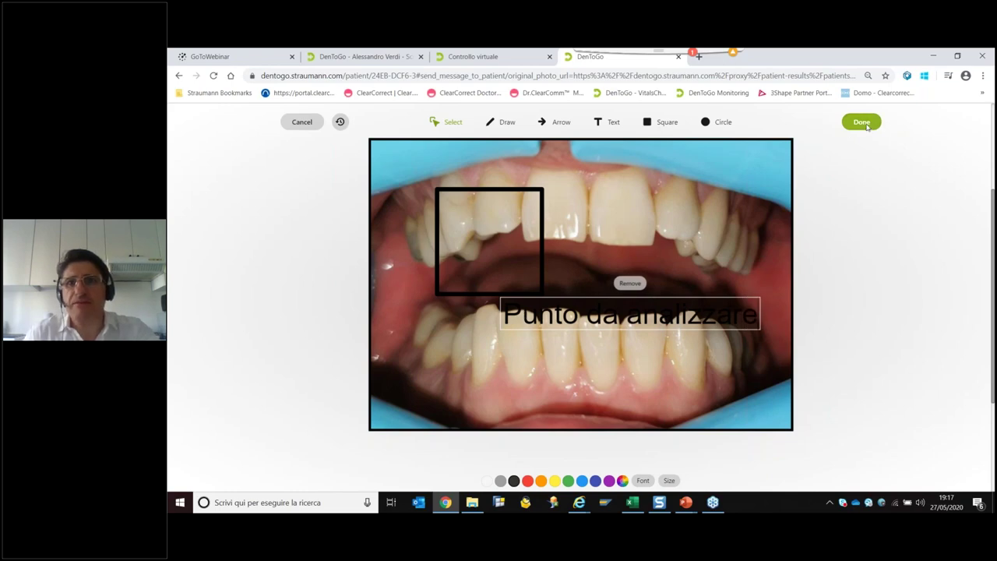
Step: Finish the annotation and begin the message 'Analizziamo in studio una rottura del dente nel riv'
left_click(863, 123)
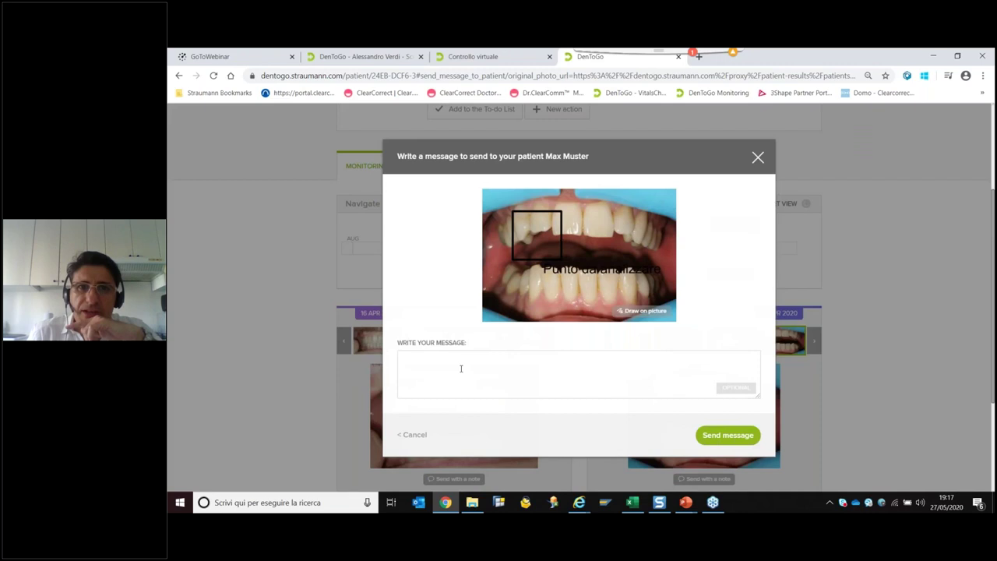
left_click(460, 368)
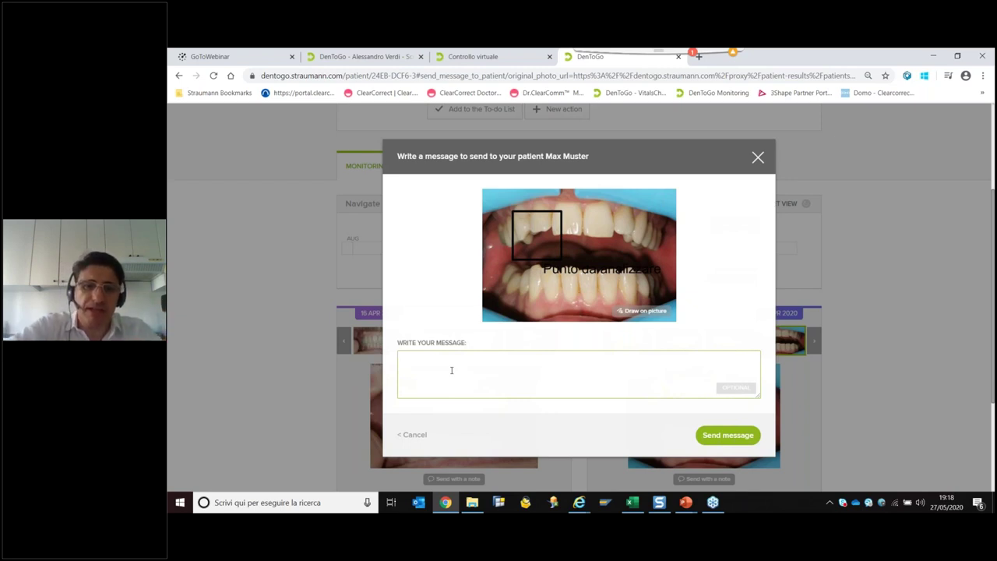
type("Analizziamo in stu")
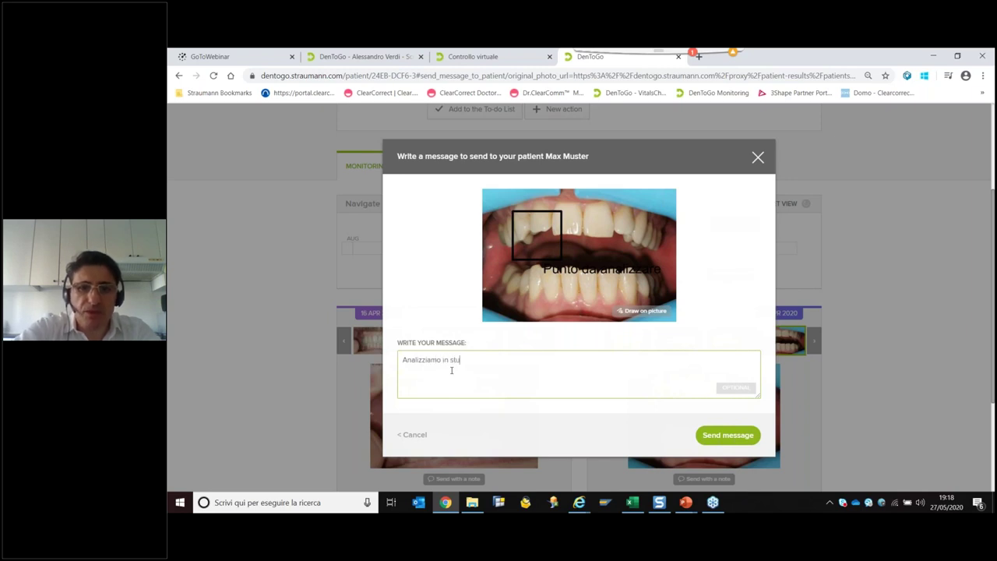
type("dio una")
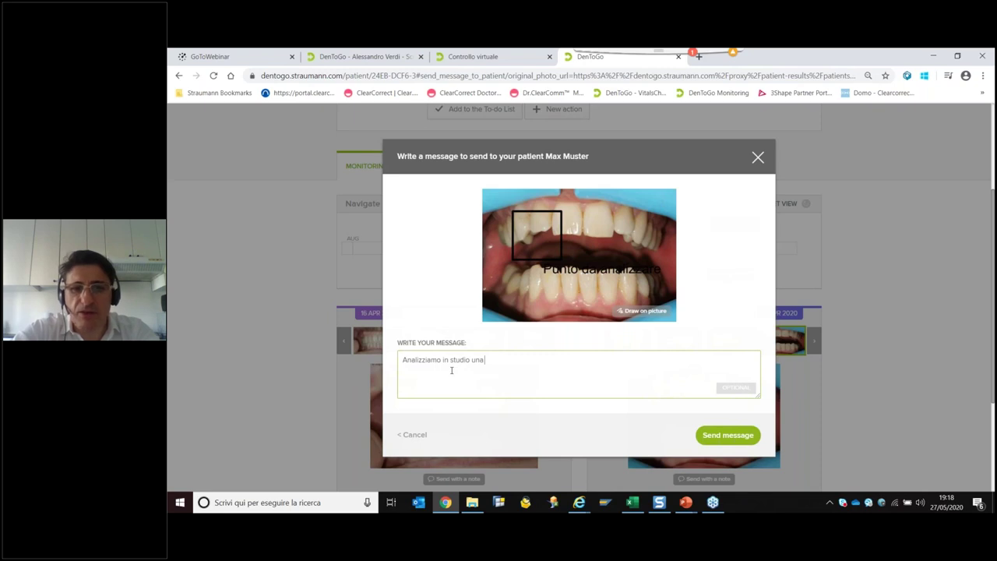
type(" rottura del dente nel riv")
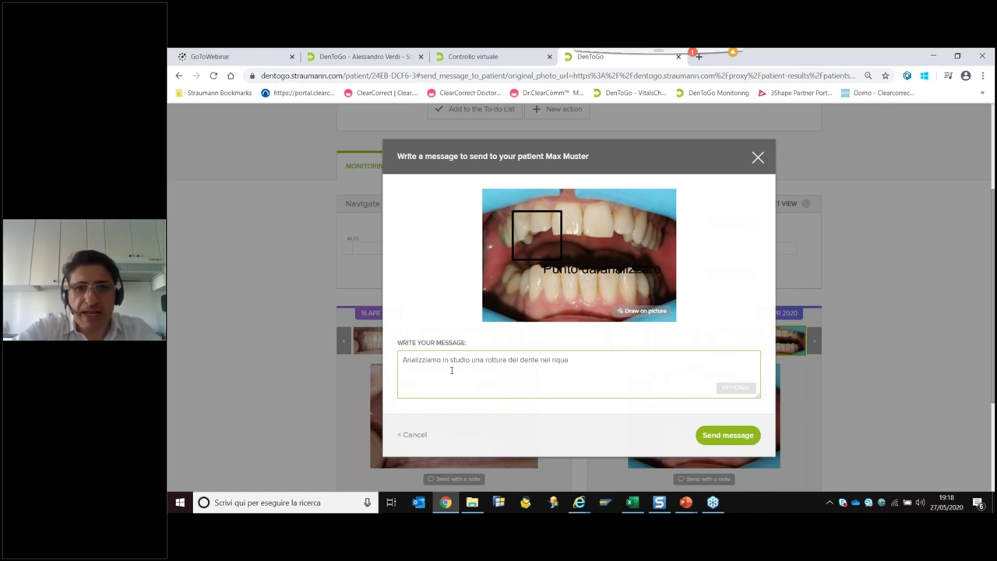
Step: Fix the message to end 'nel riquadro', send the annotated photo, and dismiss the confirmation
key("BackSpace")
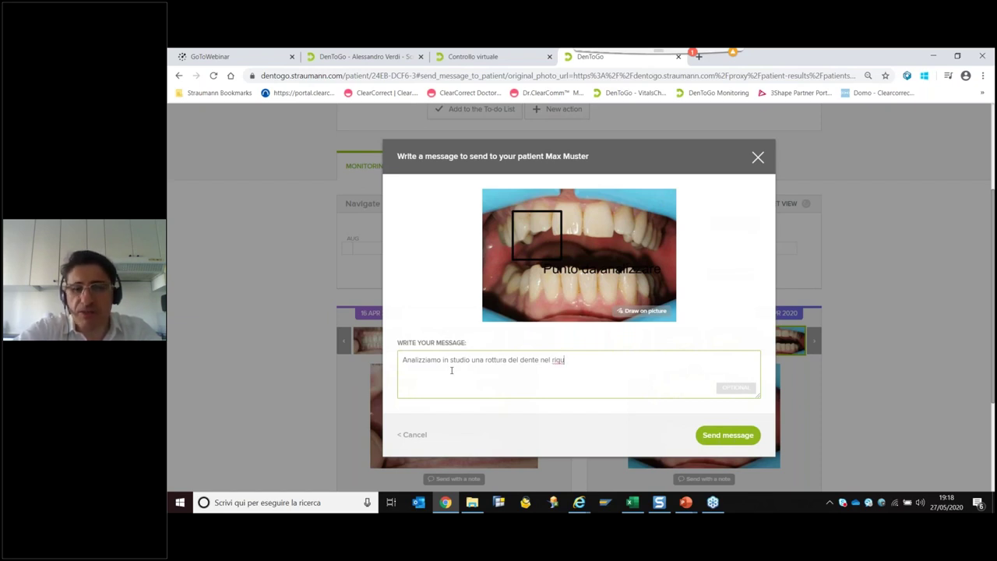
type("adro")
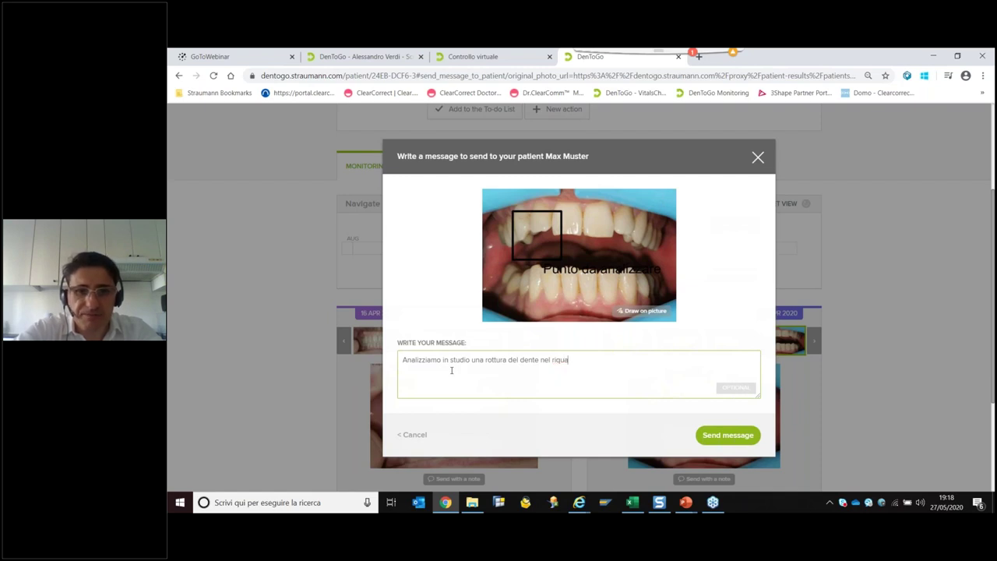
left_click(701, 435)
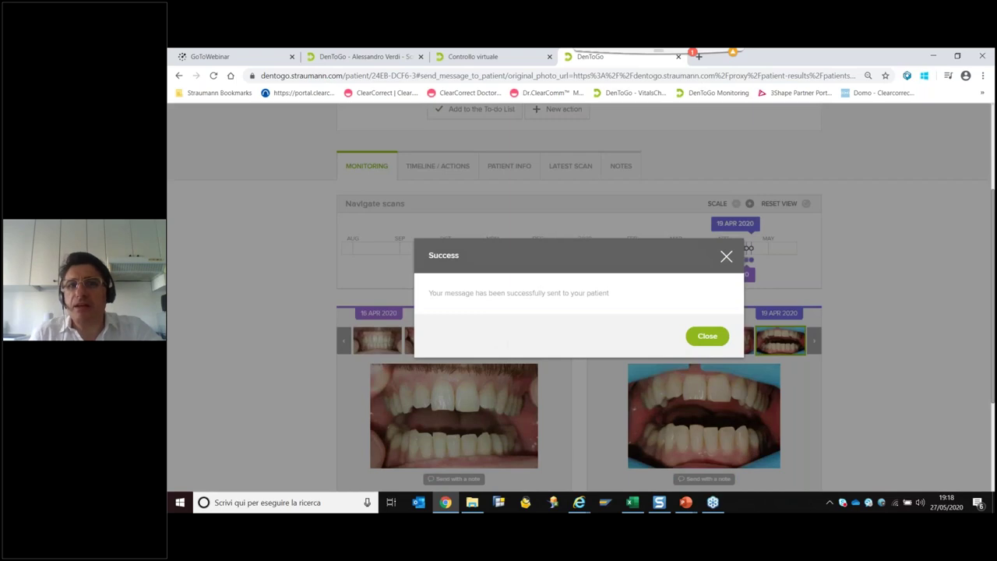
left_click(705, 336)
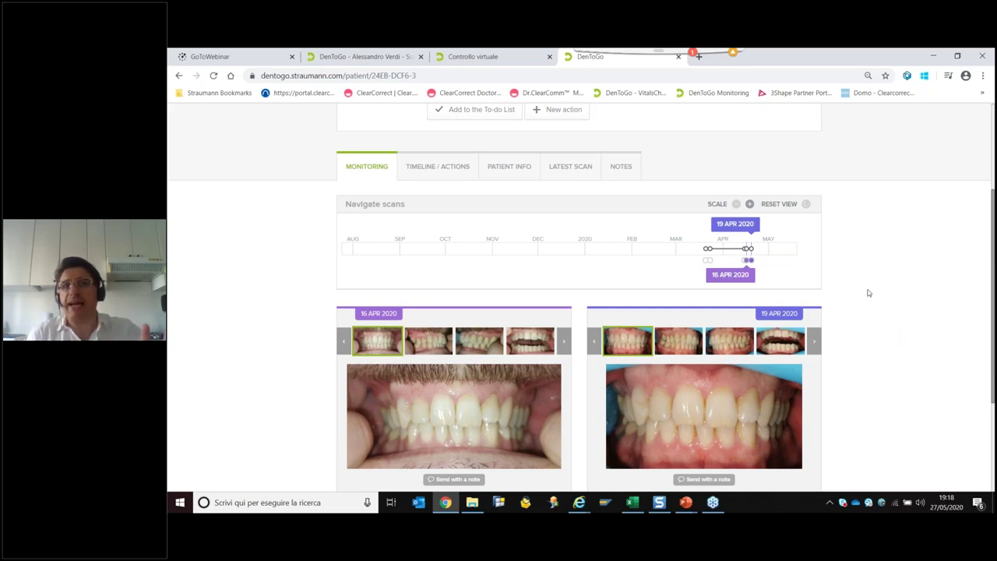
Step: Open the last monitored patient and scroll to the 23 and 28 Nov 2019 scan comparison
scroll(870, 291, "up", 3)
left_click(308, 118)
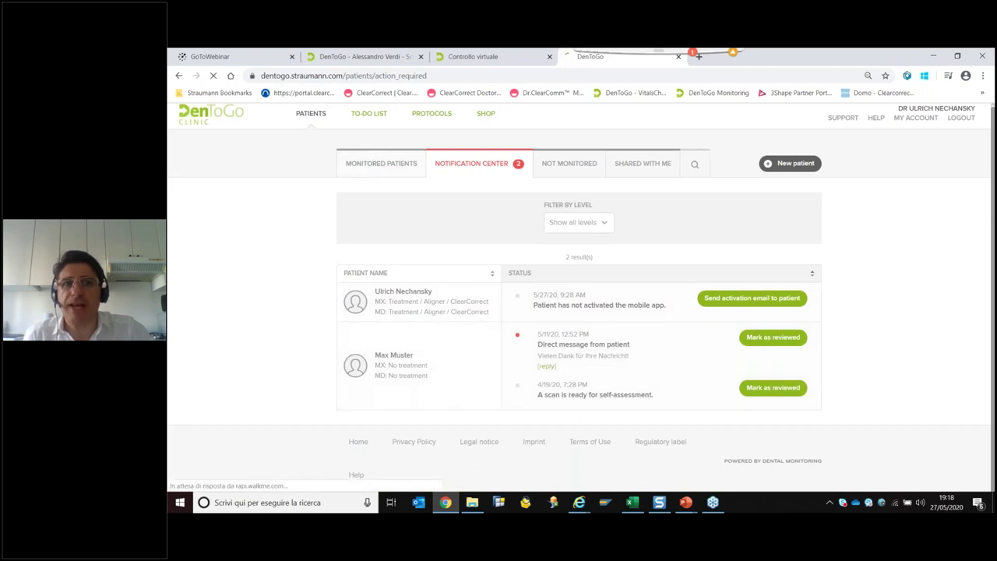
left_click(374, 161)
scroll(440, 299, "down", 1)
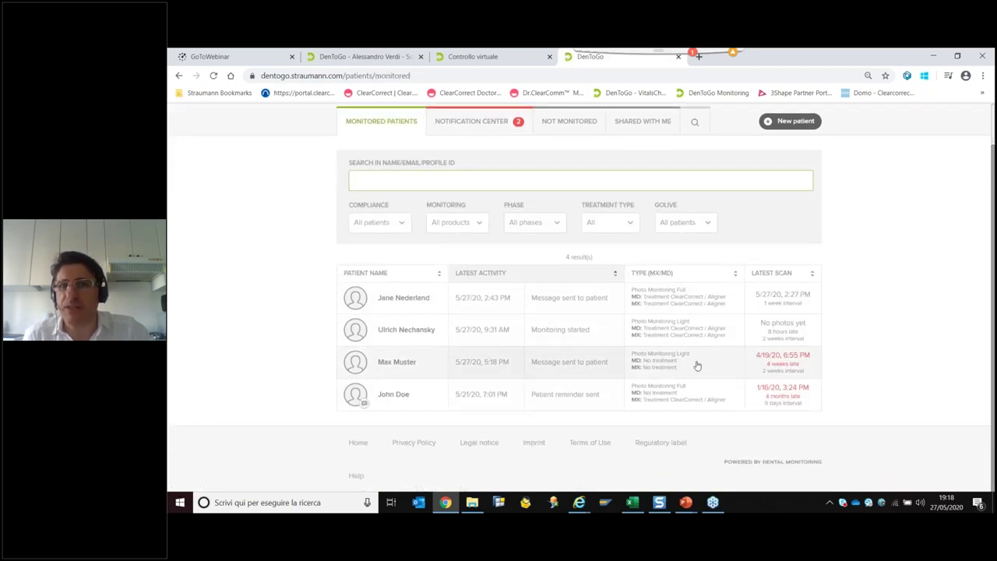
left_click(387, 396)
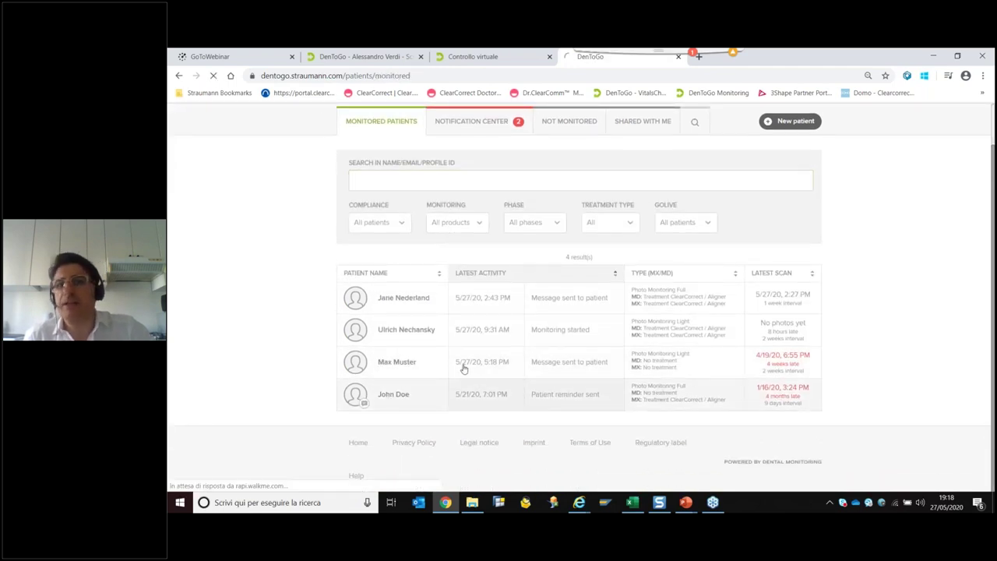
scroll(855, 269, "down", 1)
scroll(855, 270, "down", 2)
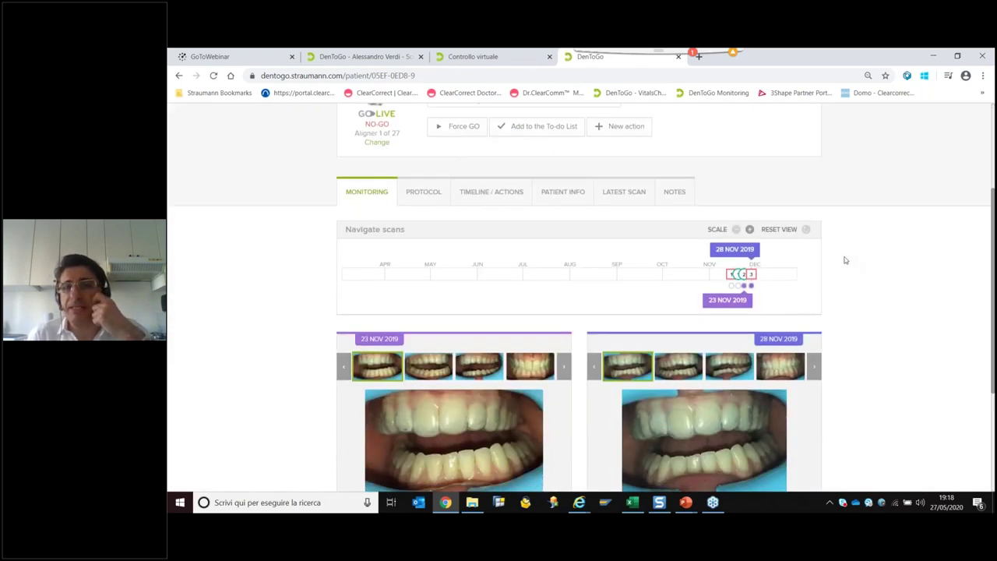
scroll(839, 256, "down", 2)
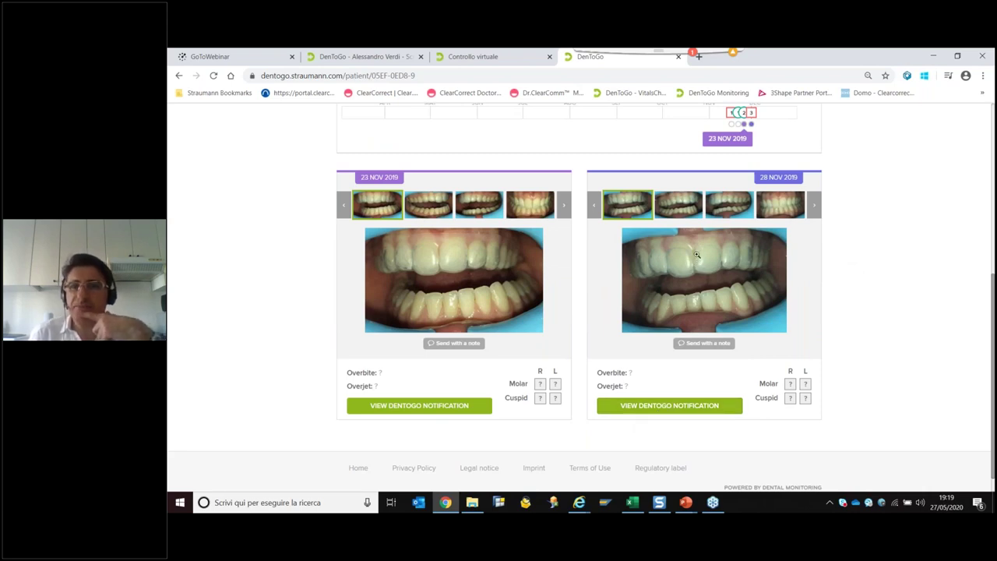
left_click(671, 406)
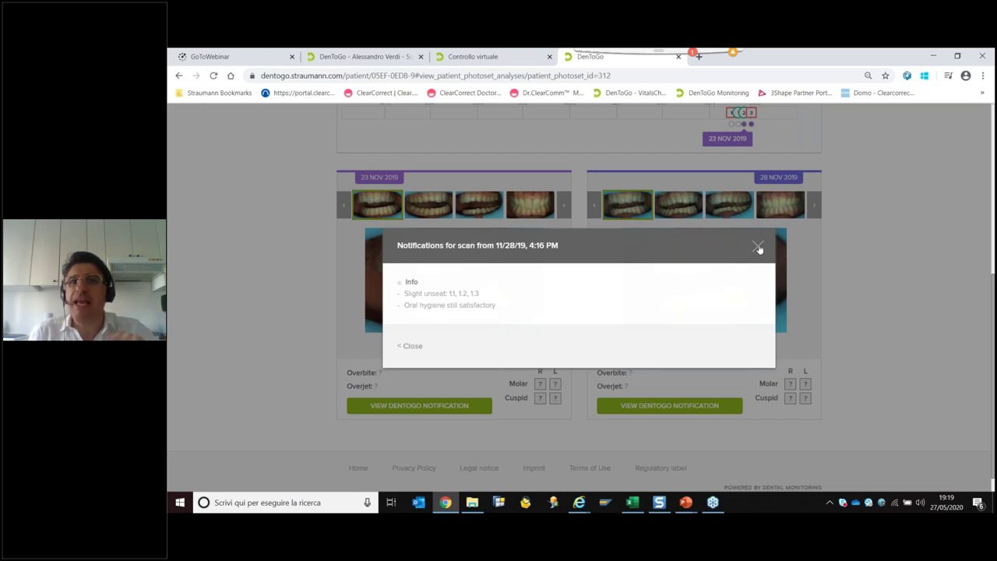
left_click(759, 247)
scroll(735, 304, "up", 3)
scroll(735, 304, "up", 2)
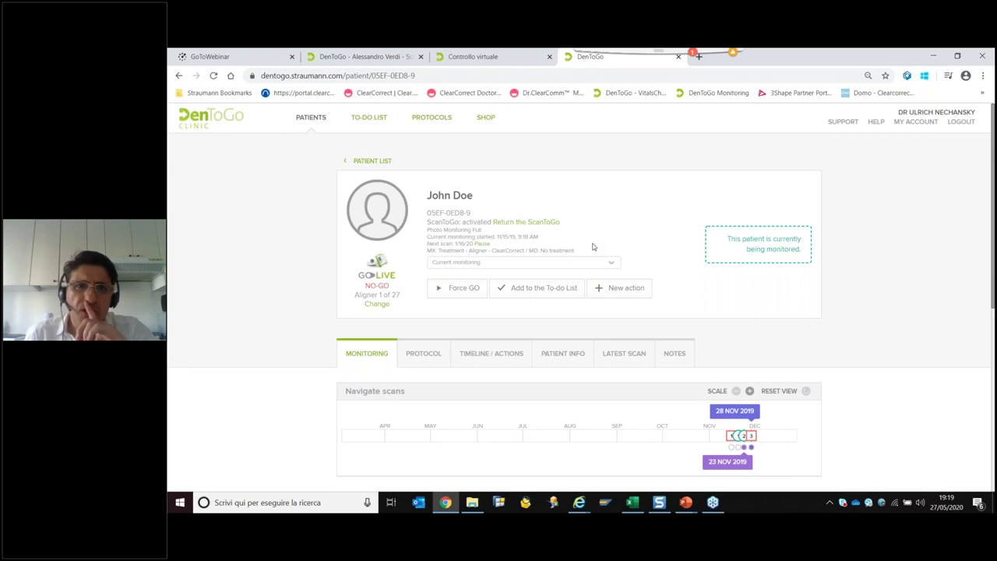
Step: Log out and log back in with a different saved doctor account
left_click(961, 122)
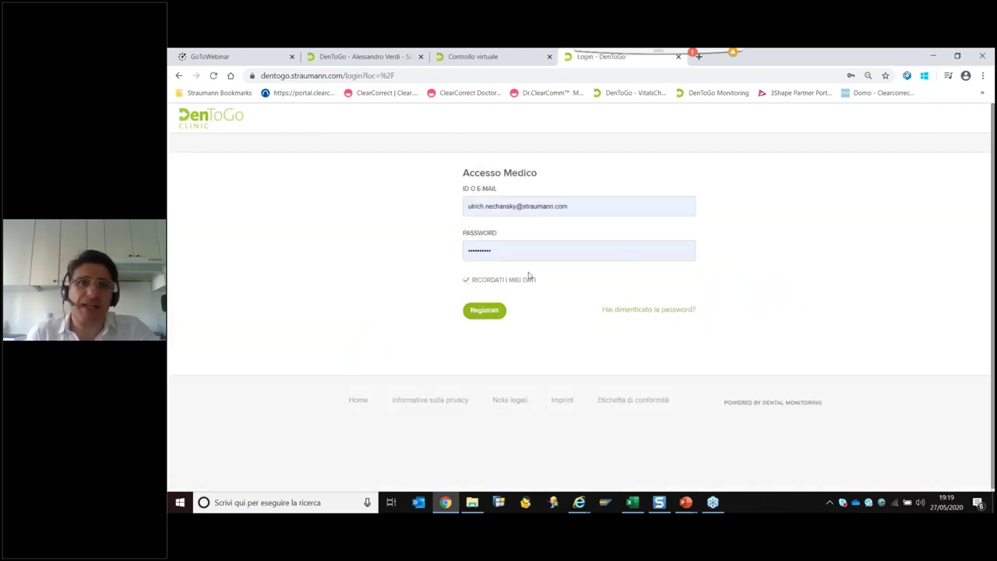
left_click(503, 216)
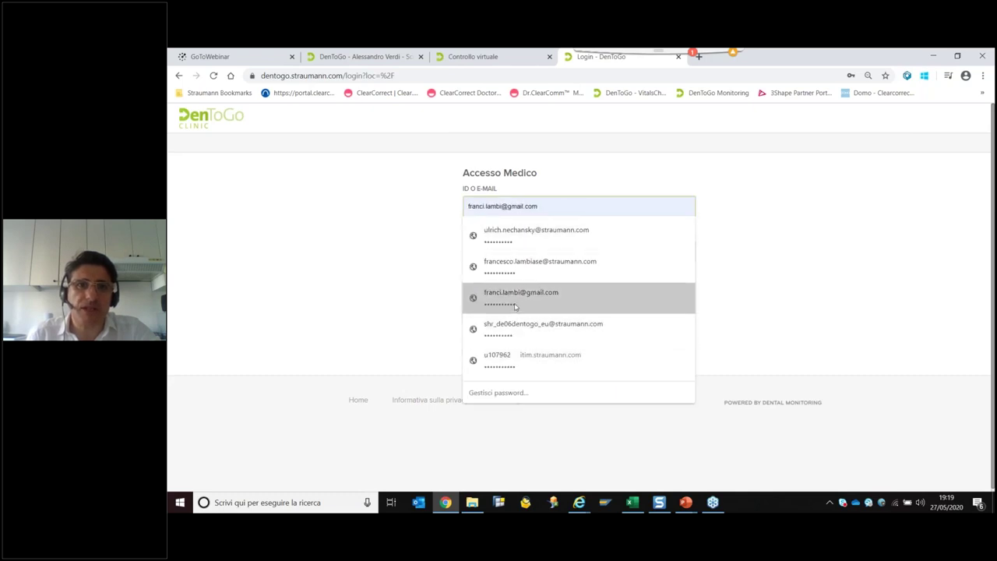
left_click(514, 306)
left_click(480, 313)
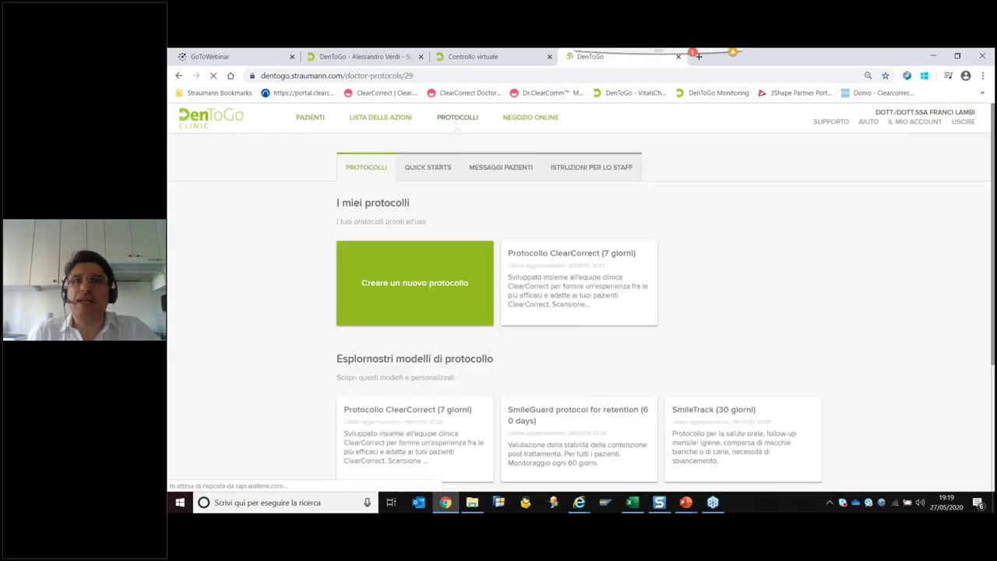
Step: Reload the protocols page listing the ClearCorrect (7 giorni) protocol and template models
scroll(537, 253, "down", 2)
scroll(540, 254, "up", 1)
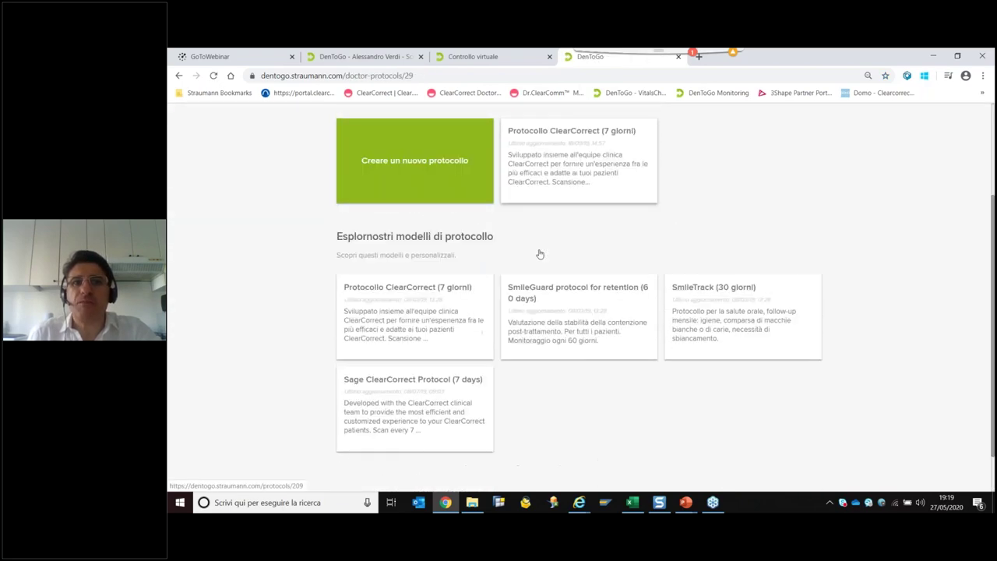
scroll(540, 254, "up", 2)
scroll(540, 254, "down", 1)
scroll(540, 254, "up", 1)
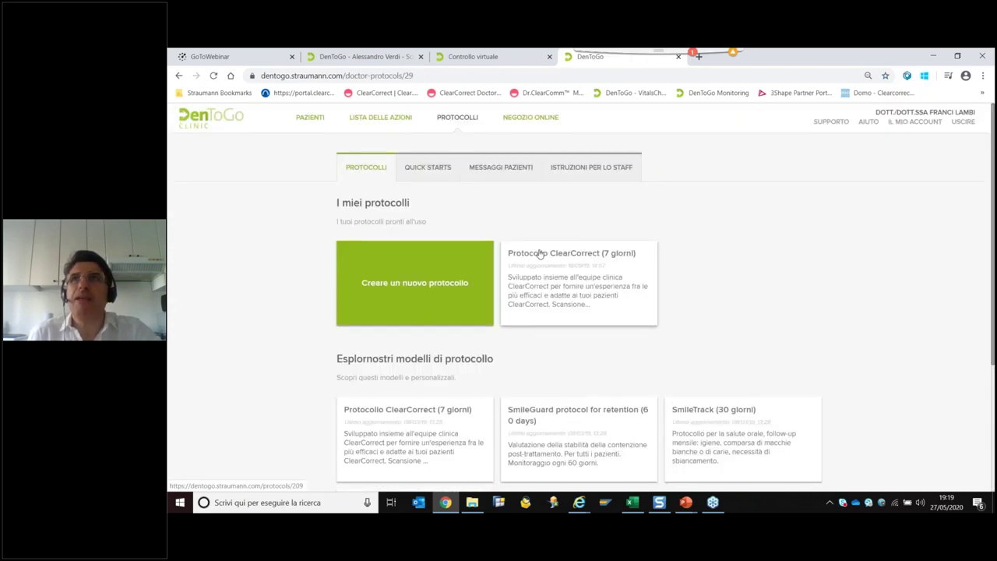
left_click(460, 125)
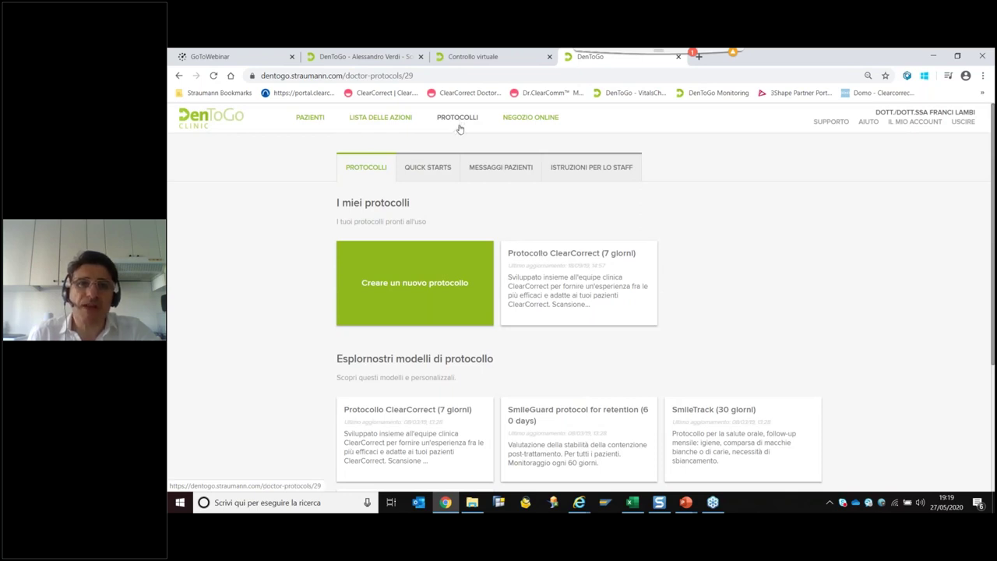
Step: Open the Protocollo ClearCorrect (7 giorni) template and keep Allineatori notifications enabled
left_click(428, 426)
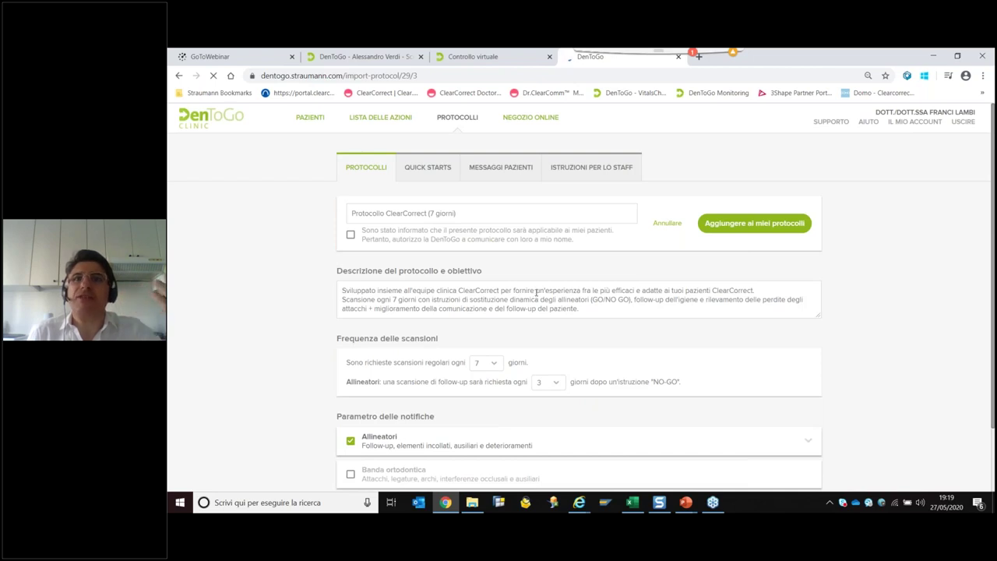
scroll(296, 296, "down", 1)
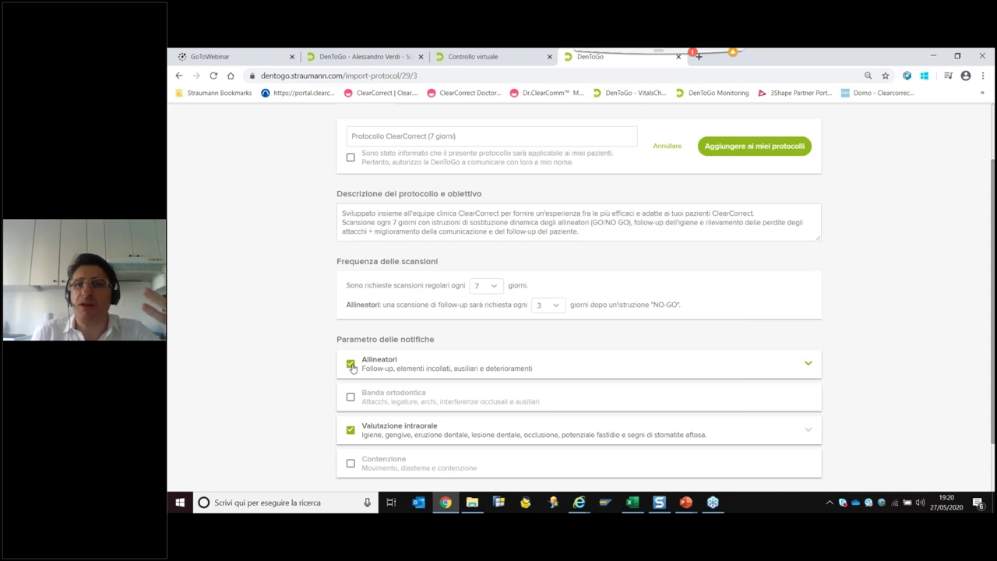
left_click(352, 365)
left_click(350, 364)
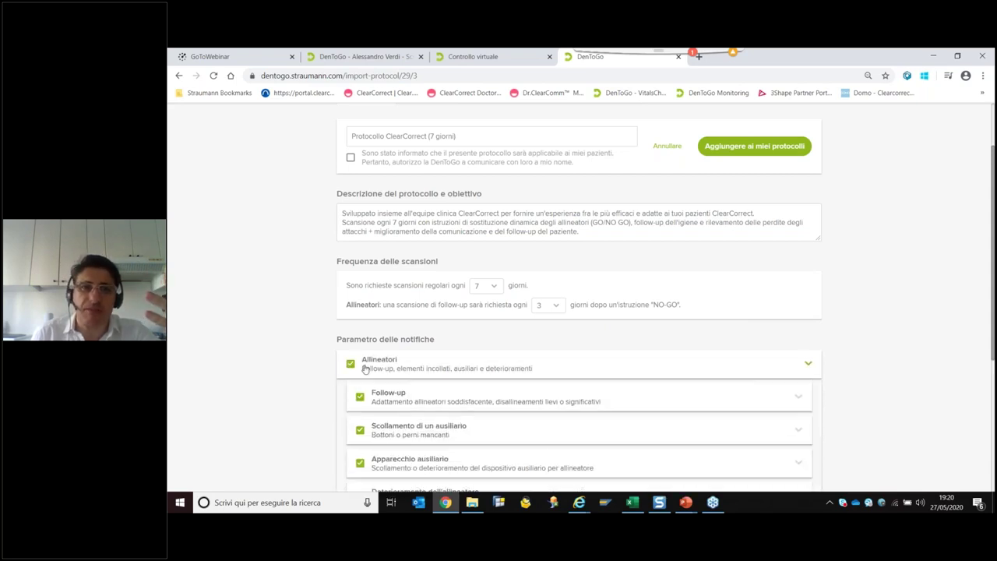
scroll(479, 345, "down", 3)
scroll(400, 217, "up", 1)
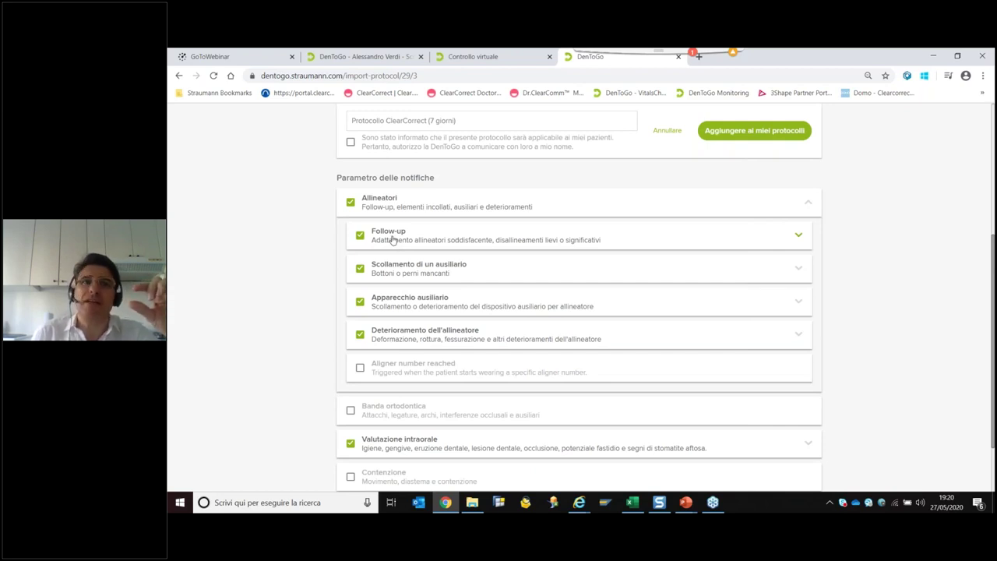
Step: Review the Follow-up and Scollamento di un ausiliario details, then collapse the aligner group
left_click(385, 232)
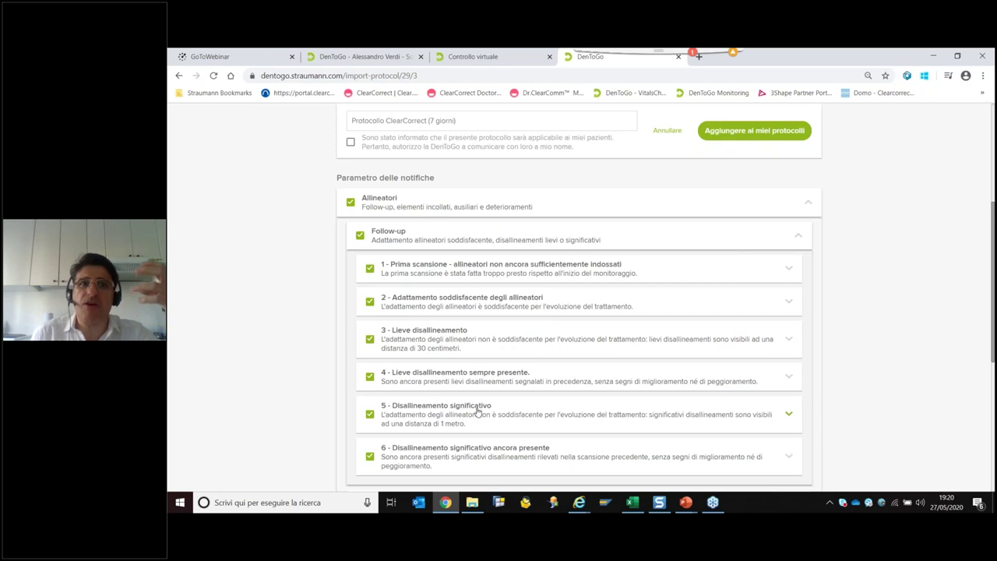
left_click(382, 237)
left_click(396, 274)
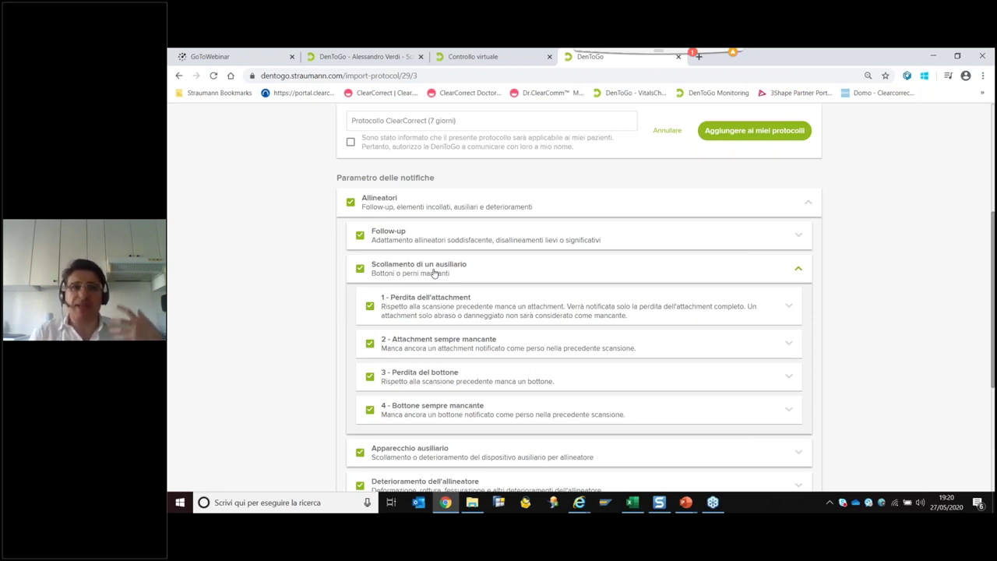
left_click(430, 271)
left_click(400, 205)
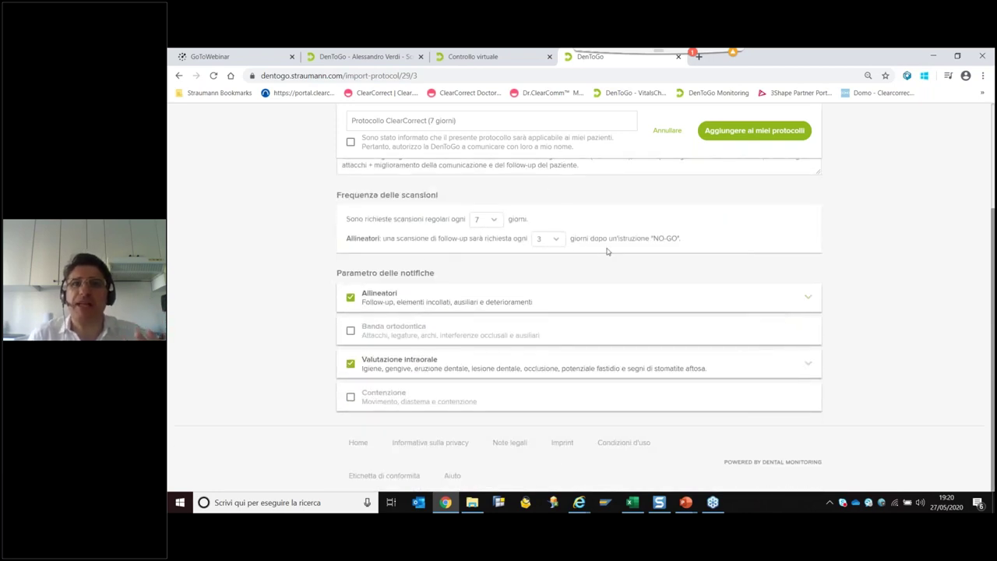
Step: Leave the unsaved protocol import via PAZIENTI, choosing Esci, and open PAZIENTI MONITORATI
scroll(605, 251, "up", 2)
scroll(514, 280, "down", 2)
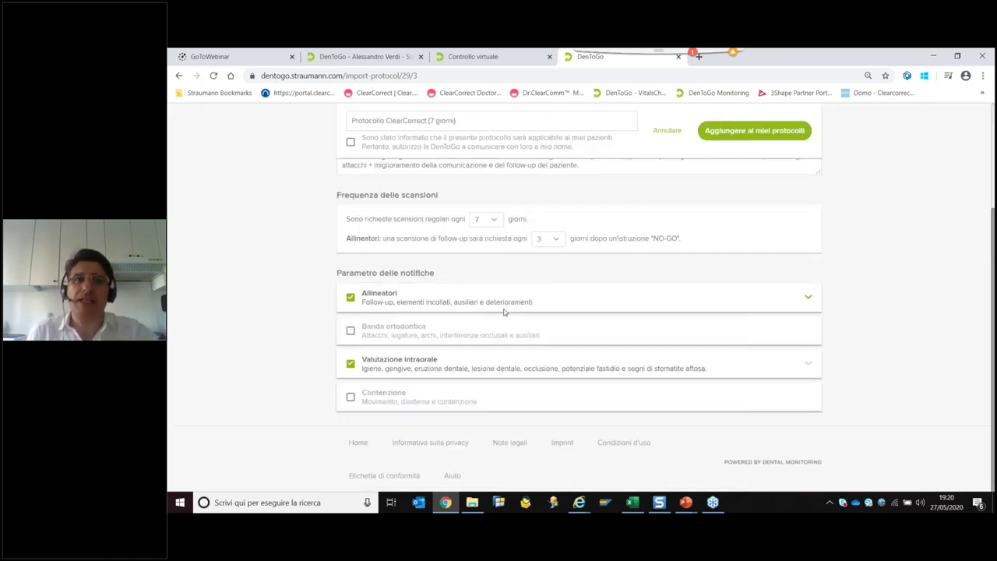
scroll(507, 287, "up", 1)
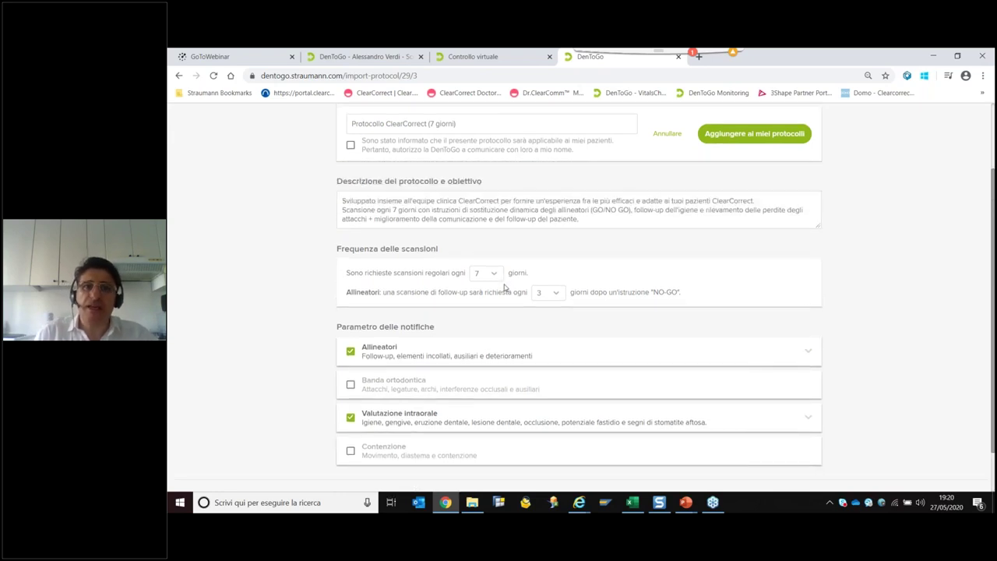
scroll(474, 327, "up", 1)
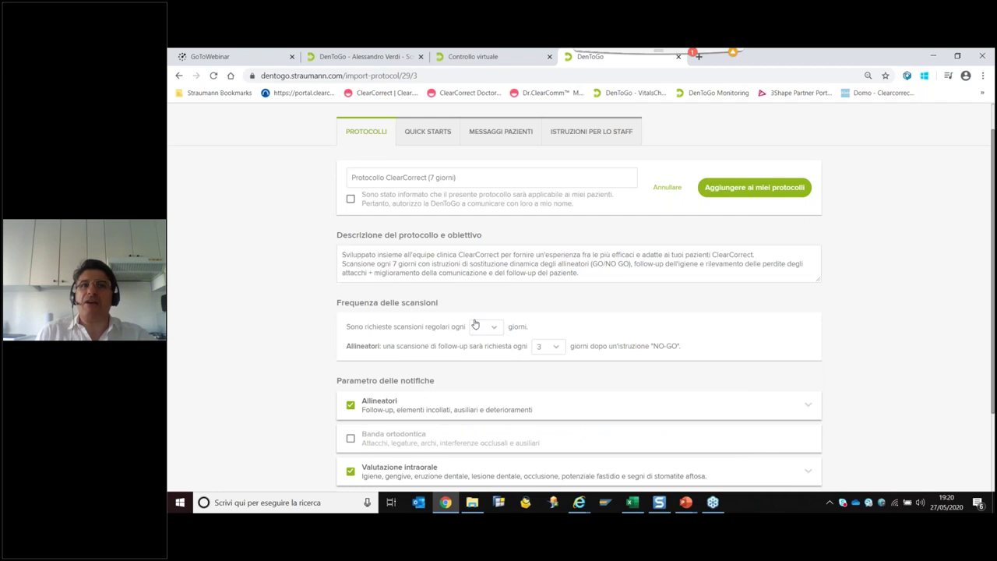
scroll(473, 325, "up", 1)
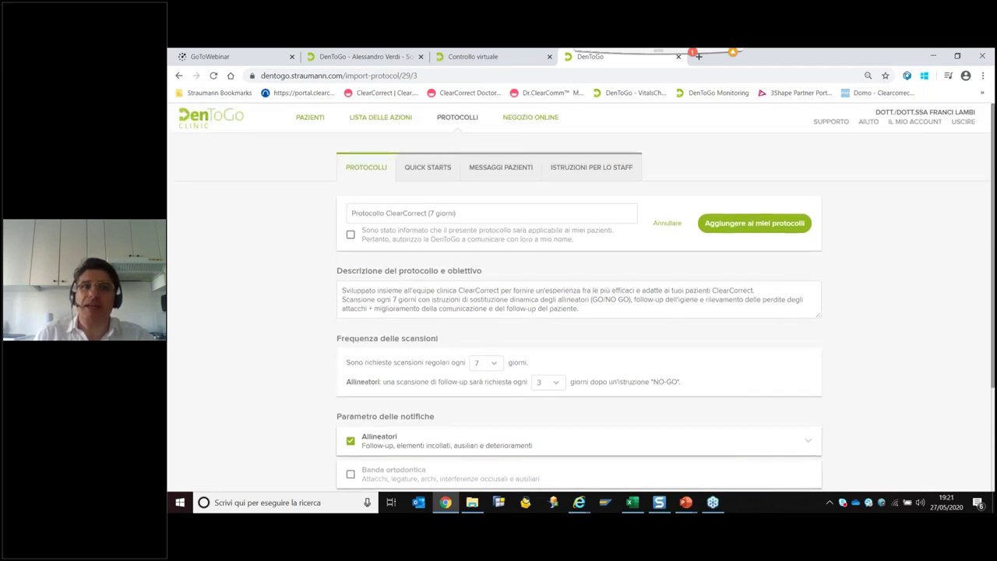
left_click(309, 118)
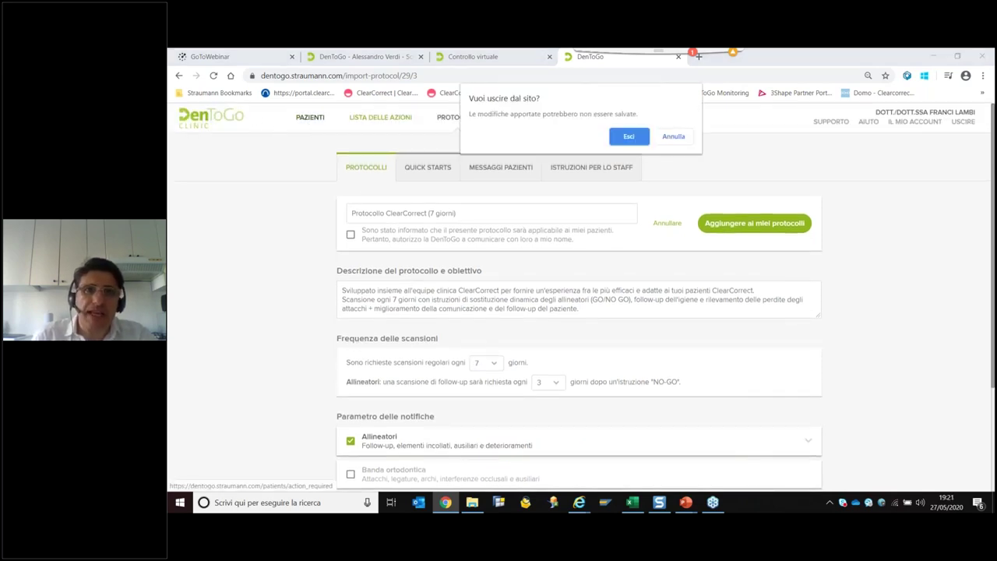
left_click(668, 138)
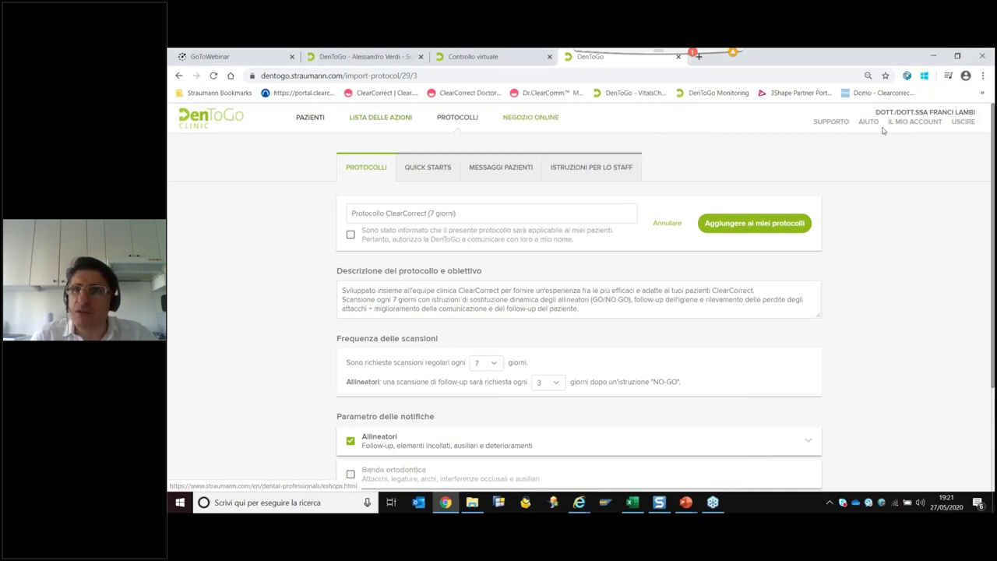
left_click(315, 120)
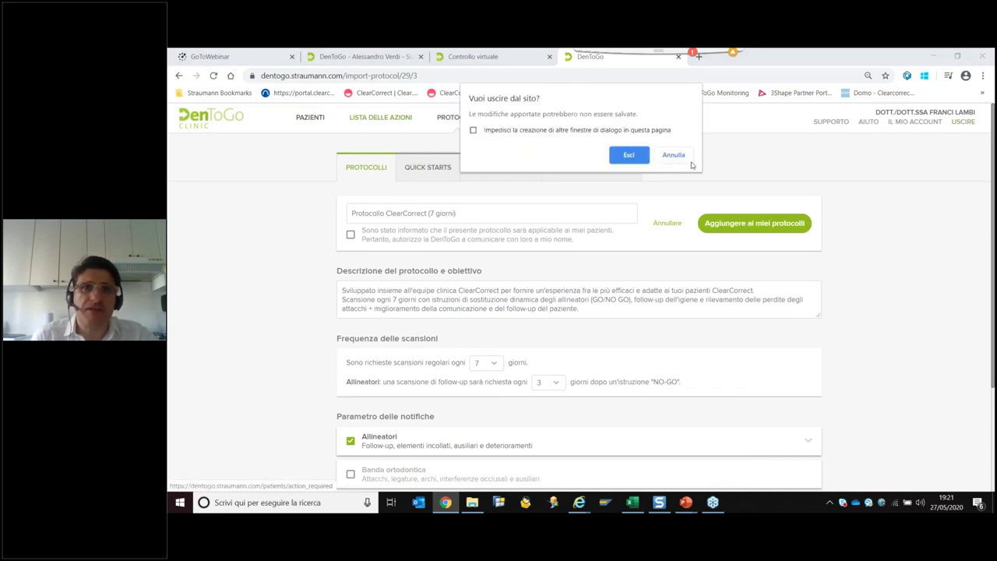
left_click(626, 161)
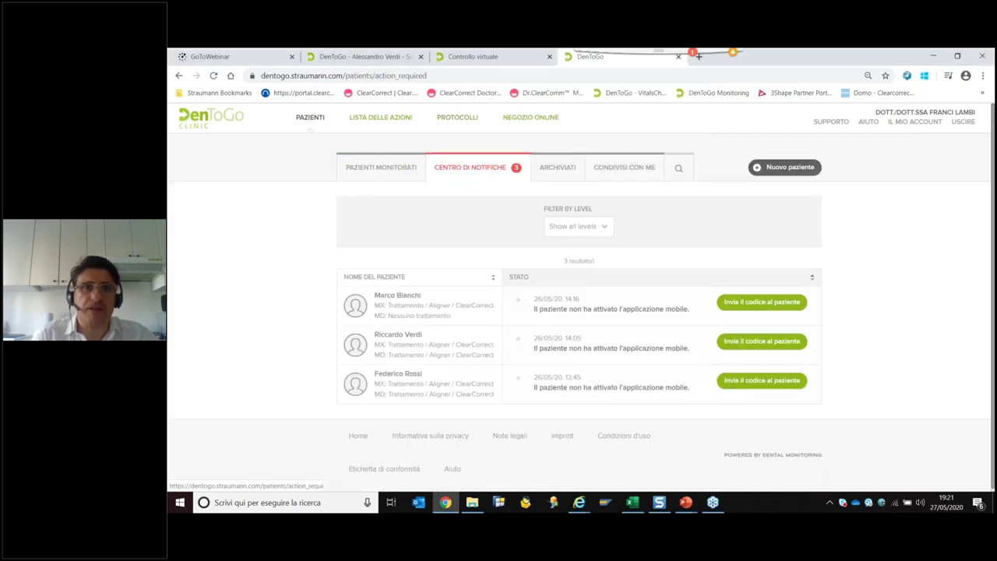
left_click(384, 170)
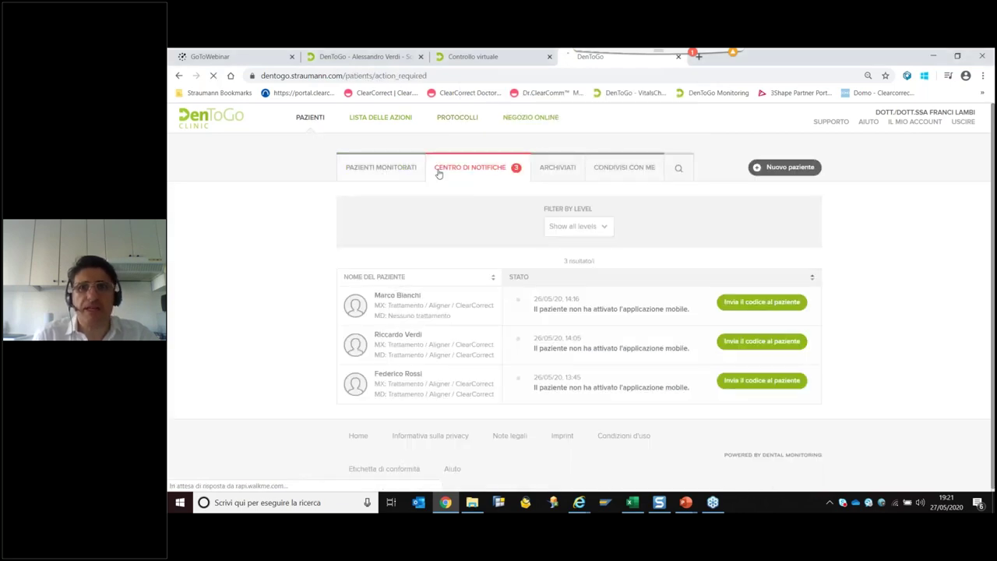
Step: Start a new patient and enter the patient's first name and surname
left_click(788, 168)
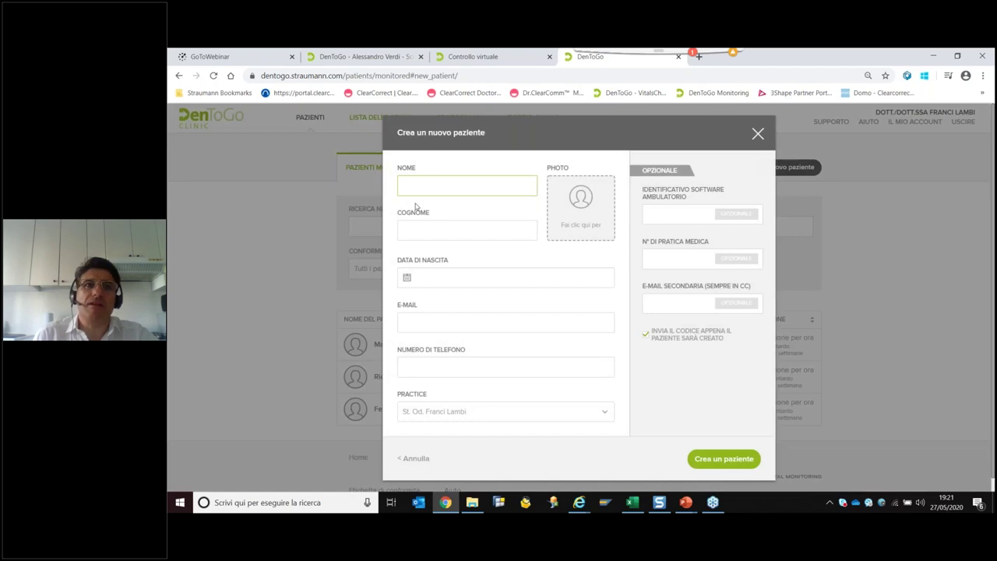
type("Alessancdro")
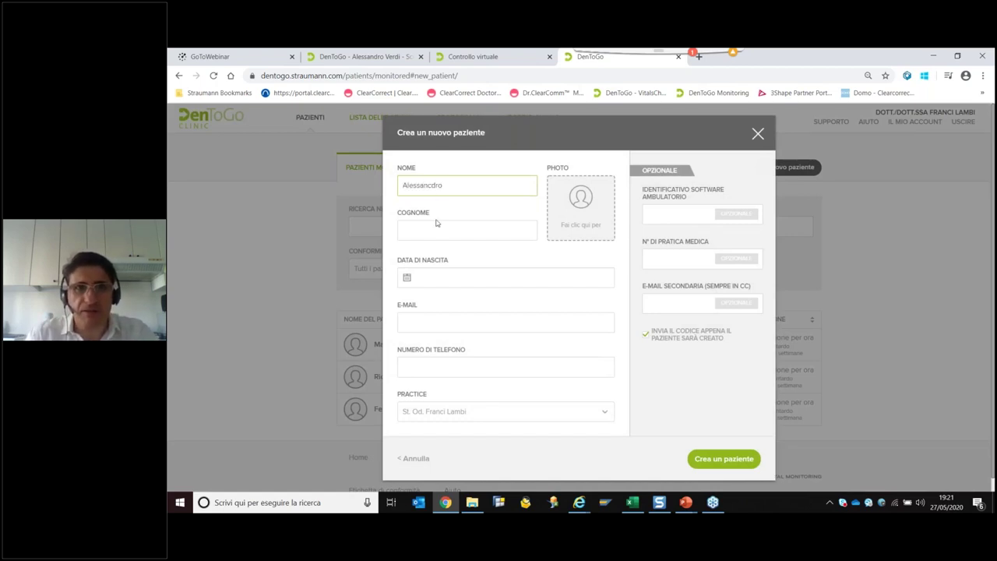
key("BackSpace")
key("BackSpace")
key("BackSpace")
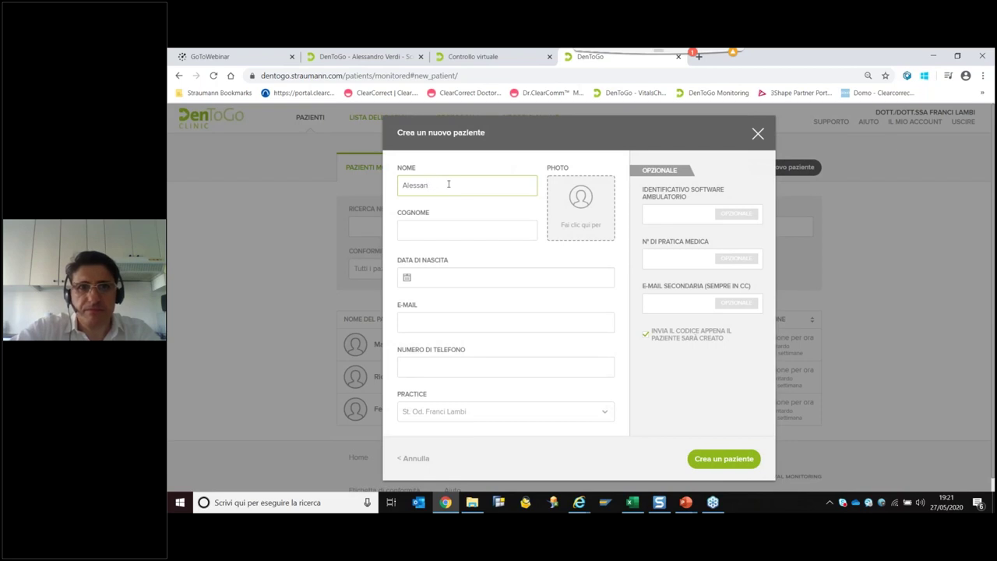
key("Tab")
type("Ve")
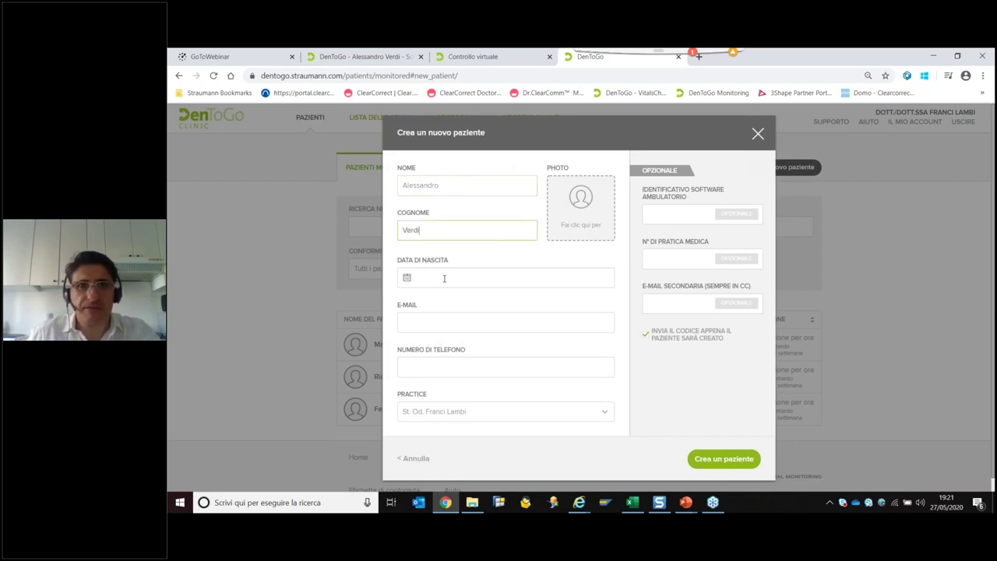
left_click(444, 278)
left_click(471, 300)
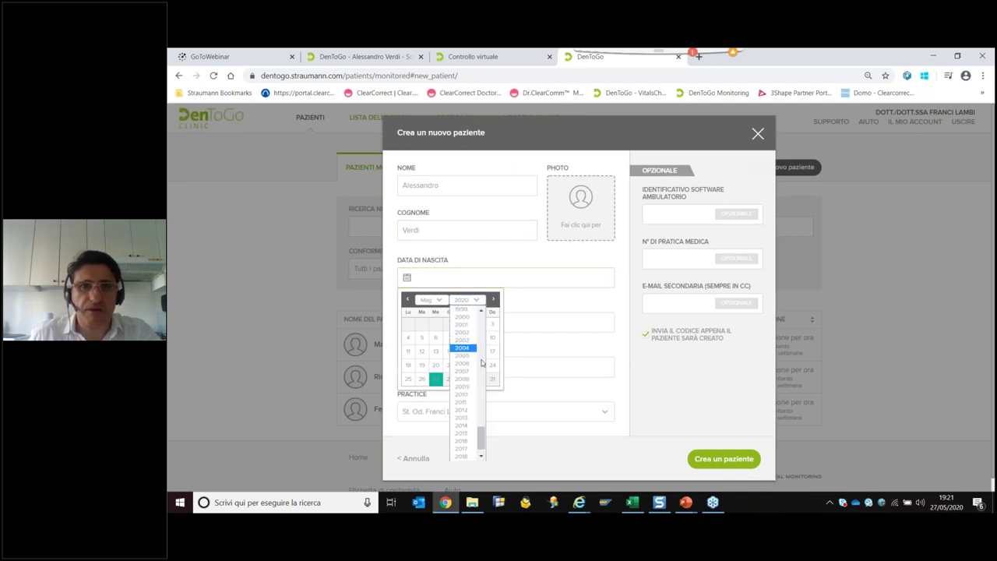
scroll(467, 367, "up", 15)
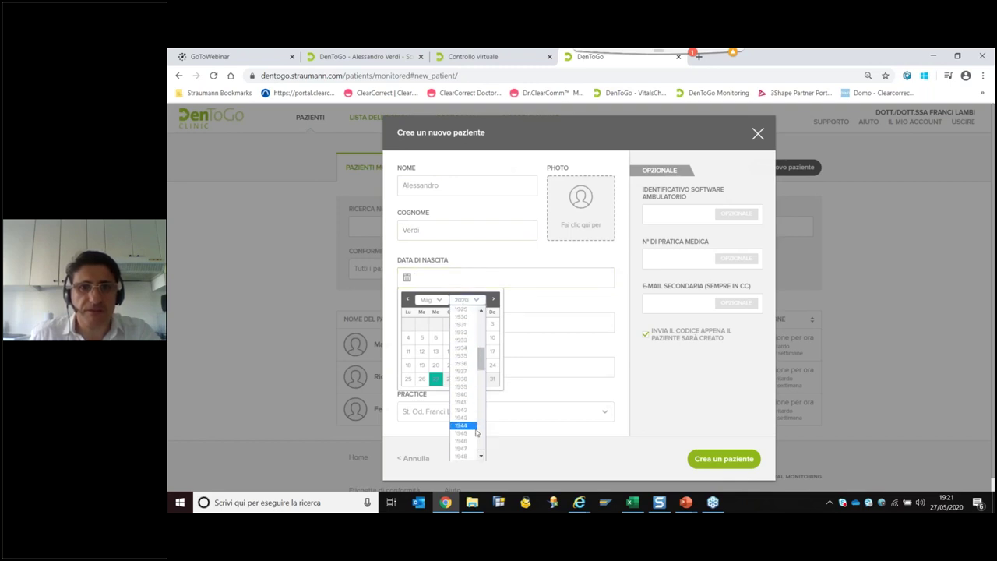
scroll(470, 421, "down", 2)
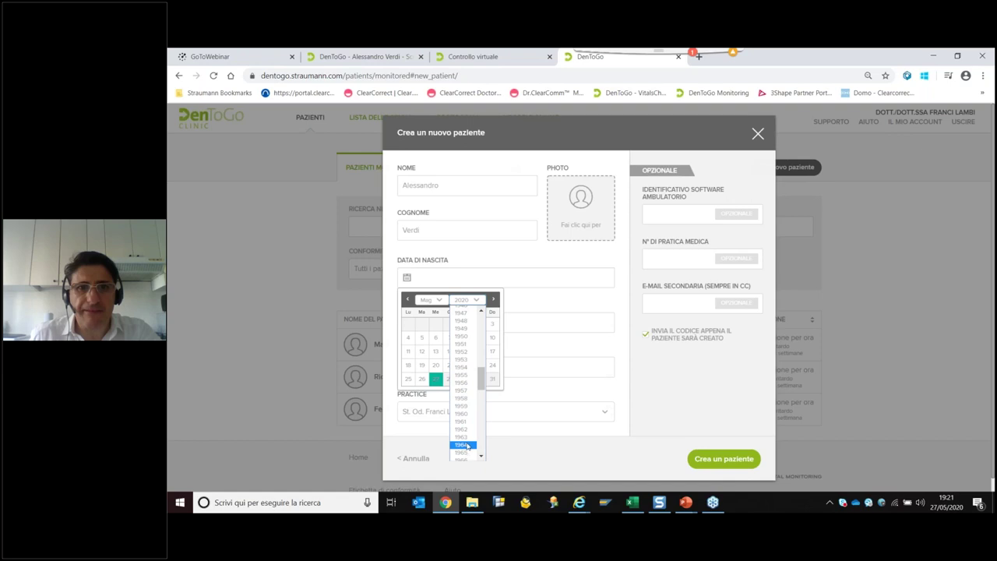
left_click(467, 444)
left_click(434, 300)
left_click(427, 318)
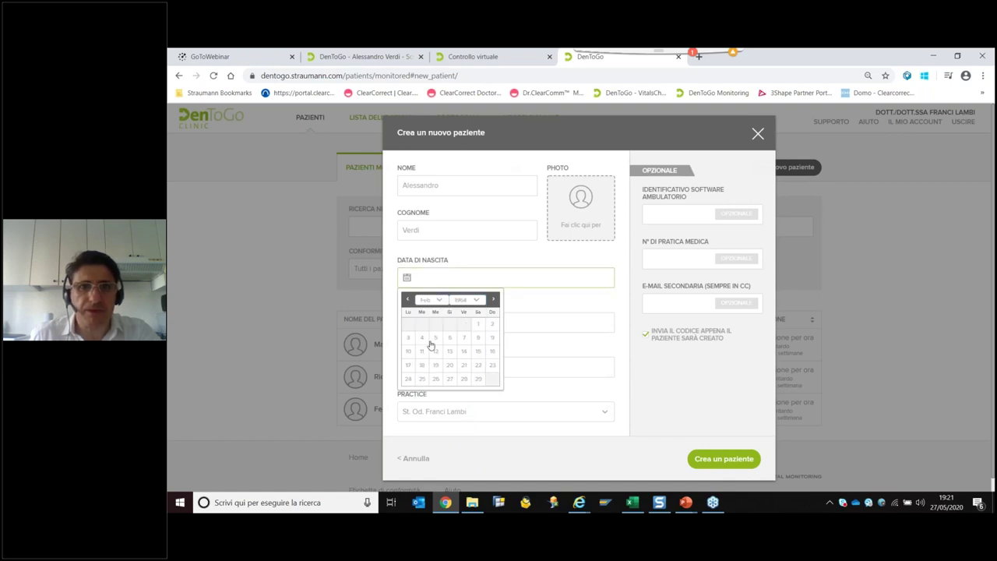
left_click(434, 339)
Step: Fill in the patient's e-mail, phone number and secondary e-mail
left_click(423, 322)
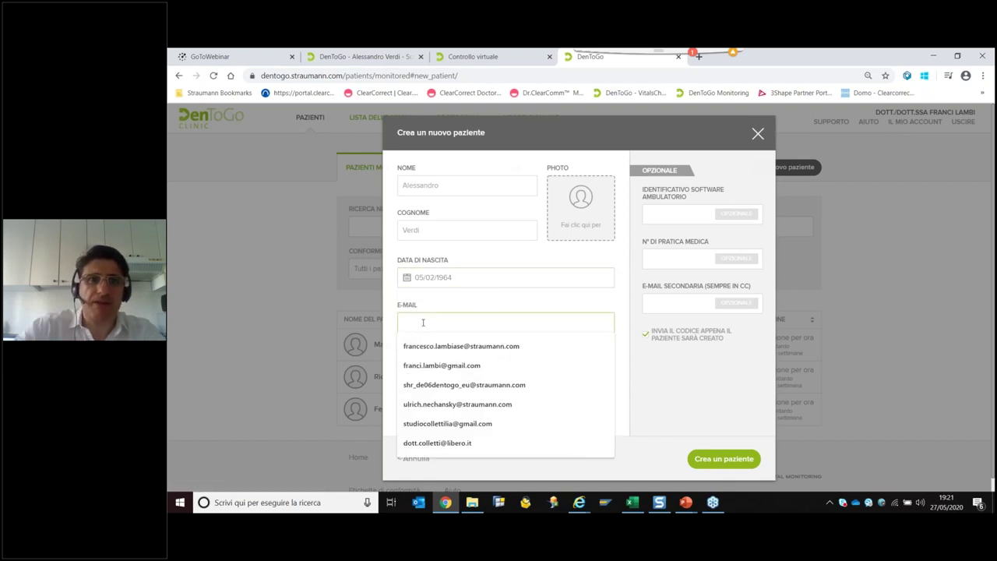
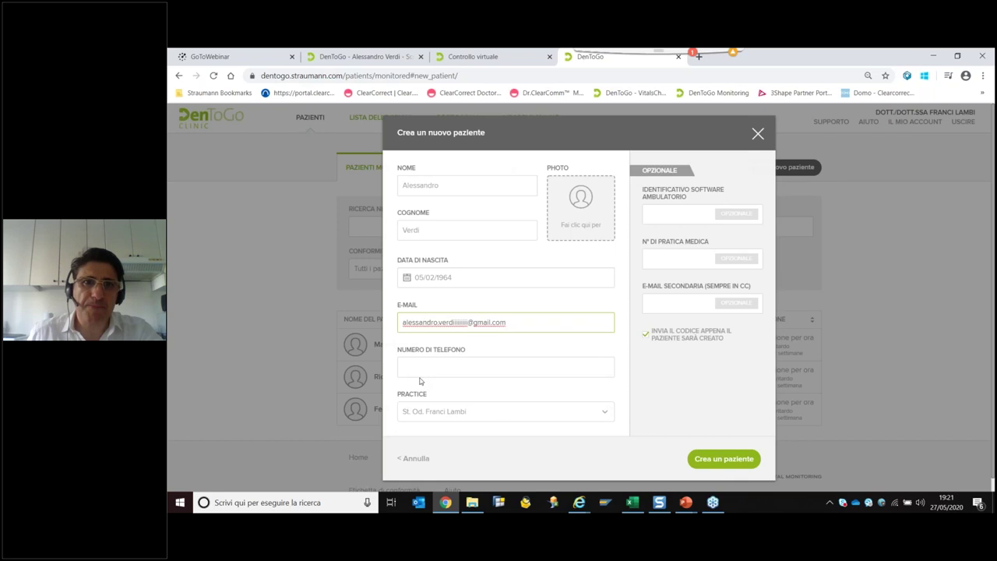
left_click(421, 367)
left_click(428, 392)
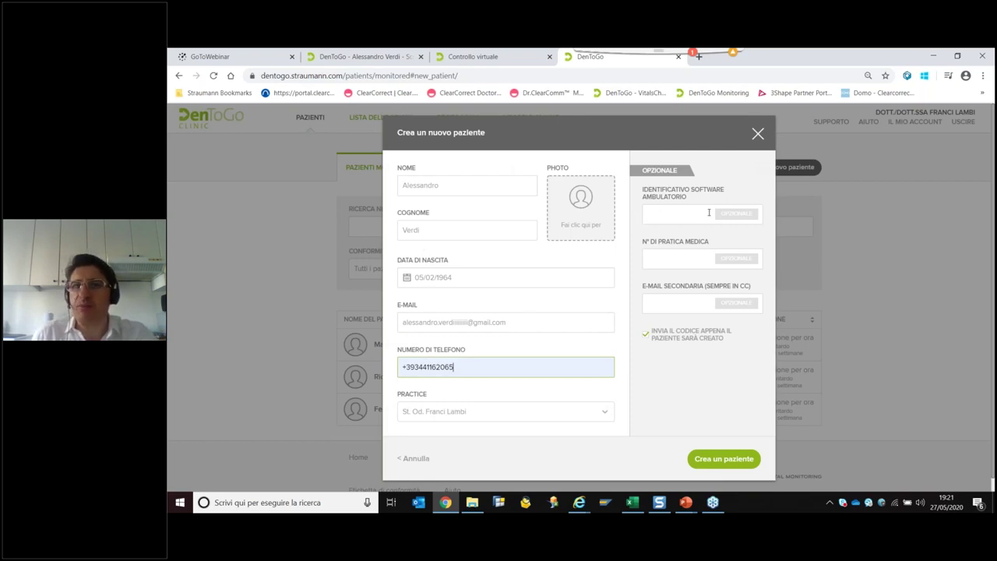
left_click(677, 303)
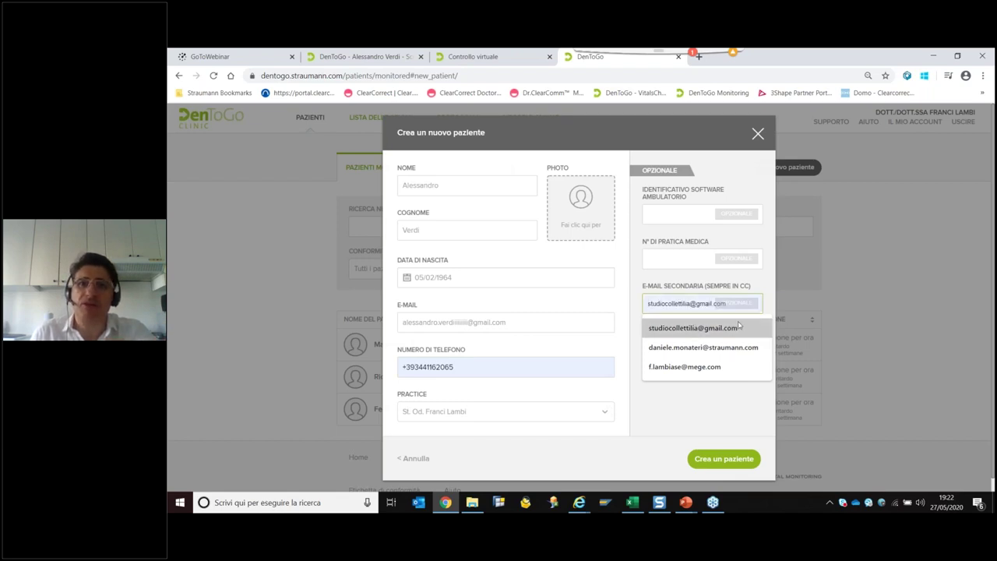
left_click(689, 371)
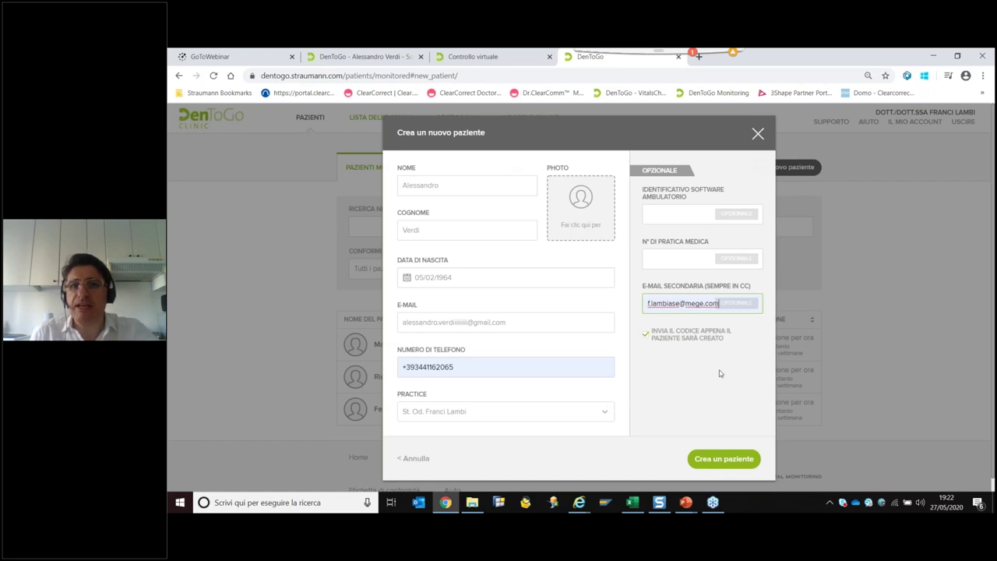
Step: Untick Invia il codice, create the patient, and dismiss the confirmation
left_click(645, 339)
left_click(718, 460)
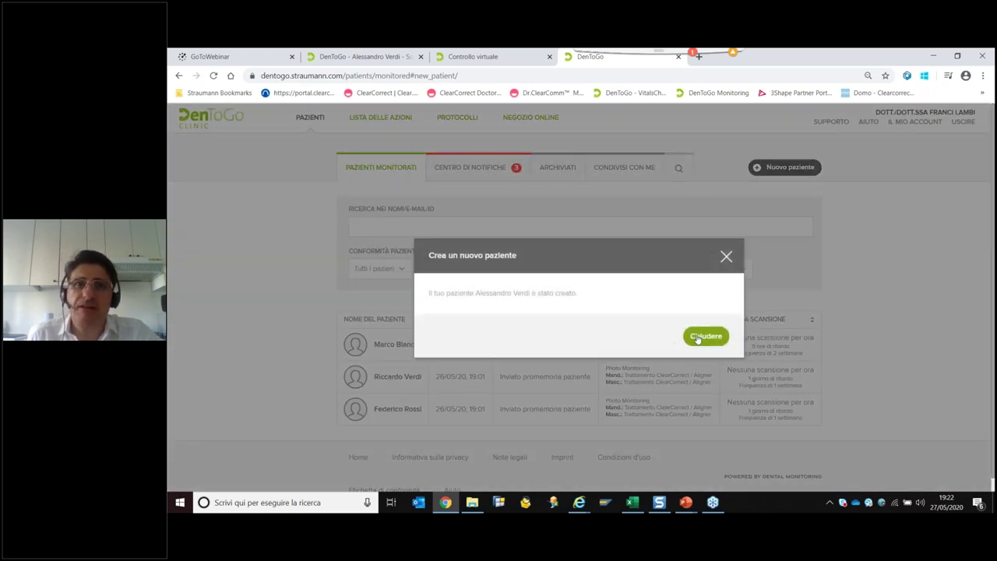
left_click(703, 336)
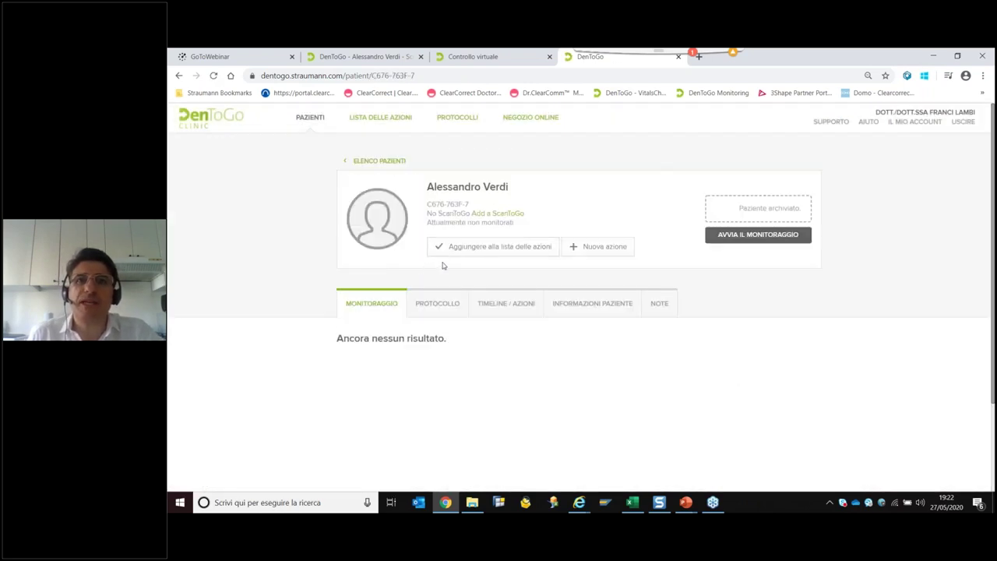
Step: Start monitoring from the new patient's page to show Photo Monitoring Light, Photo Monitoring, SmileGuard and 3D Monitoring
left_click(765, 236)
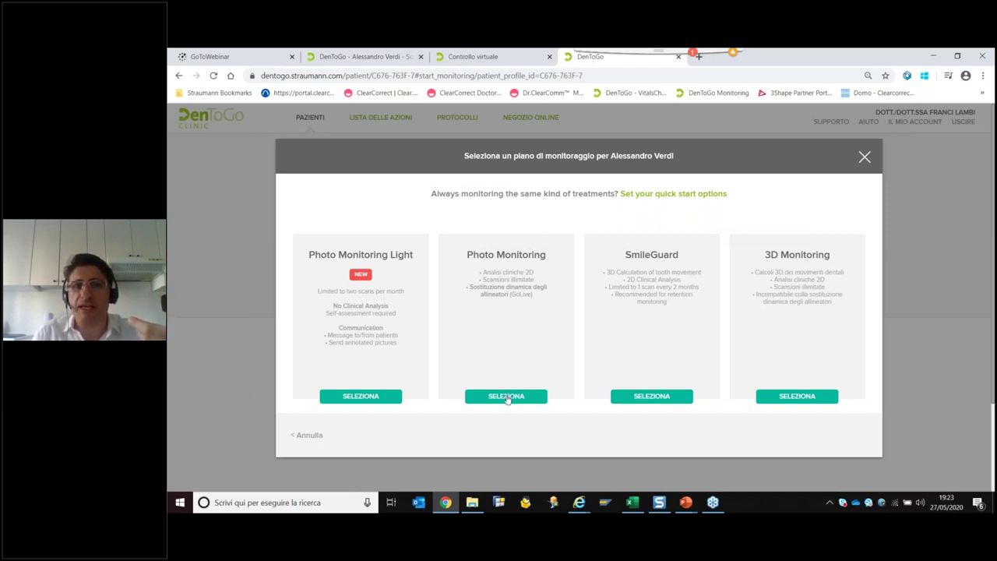
Step: Choose Photo Monitoring: upper arch Trattamento with ClearCorrect aligners, lower arch Nessuno trattamento
left_click(506, 396)
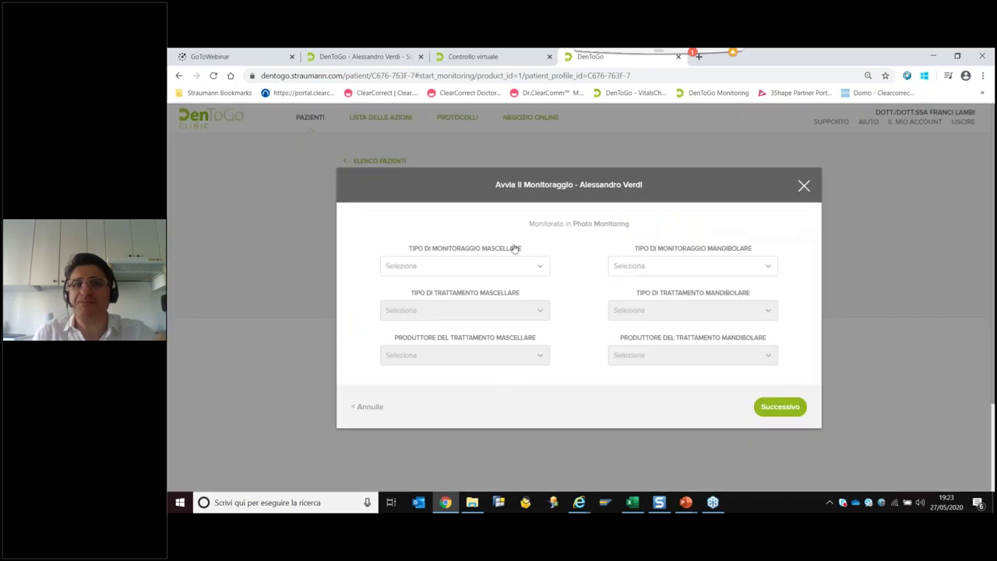
left_click(537, 267)
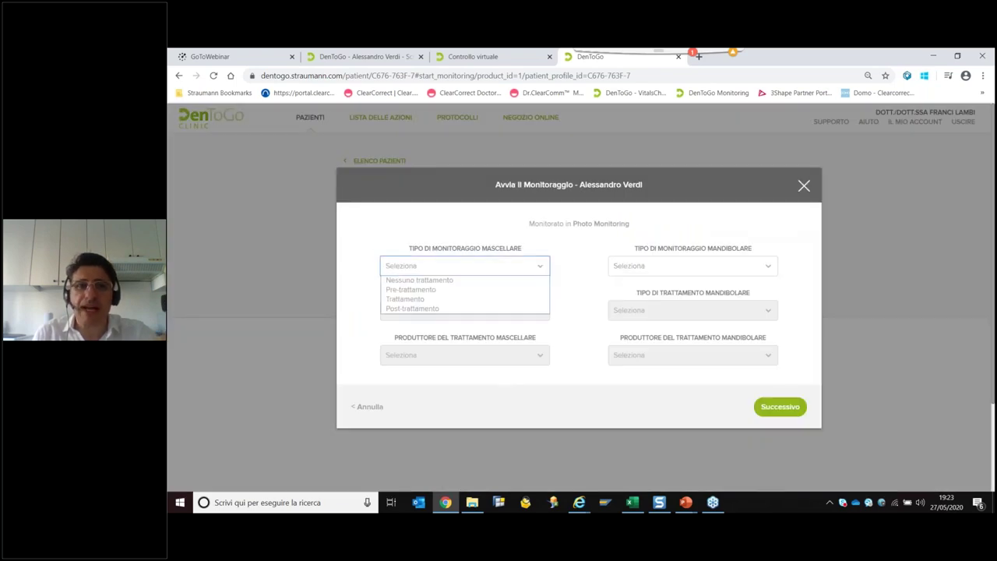
left_click(448, 300)
left_click(441, 311)
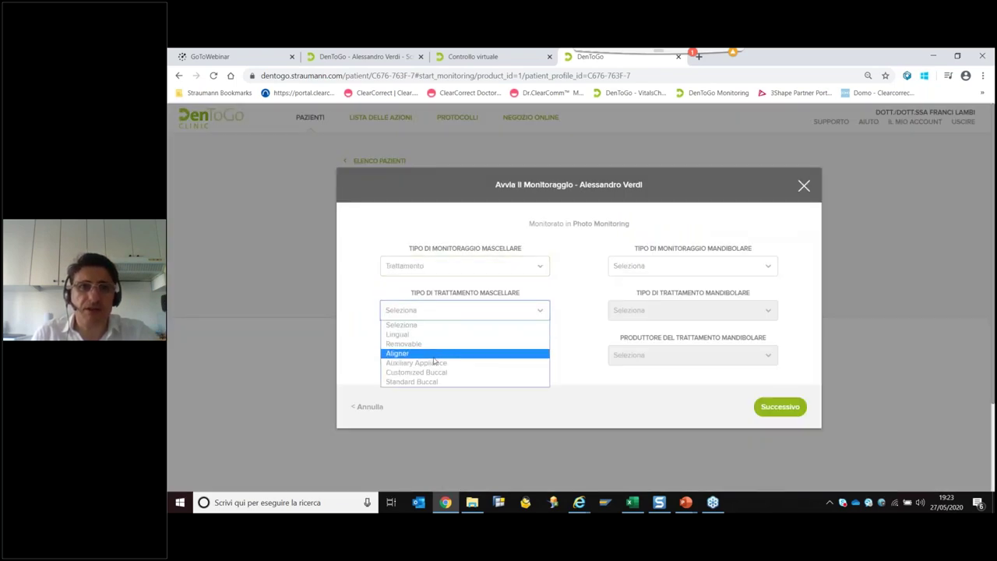
left_click(432, 354)
left_click(430, 359)
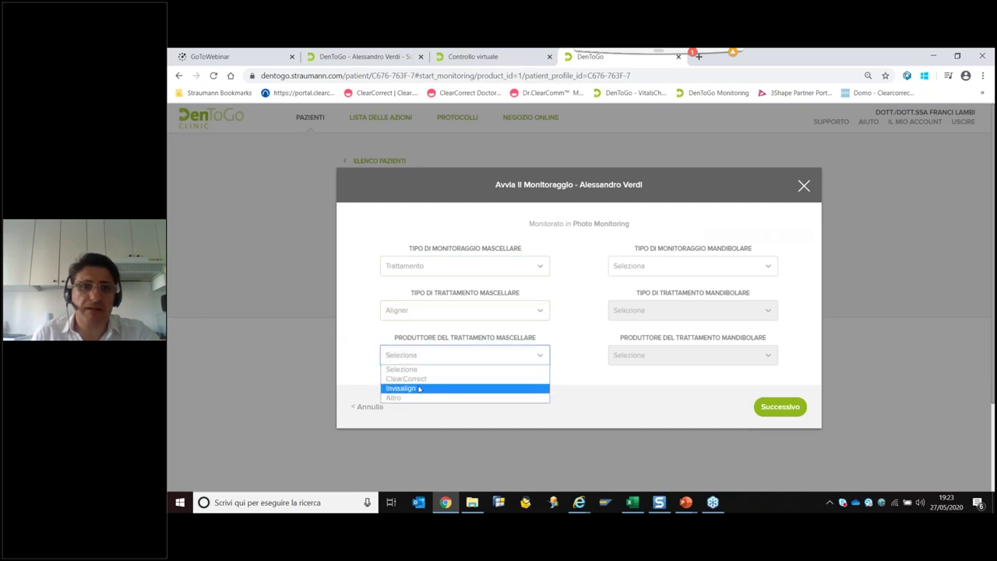
left_click(420, 382)
left_click(681, 267)
left_click(678, 282)
Step: Pick the 7-day ClearCorrect protocol and start the monitoring with Verifica & inizia
left_click(779, 406)
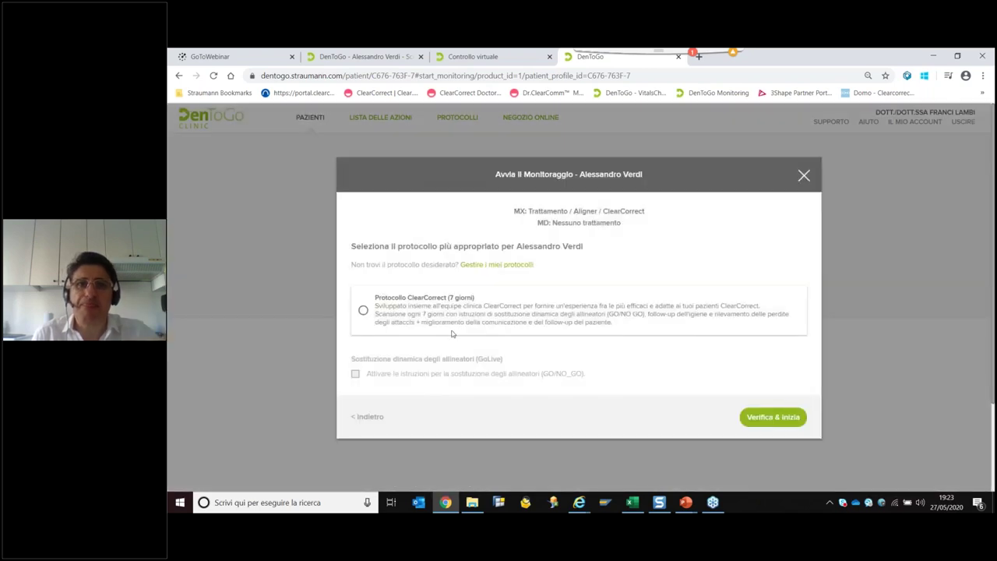
left_click(363, 310)
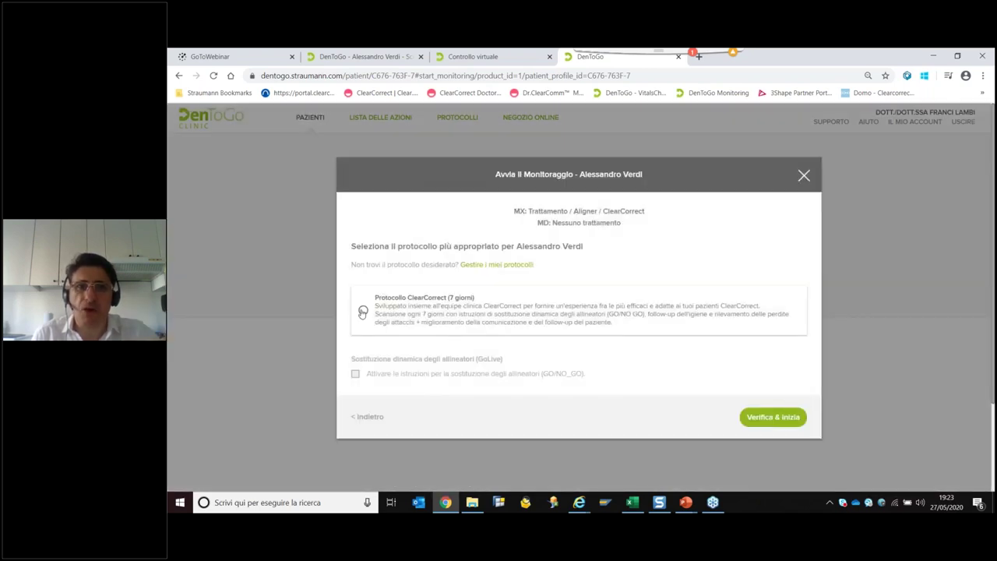
left_click(767, 420)
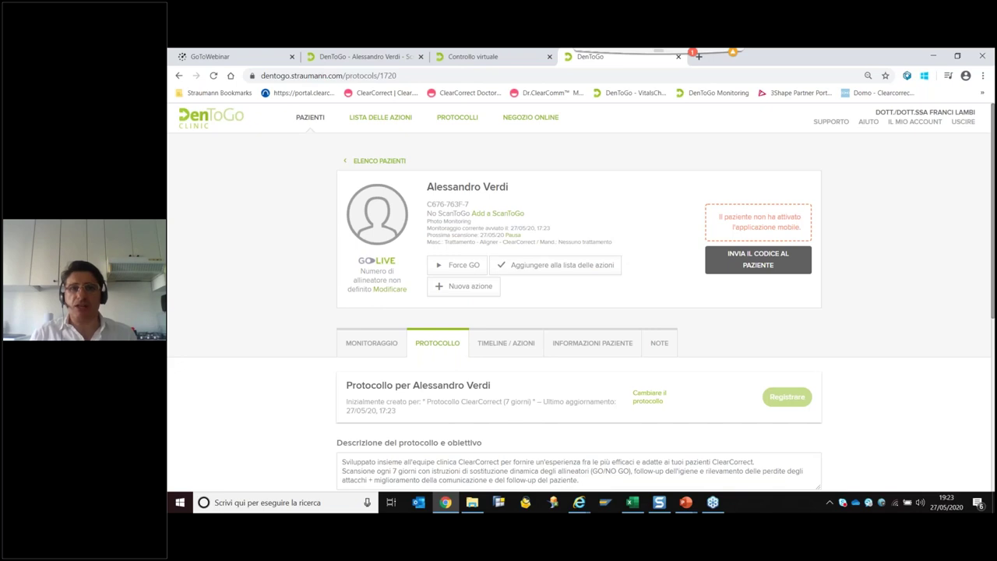
Step: Scroll through the patient's TIMELINE / AZIONI actions timeline
left_click(499, 346)
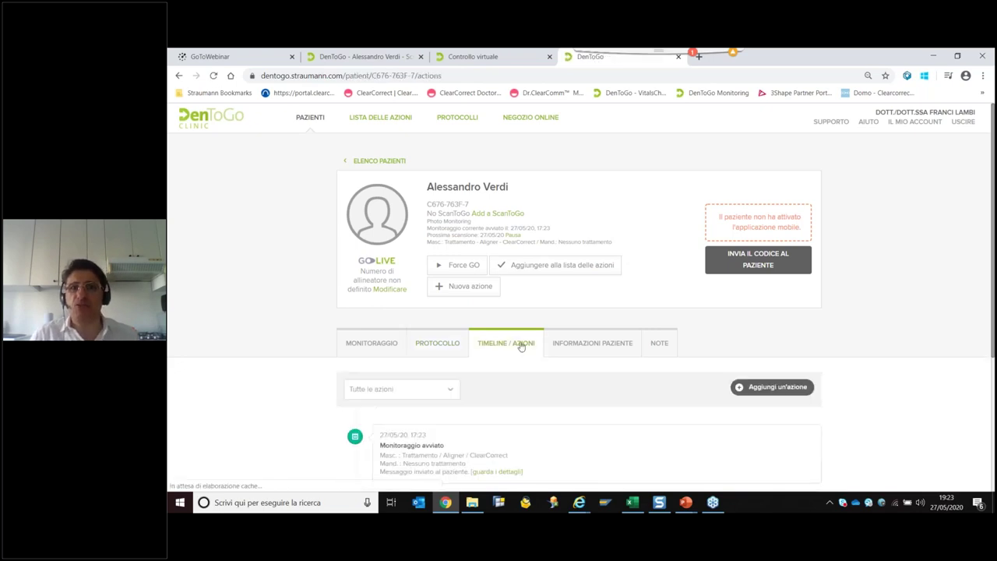
scroll(814, 351, "down", 2)
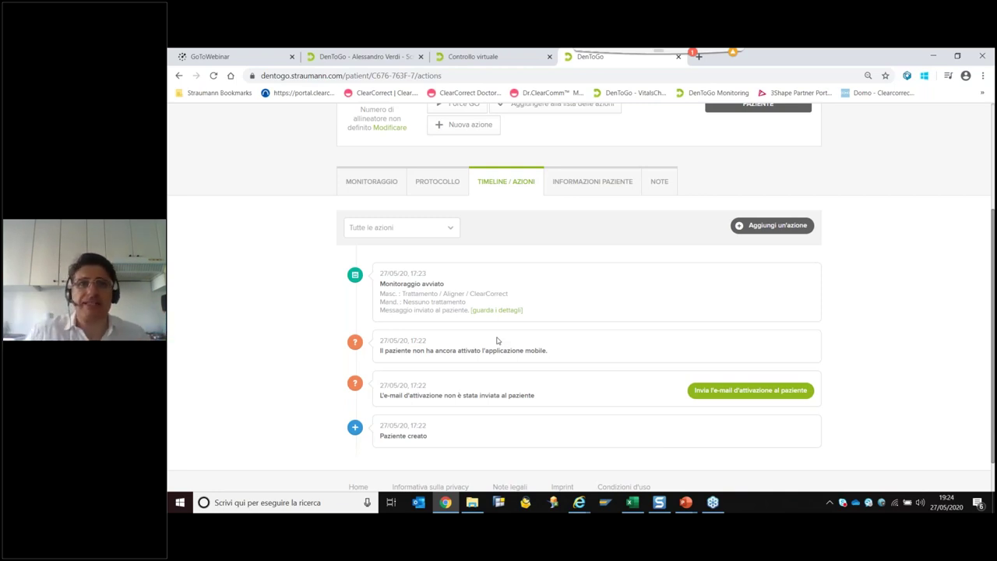
scroll(506, 338, "up", 2)
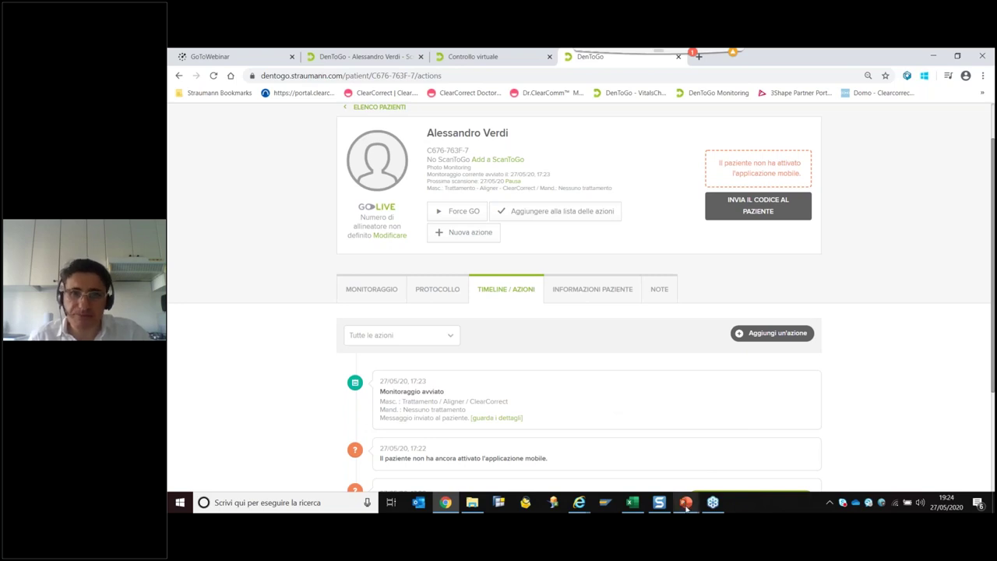
Step: Return to the PowerPoint slideshow and advance to the Vantaggi slide
mouse_move(686, 504)
left_click(732, 461)
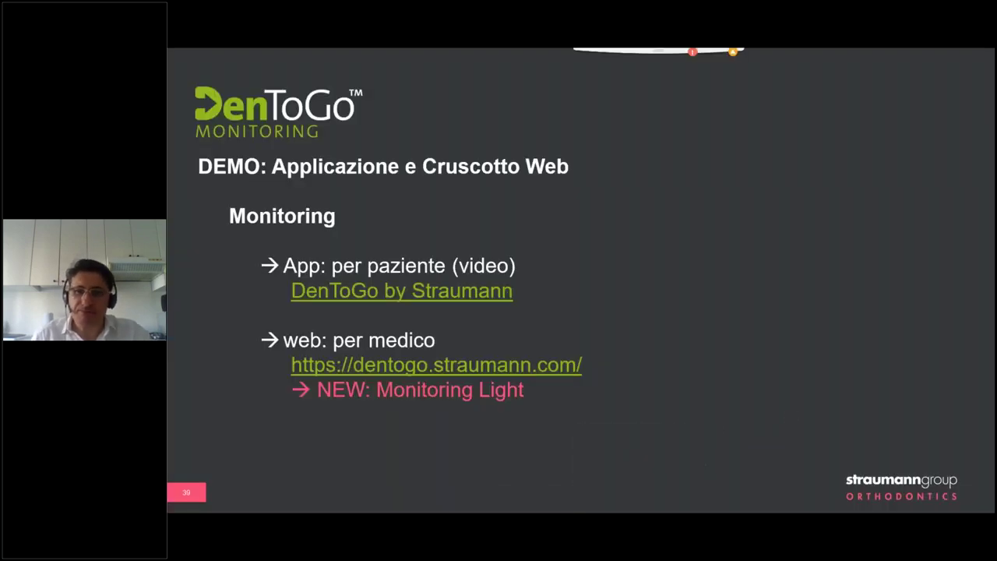
key("Right")
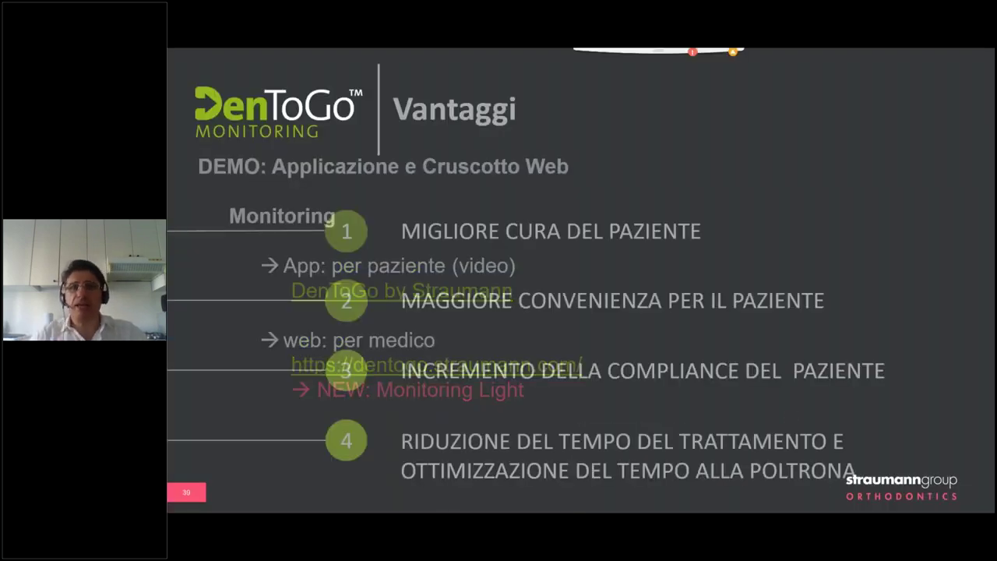
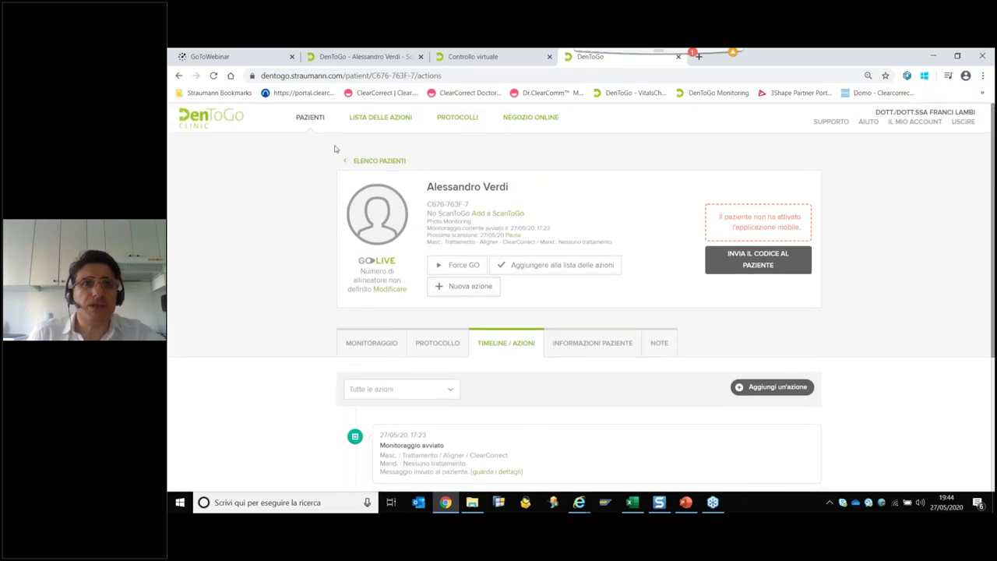
Step: Start a new action for the patient, then cancel without choosing one
scroll(581, 296, "down", 1)
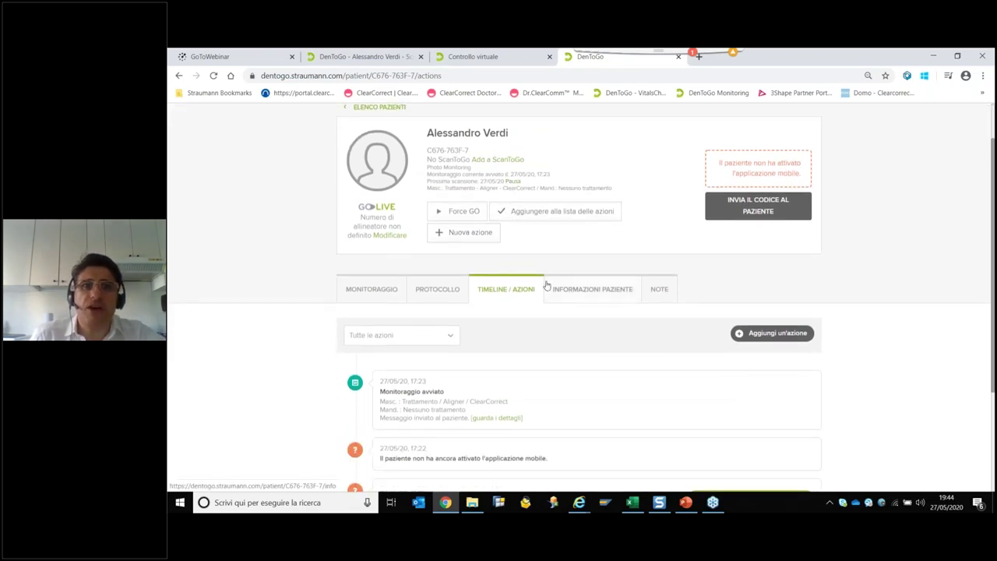
left_click(465, 233)
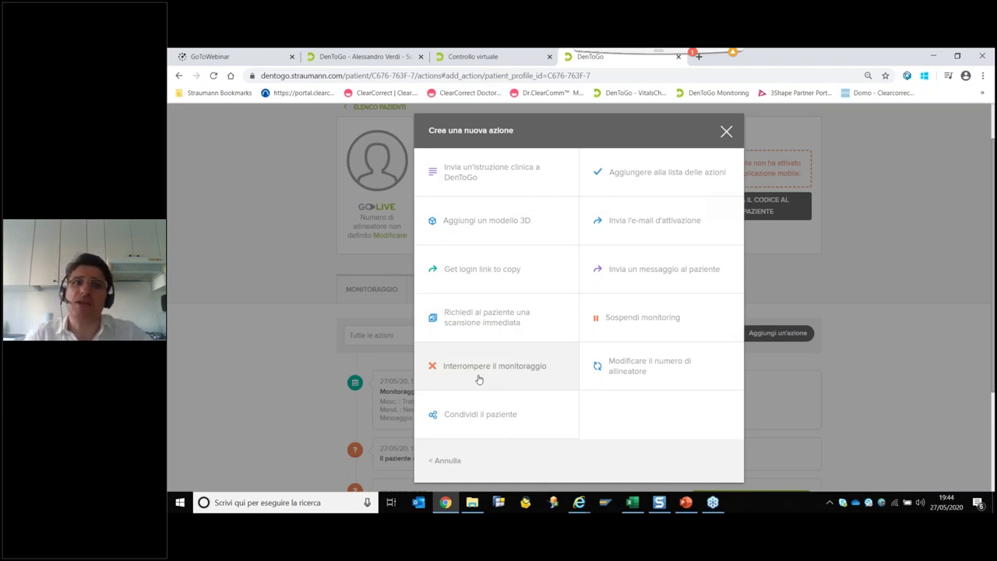
left_click(725, 131)
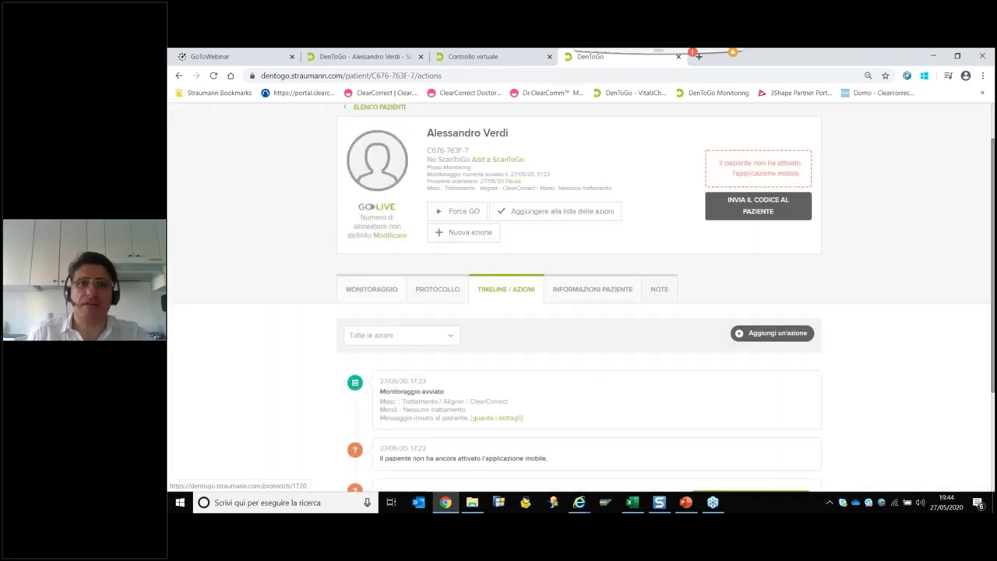
Step: View the patient's MONITORAGGIO results, then log out of the clinic doctor account
scroll(460, 341, "down", 3)
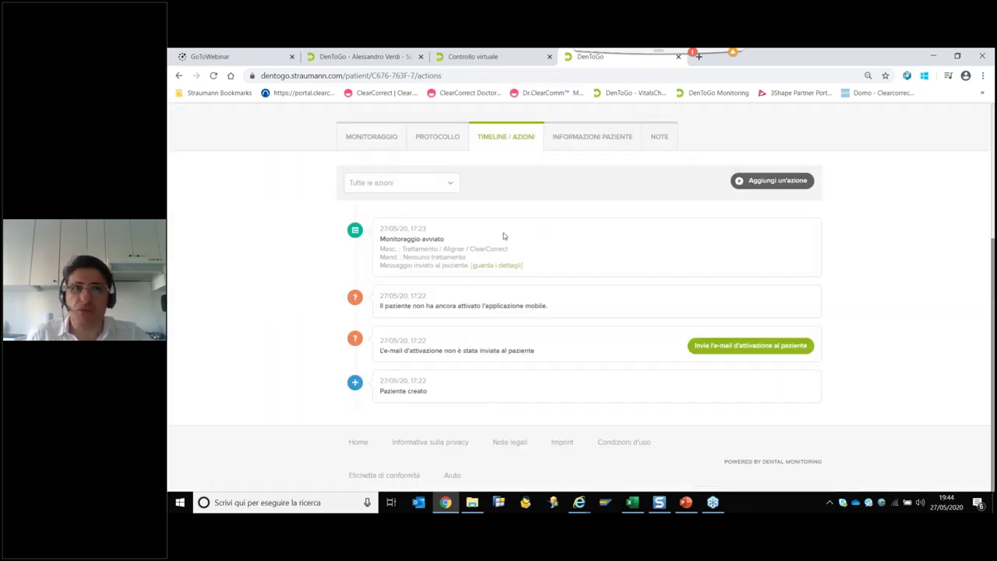
left_click(367, 140)
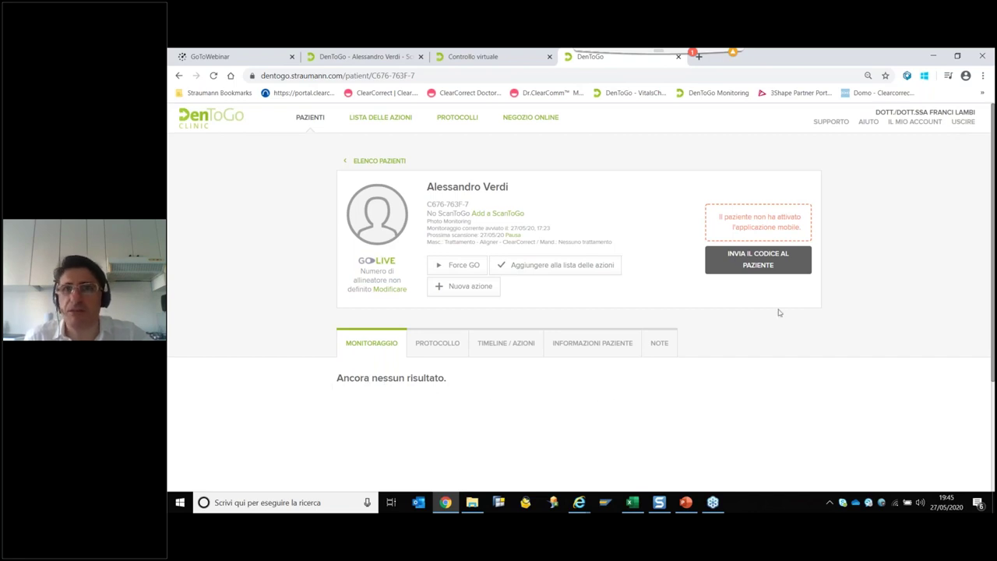
left_click(963, 122)
Step: Sign in with the other doctor's saved login credentials
left_click(589, 210)
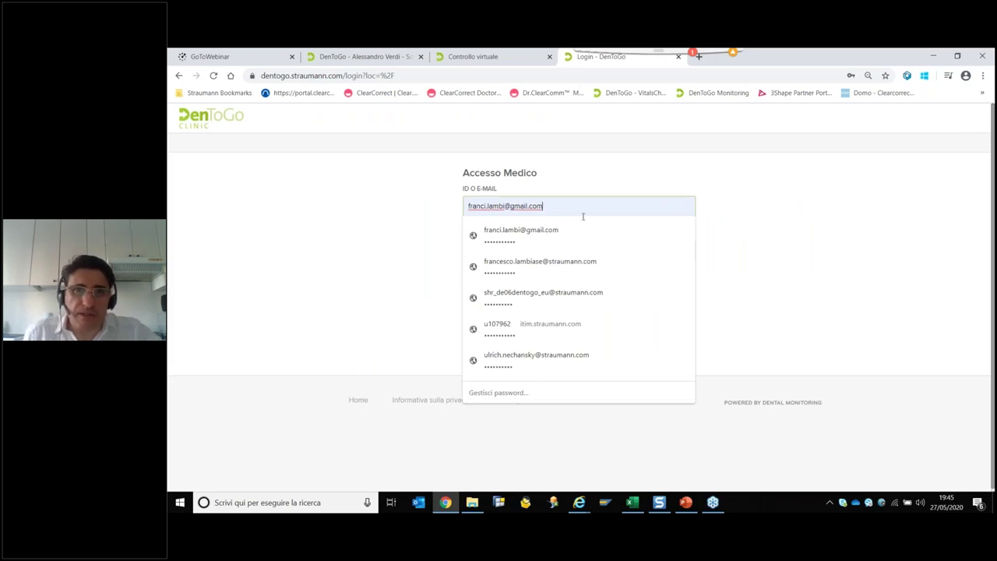
left_click(556, 367)
left_click(482, 311)
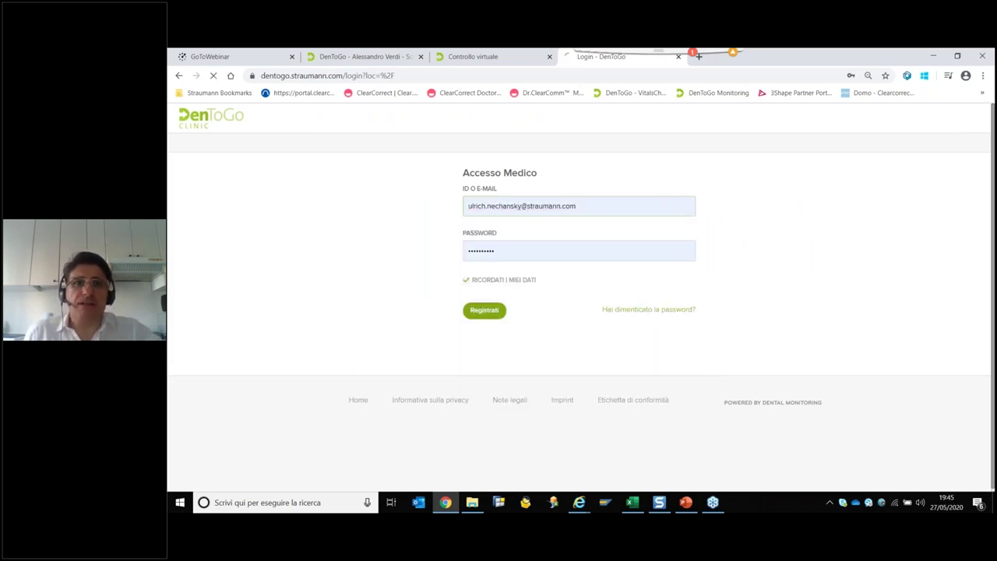
Step: Browse Not Monitored and Notification Center, send an activation e-mail, then open the last monitored patient
left_click(392, 170)
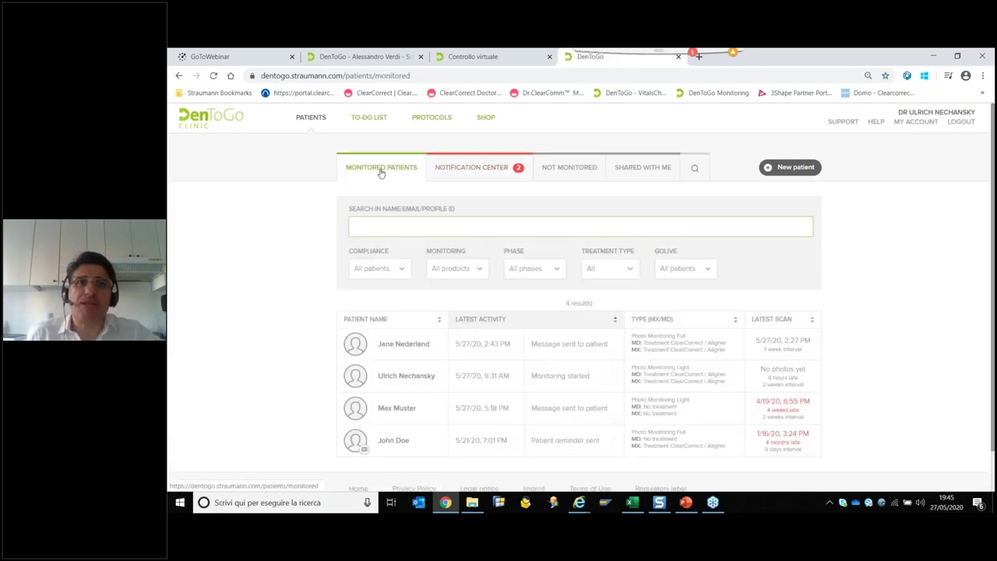
left_click(564, 171)
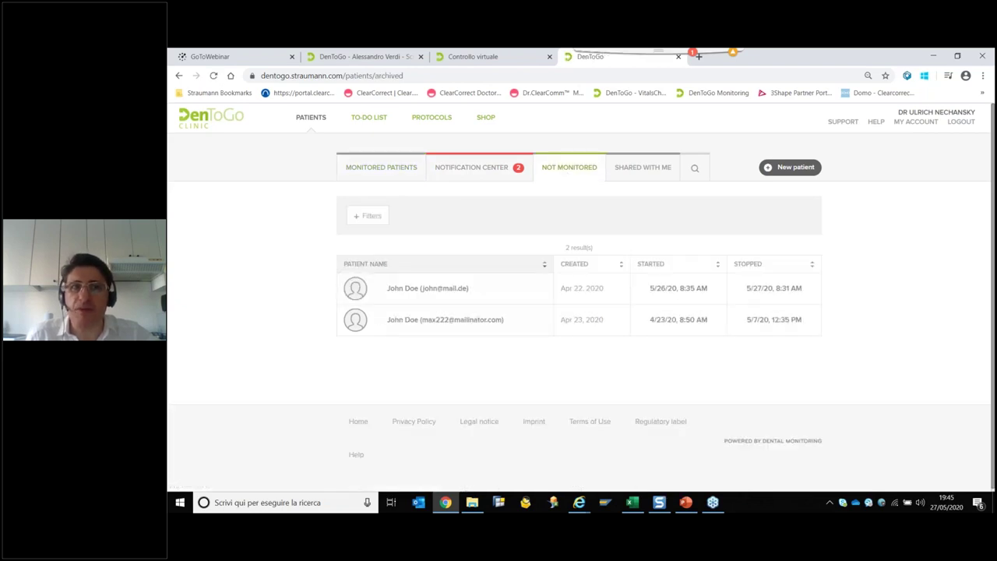
left_click(473, 170)
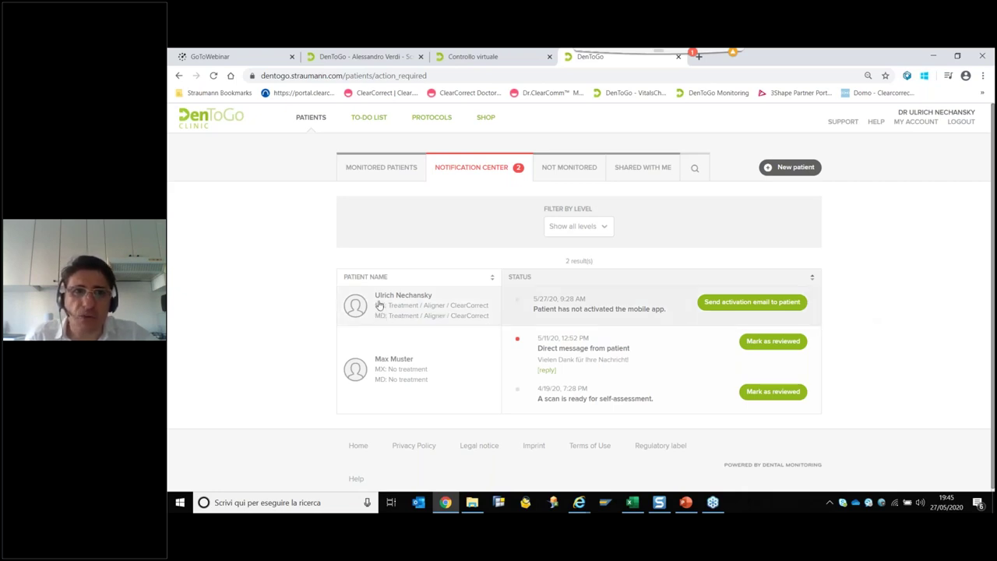
left_click(715, 308)
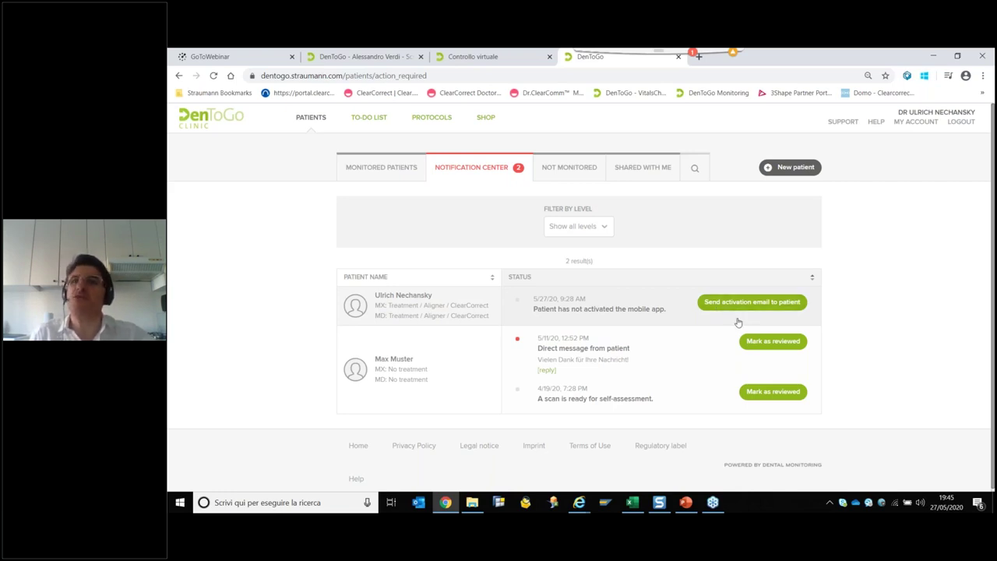
left_click(367, 167)
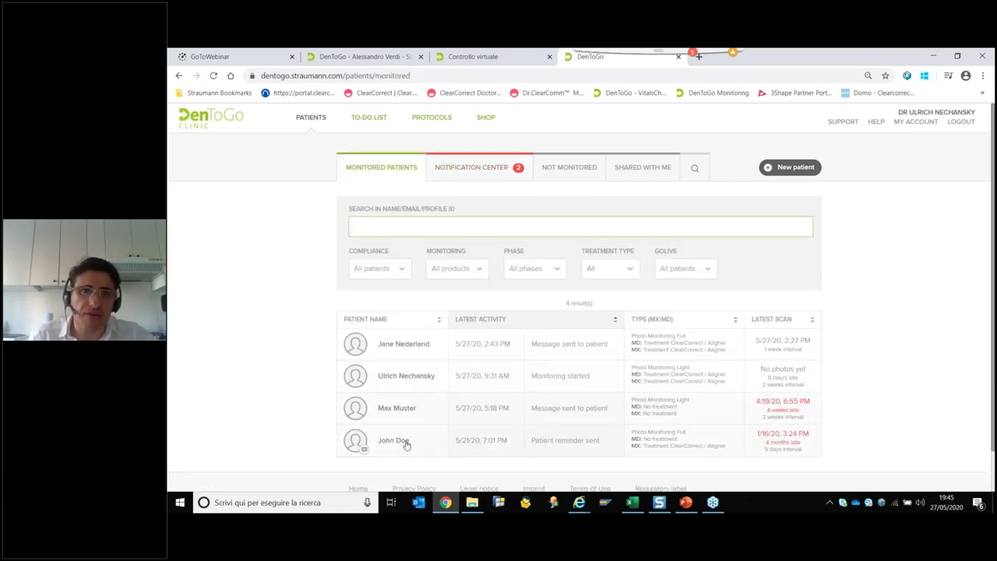
left_click(403, 443)
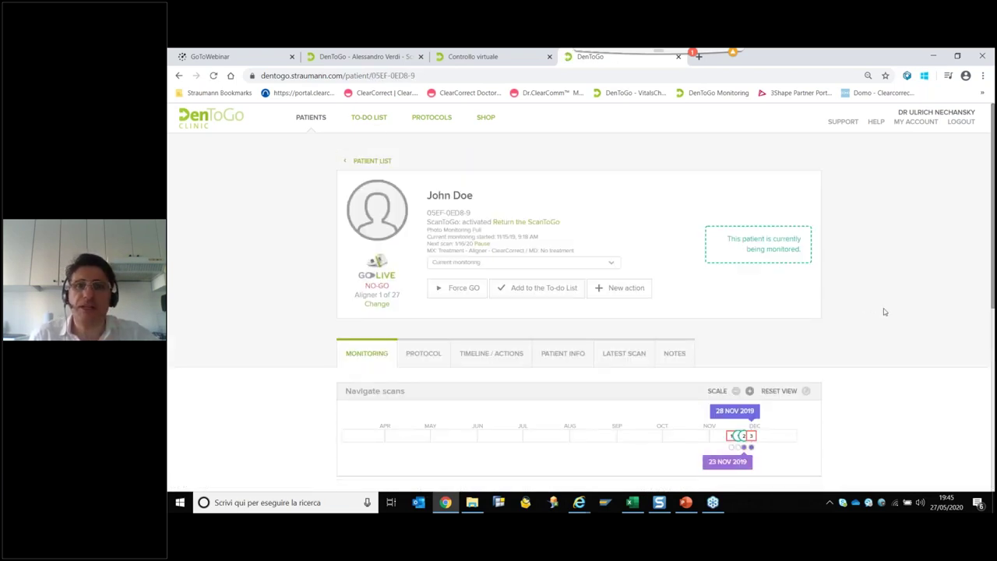
Step: Compare the patient's scans from 15, 19 and 23 NOV 2019 on the timeline
scroll(884, 310, "down", 2)
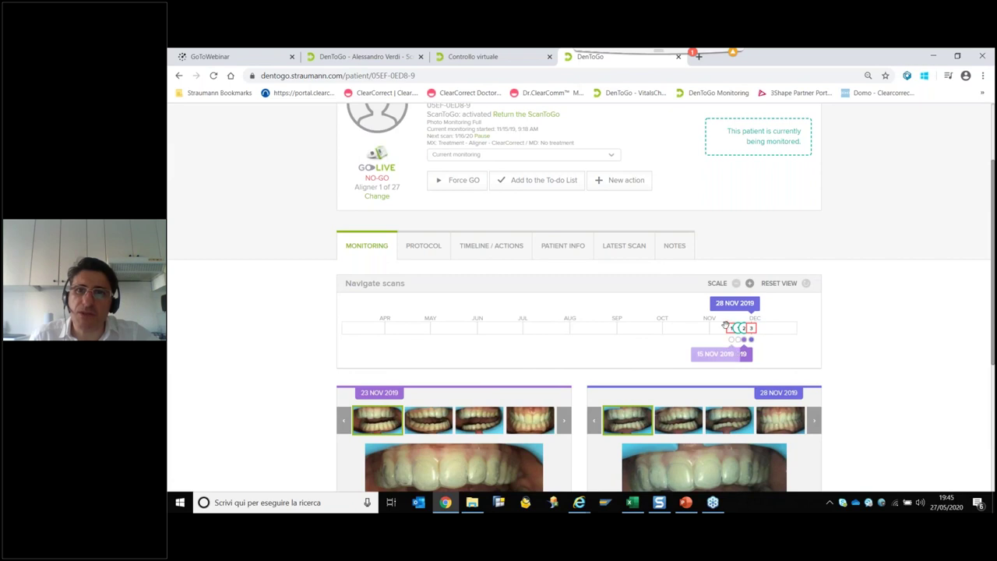
scroll(863, 365, "down", 1)
scroll(863, 366, "down", 1)
left_click(733, 170)
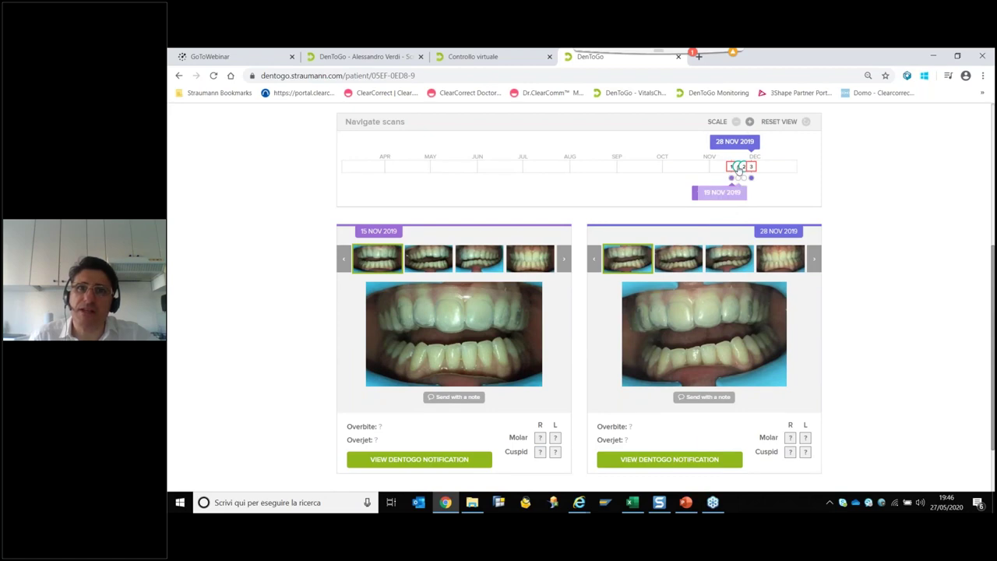
left_click(737, 173)
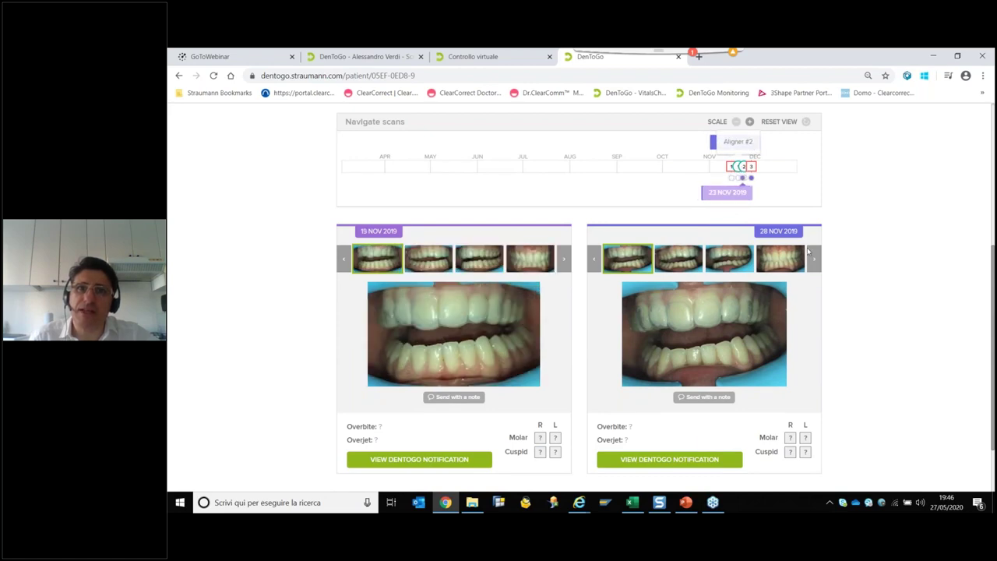
left_click(741, 171)
scroll(868, 309, "up", 3)
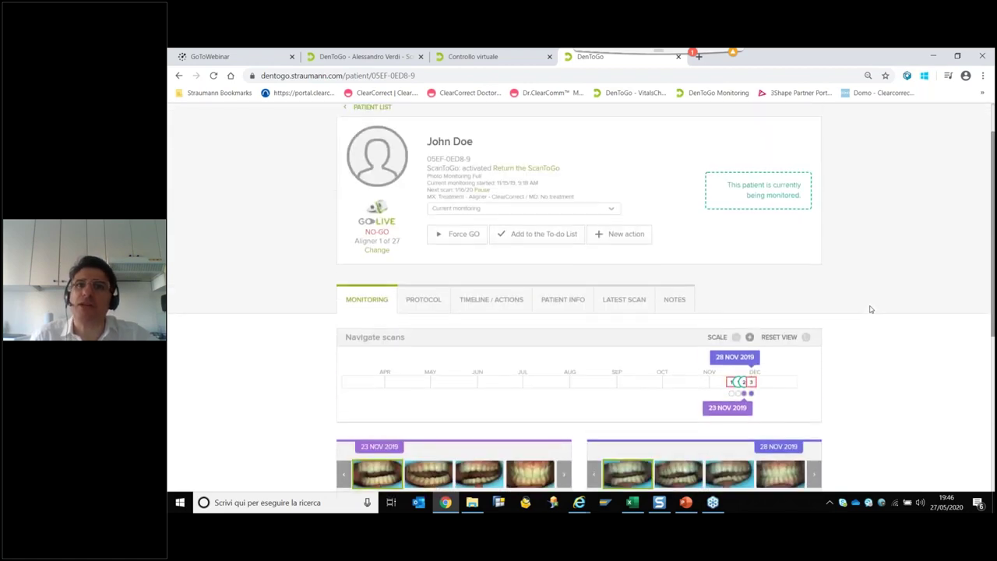
scroll(871, 309, "up", 1)
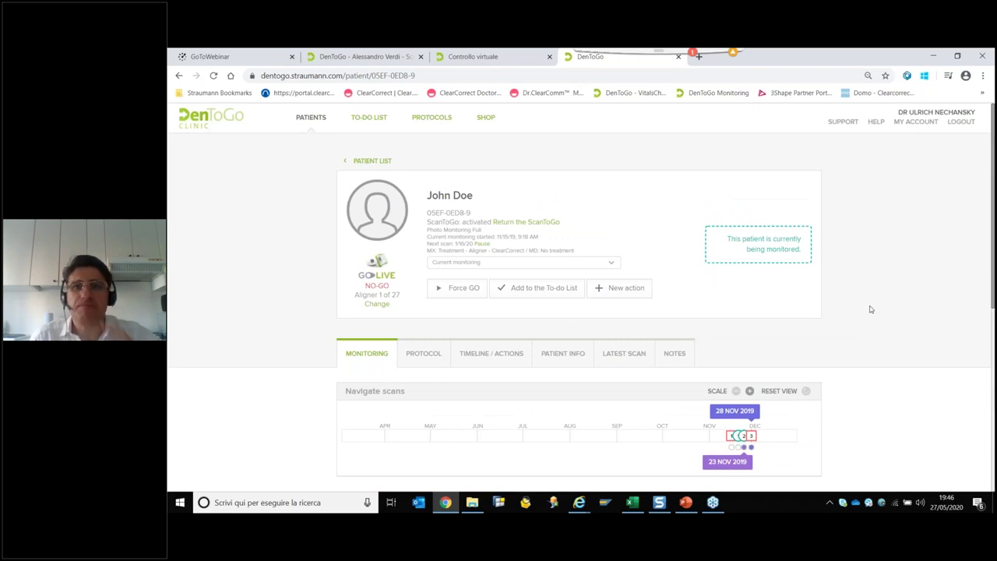
scroll(871, 309, "down", 1)
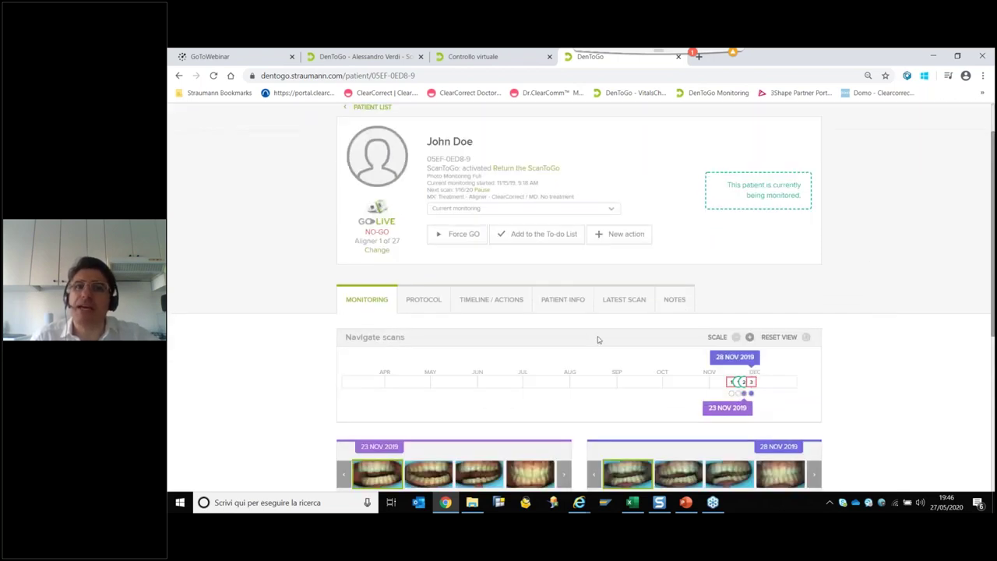
Step: Review the LATEST SCAN videos, then log out of the English-language account
left_click(616, 303)
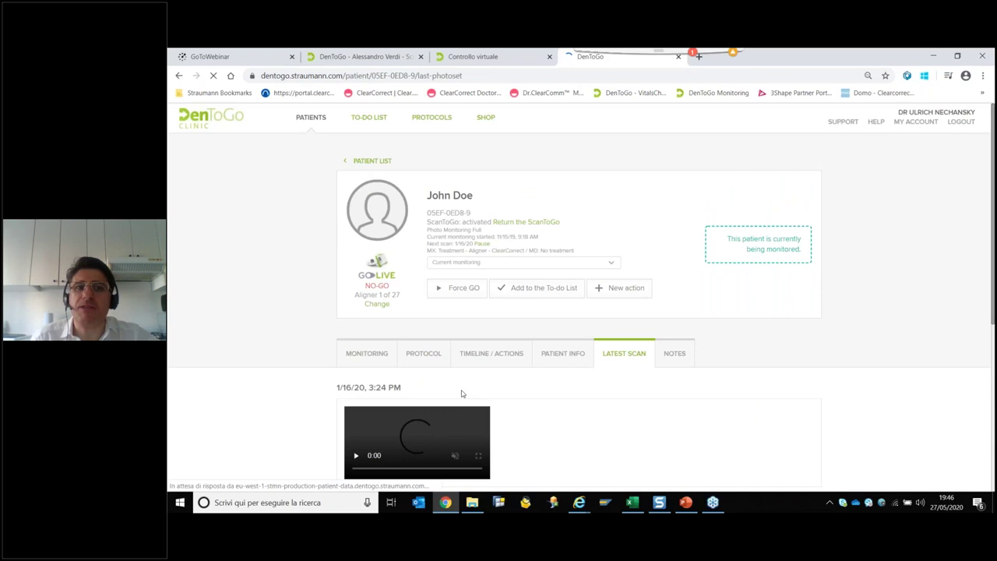
scroll(461, 394, "down", 6)
scroll(482, 343, "down", 4)
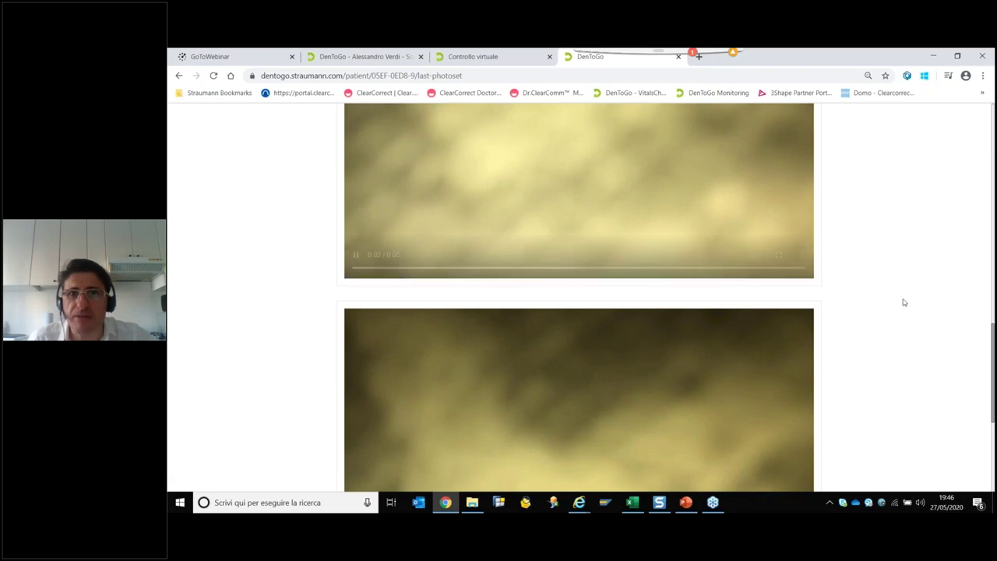
scroll(895, 312, "down", 4)
scroll(894, 308, "up", 8)
scroll(893, 303, "up", 5)
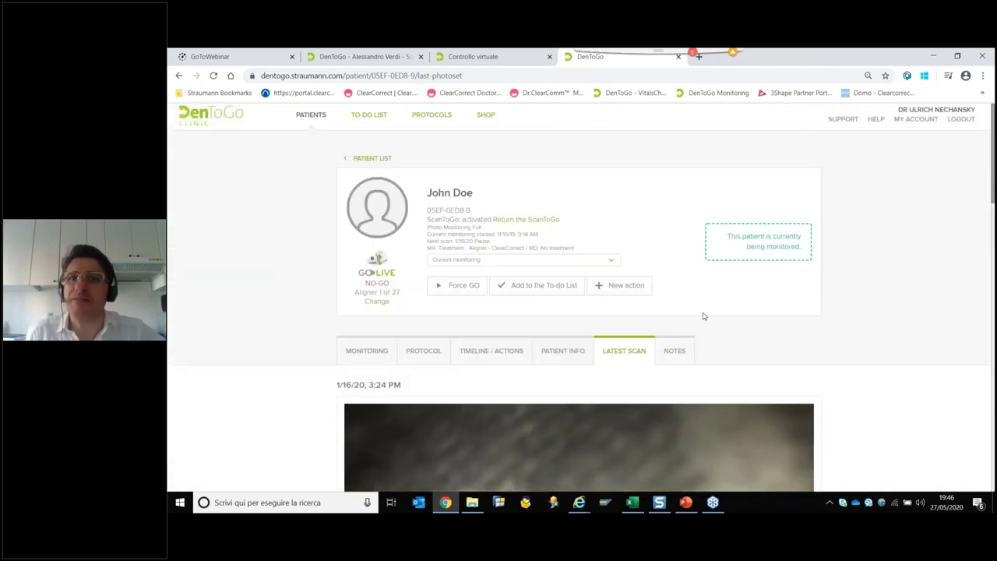
left_click(963, 124)
Step: Sign back in with the clinic account's saved login
left_click(563, 205)
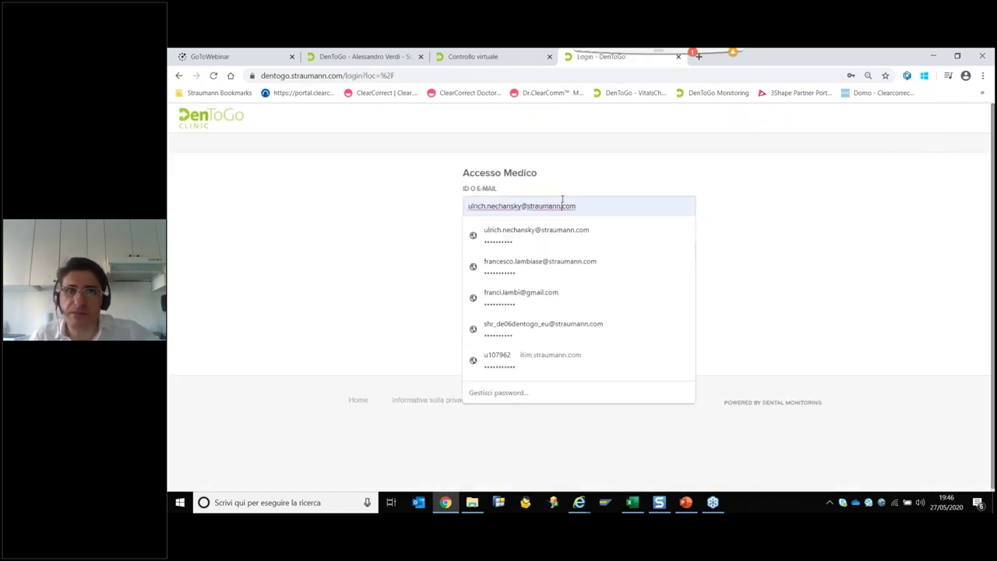
left_click(529, 305)
left_click(484, 311)
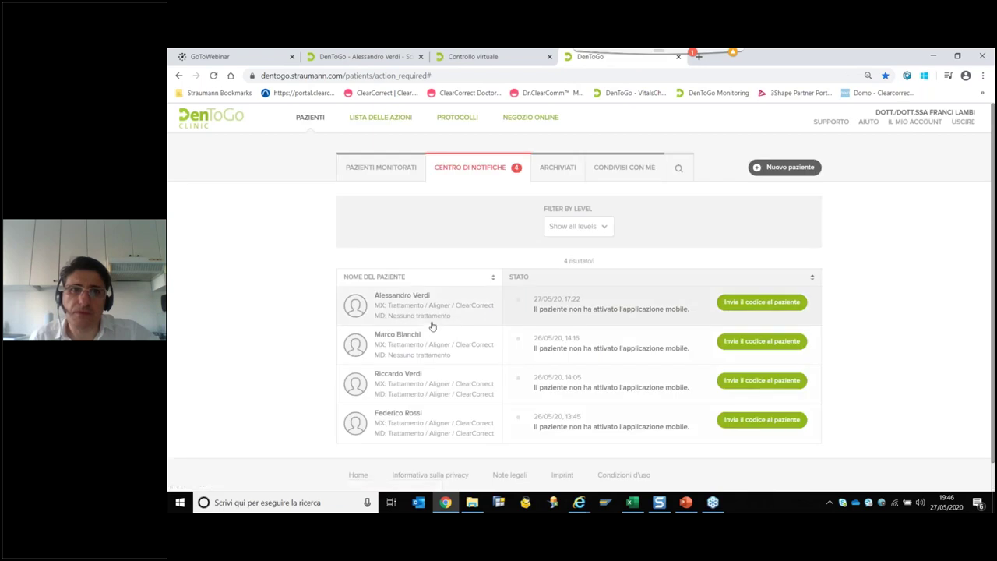
Step: Show the archived patients list under PAZIENTI MONITORATI, with 3 results
left_click(382, 169)
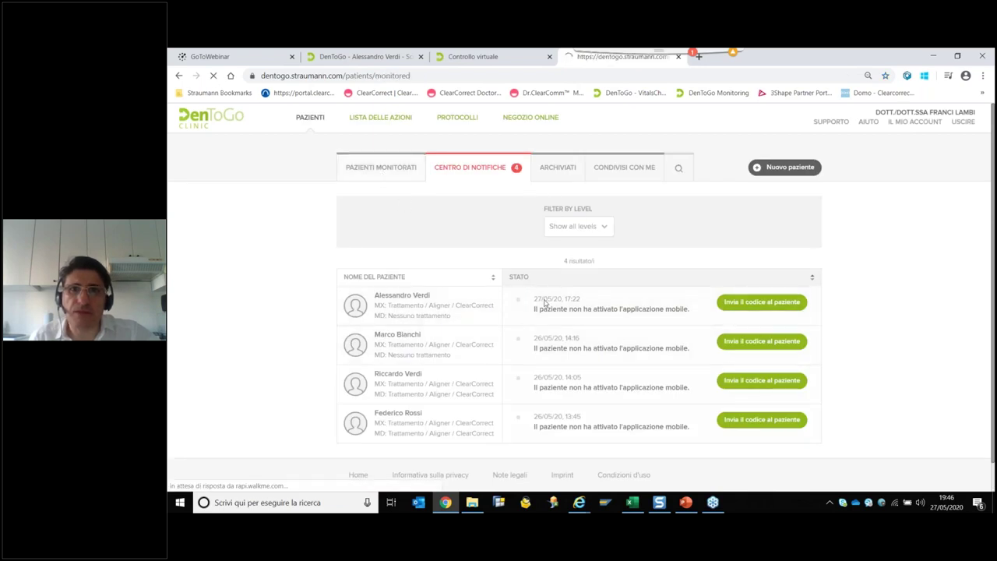
scroll(498, 358, "down", 2)
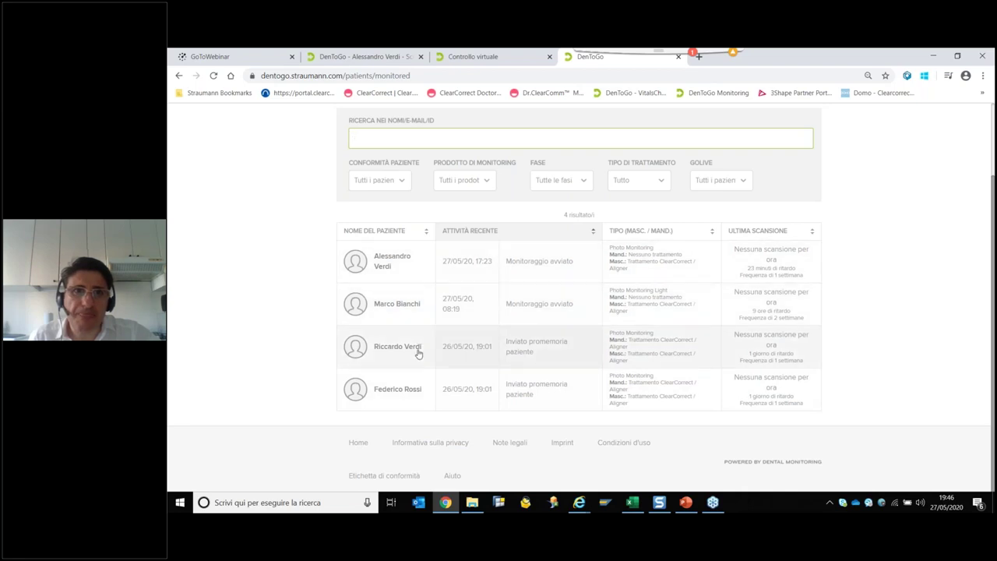
scroll(410, 375, "up", 2)
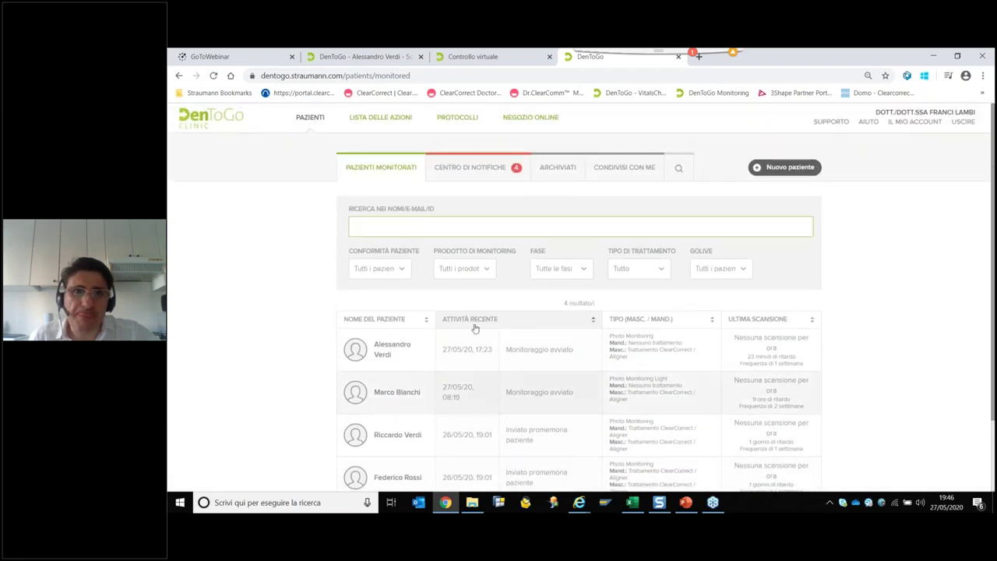
left_click(558, 176)
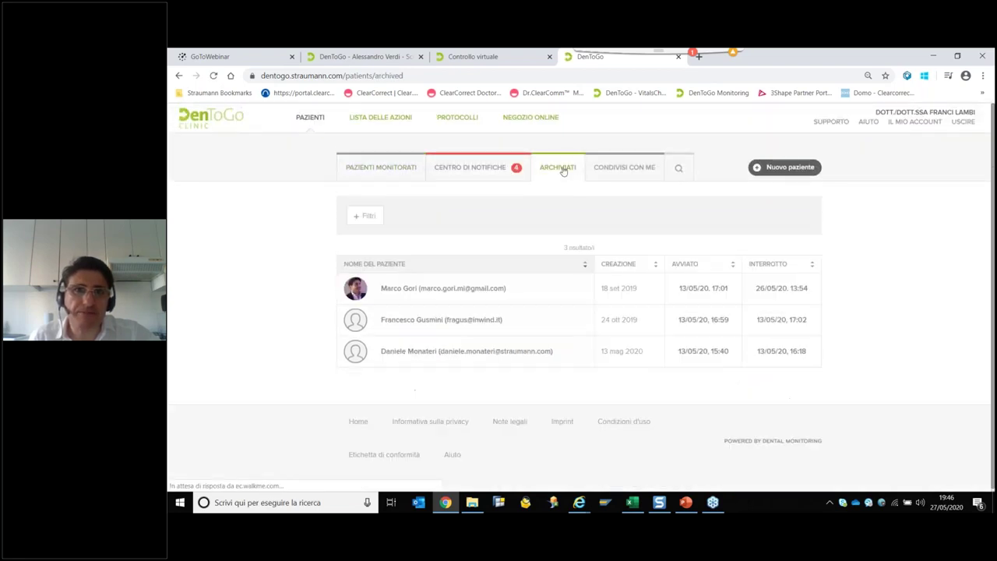
Step: Open the archived patient and play the second video of the 19/09/19 ULTIMA SCANSIONE
left_click(413, 288)
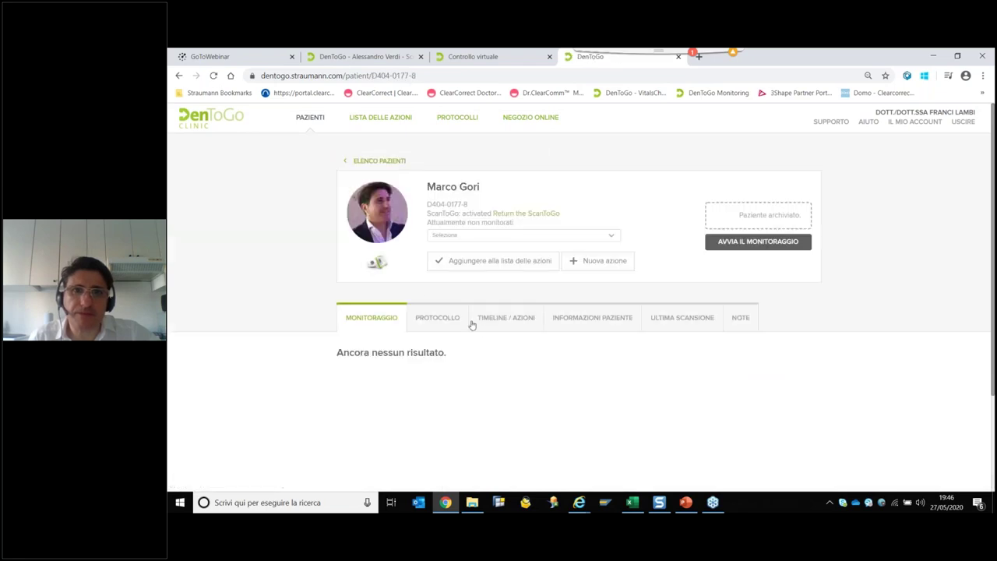
left_click(686, 321)
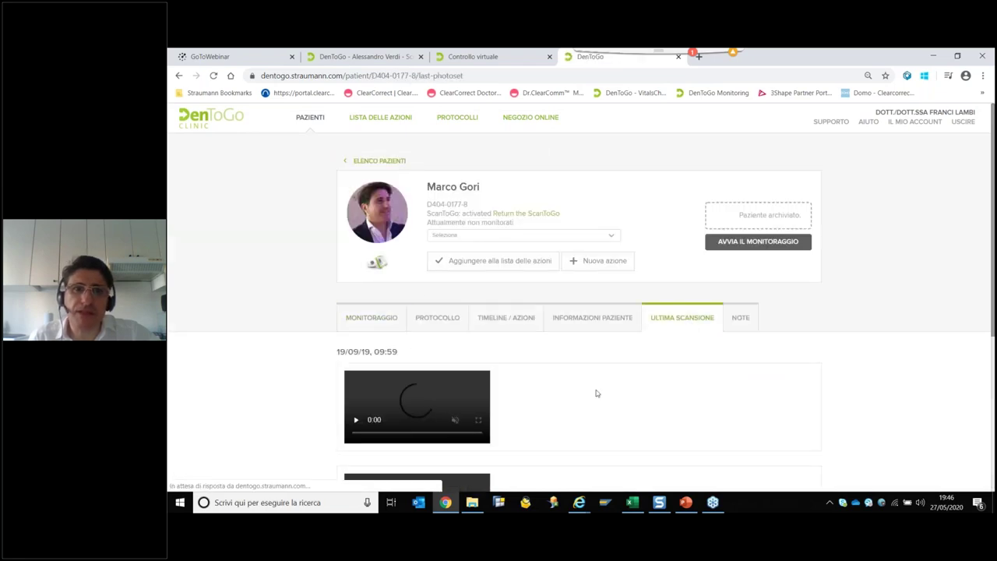
scroll(597, 394, "down", 1)
scroll(597, 393, "down", 5)
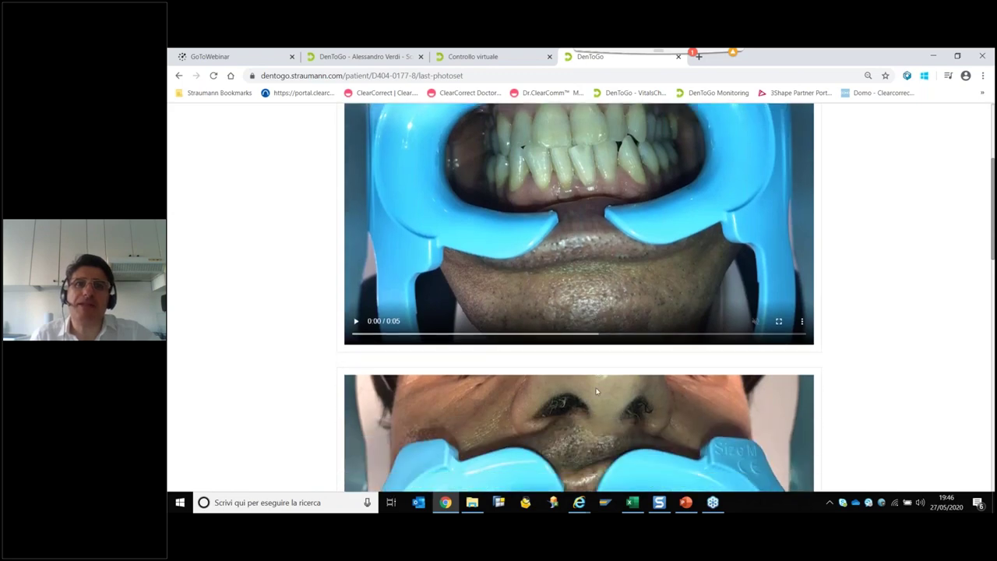
scroll(595, 392, "down", 2)
left_click(718, 340)
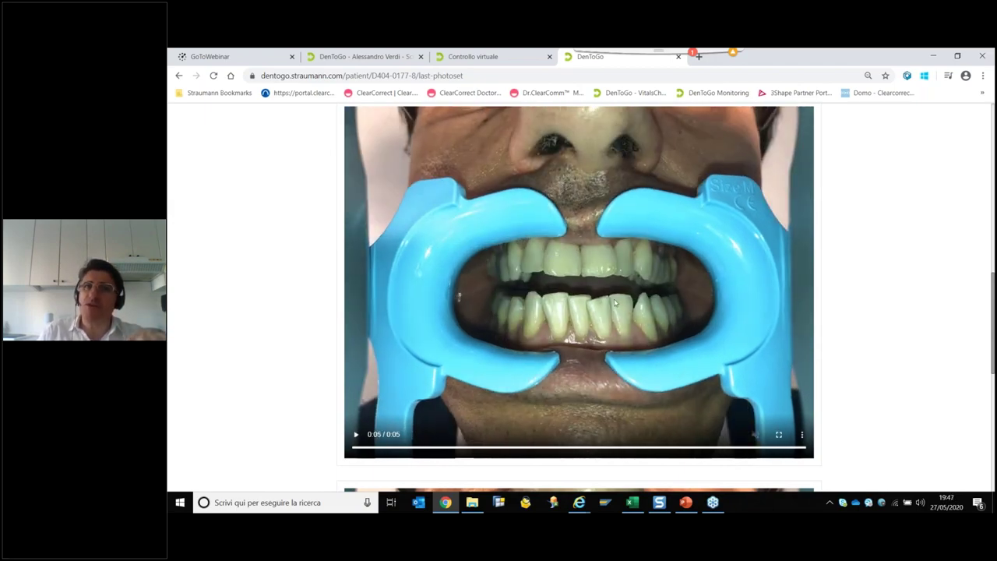
scroll(615, 303, "down", 1)
scroll(615, 302, "up", 3)
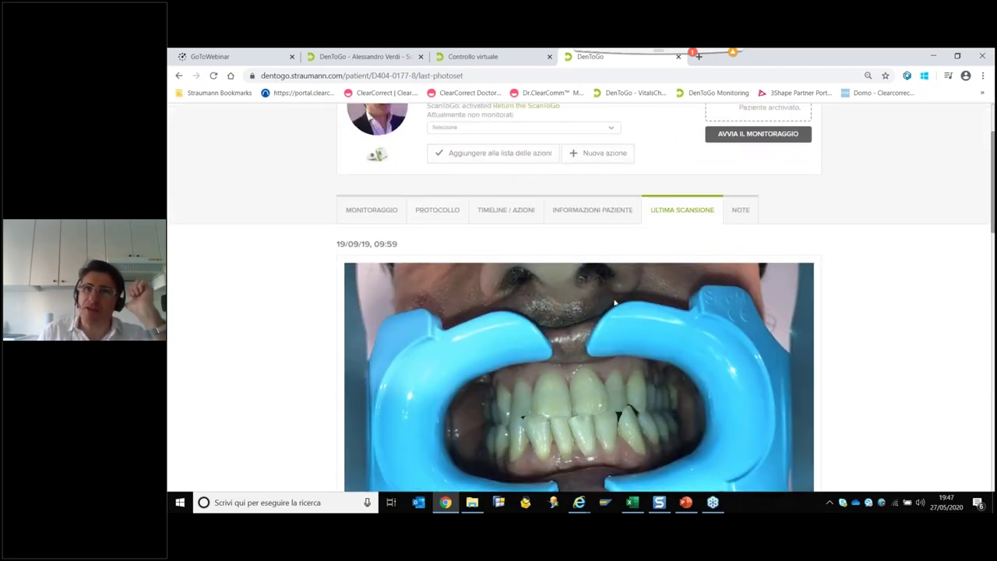
scroll(615, 302, "up", 2)
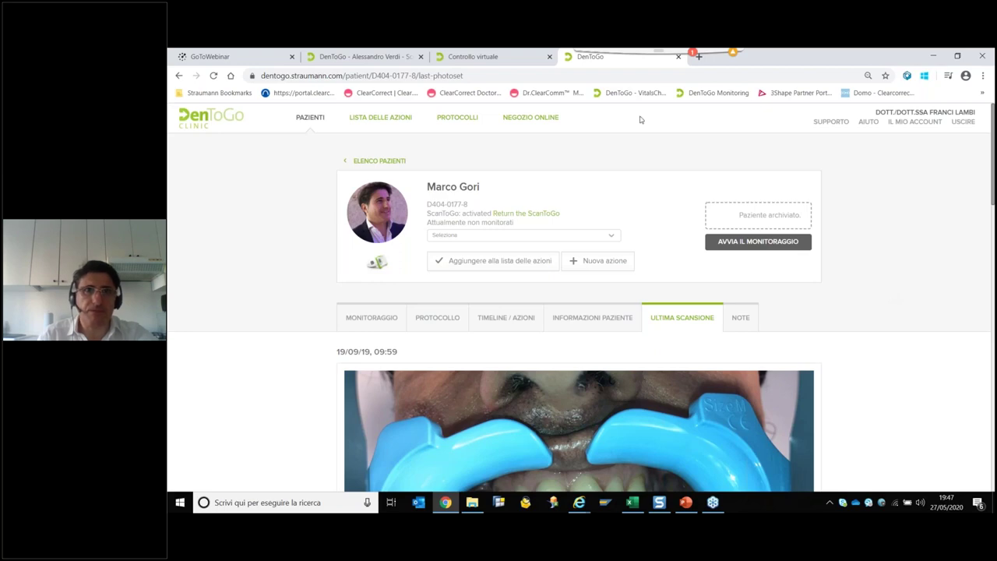
Step: In the Vitals Check screening report, show the five intraoral photos with 'Vedi foto'
left_click(361, 57)
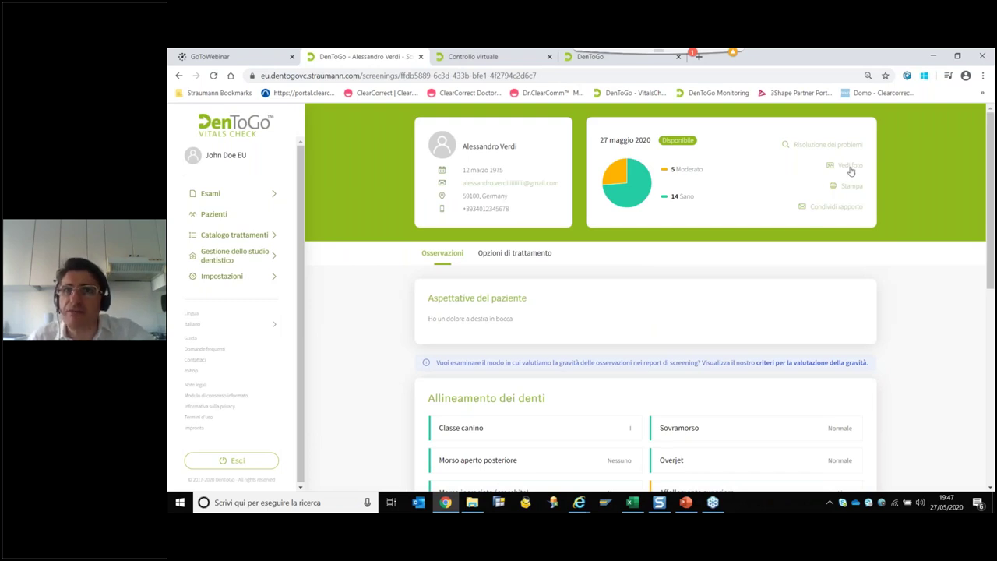
left_click(850, 167)
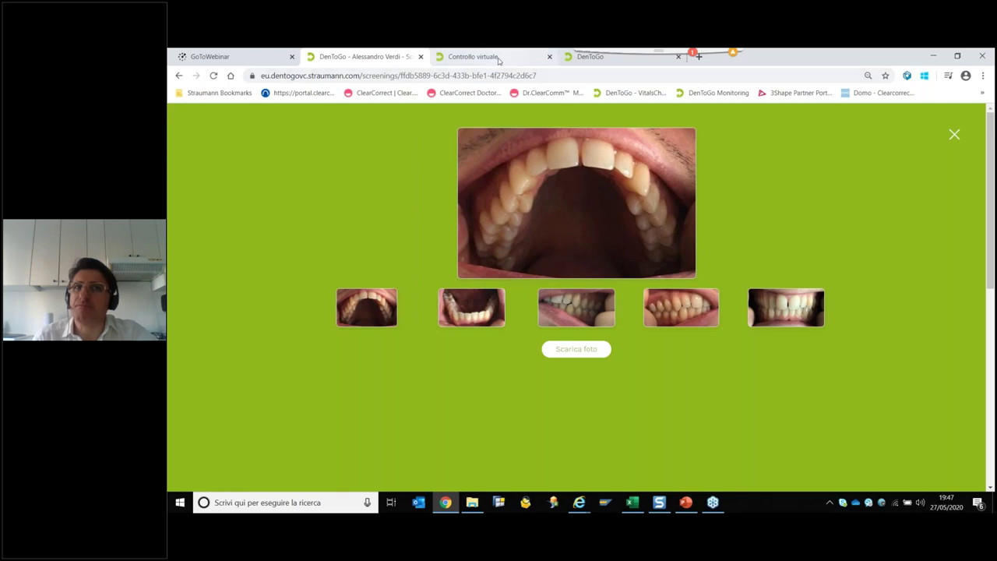
Step: View the VirtualCheck Straumann Group Test Site page and expand the Impostazioni options
left_click(497, 58)
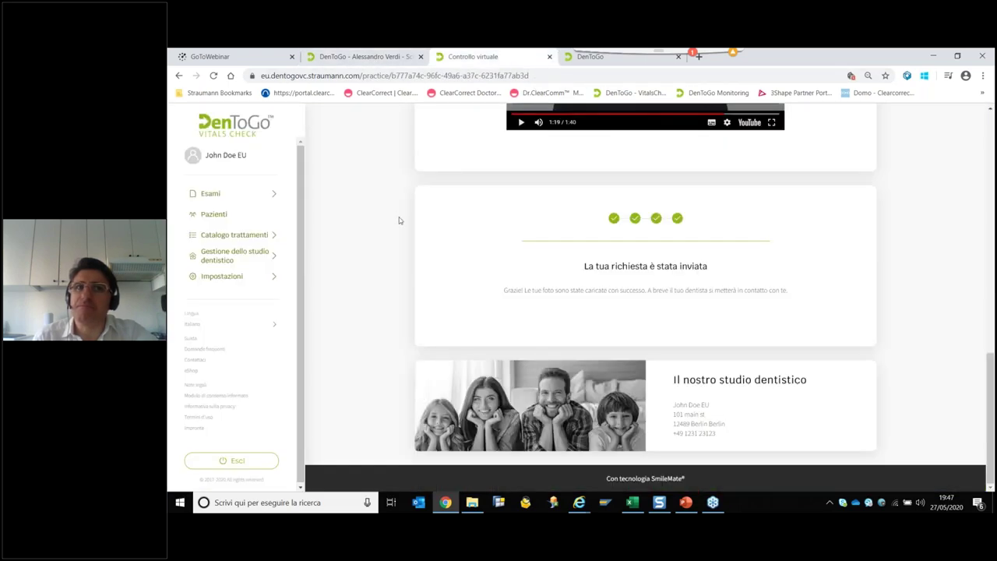
scroll(400, 220, "up", 5)
scroll(400, 223, "up", 4)
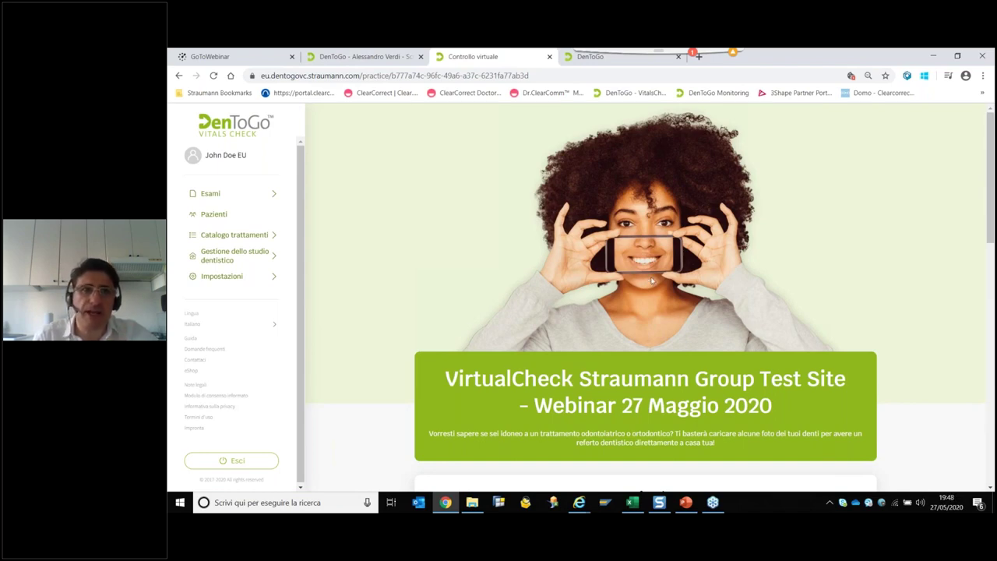
left_click(225, 278)
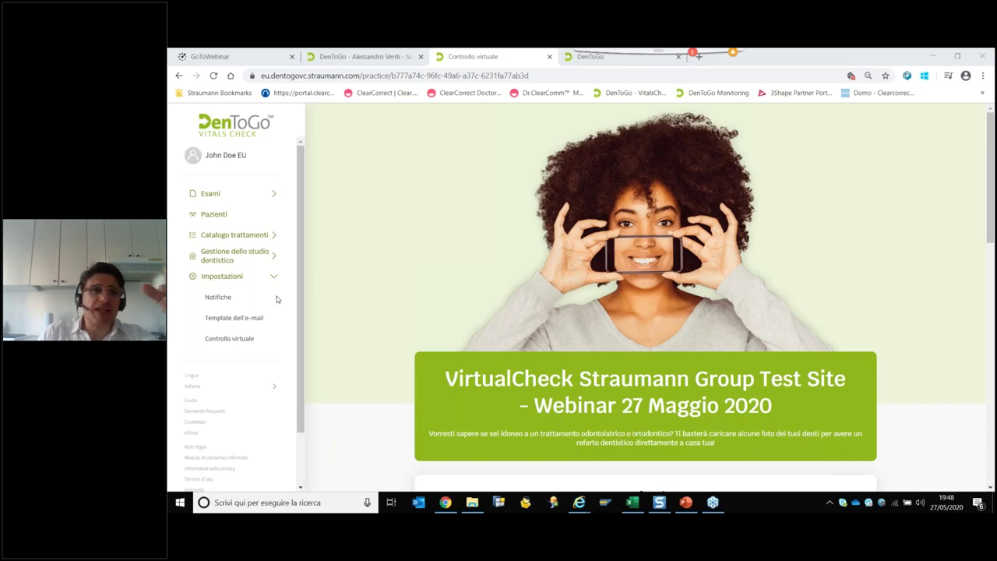
Step: Change the Controllo virtuale landing page title to 'Studio Medico Pinco Pallino Srl' and save
left_click(231, 343)
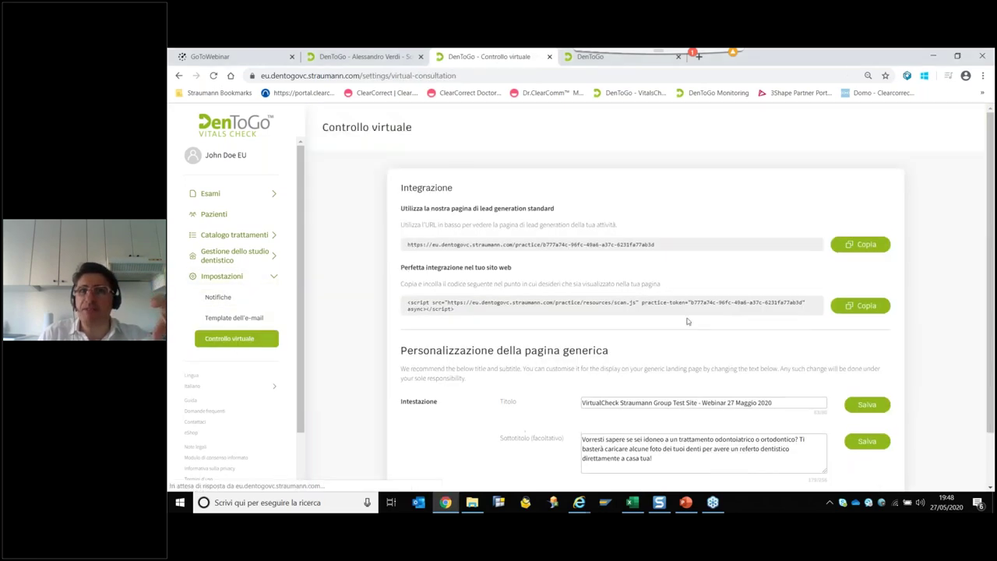
scroll(558, 364, "down", 1)
scroll(558, 364, "down", 1)
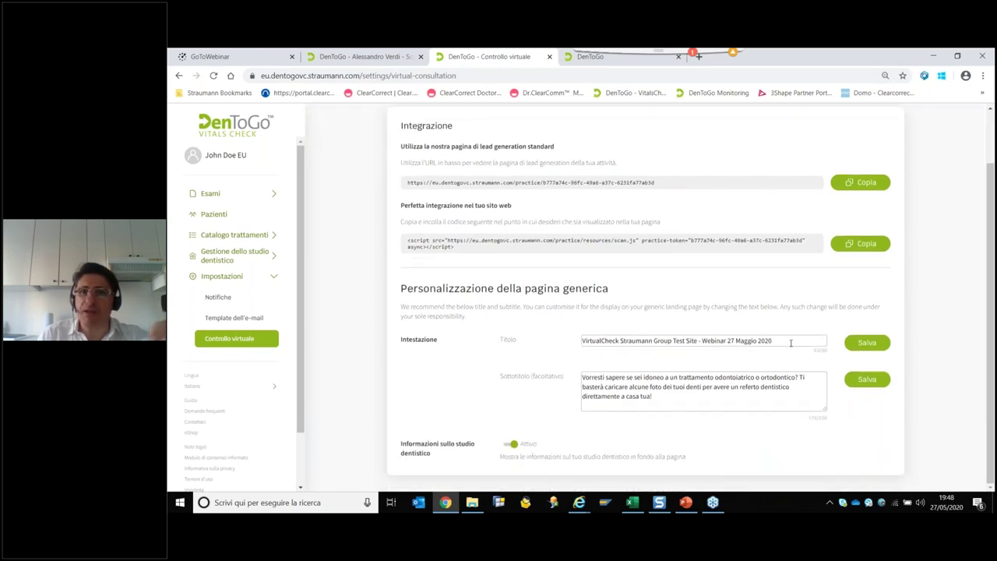
left_click_drag(791, 342, 549, 342)
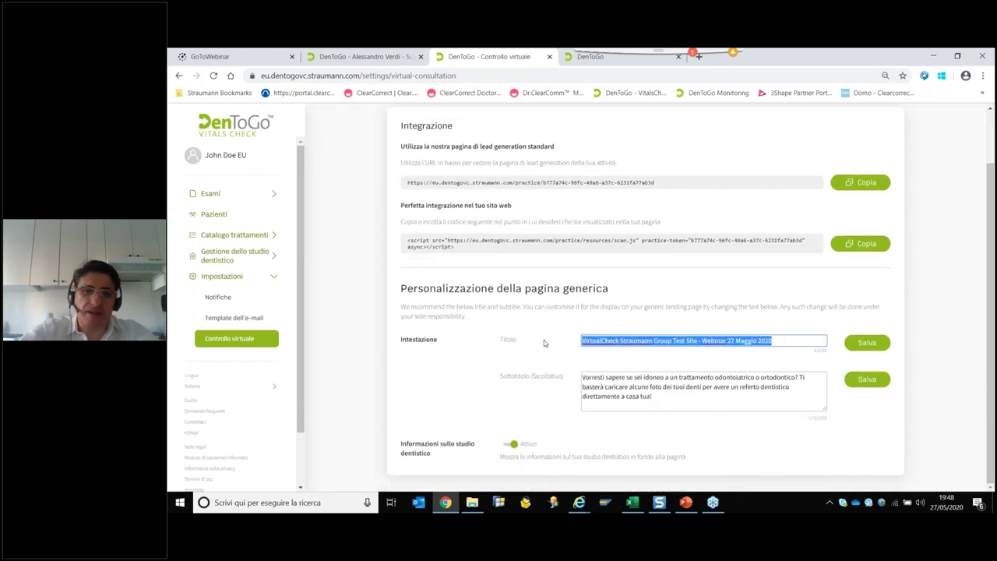
type("Studio")
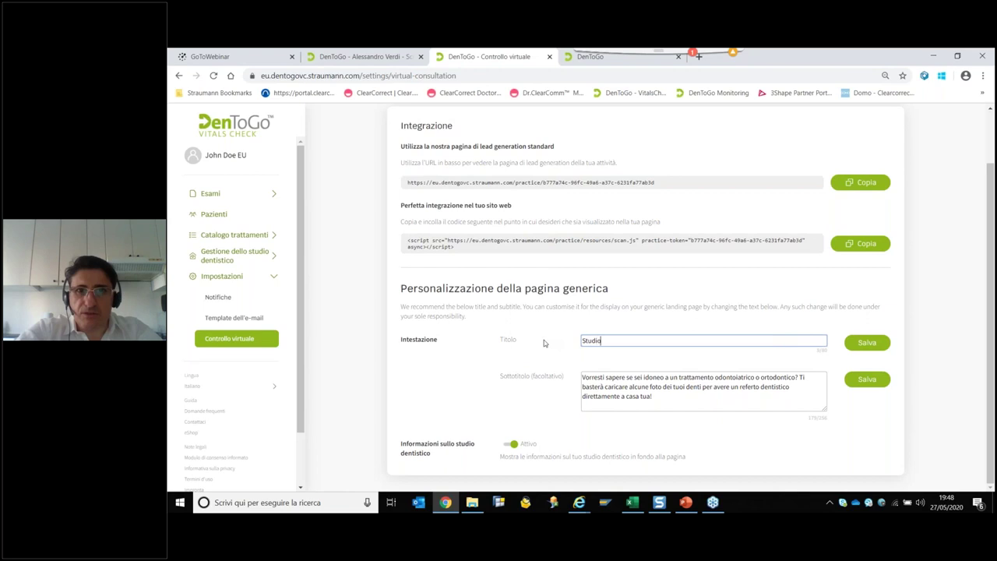
type(" Medico Picn")
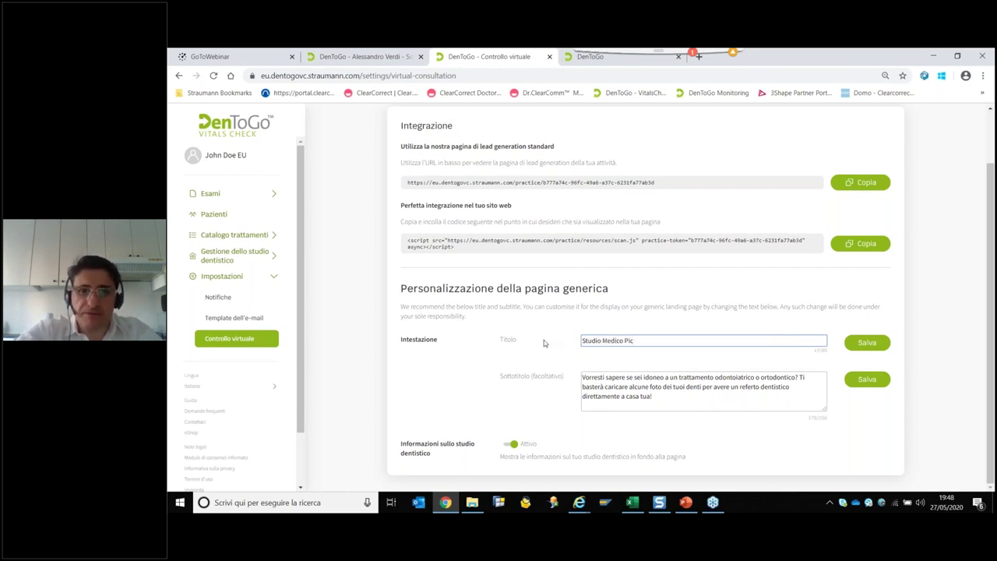
key("BackSpace")
type("nco")
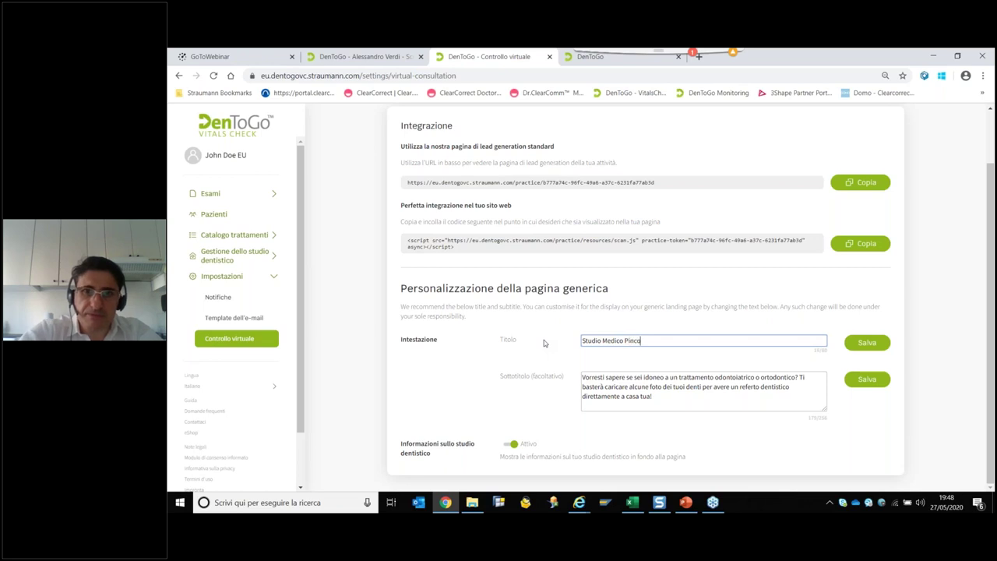
type(" Pallino")
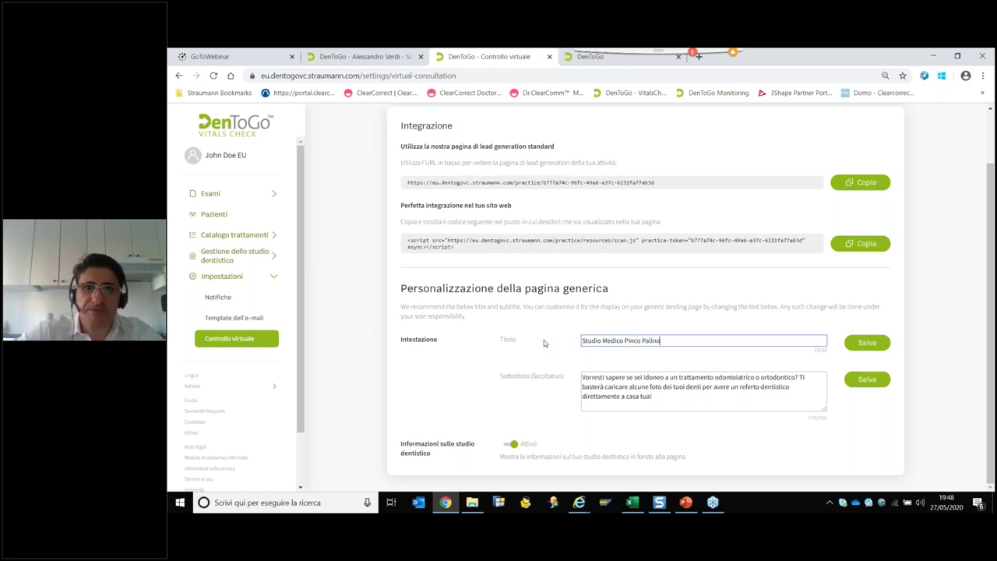
type(" Srl")
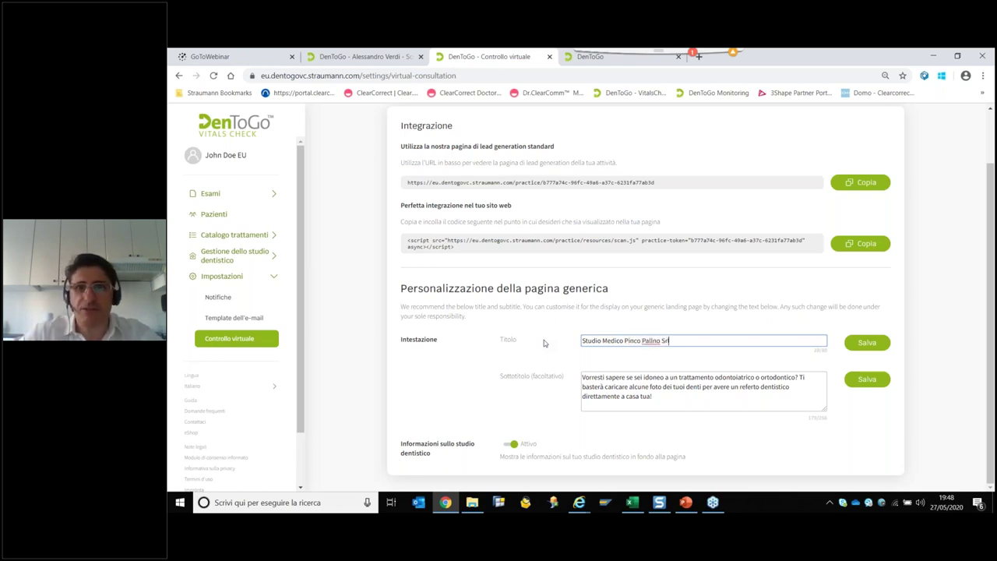
left_click(861, 346)
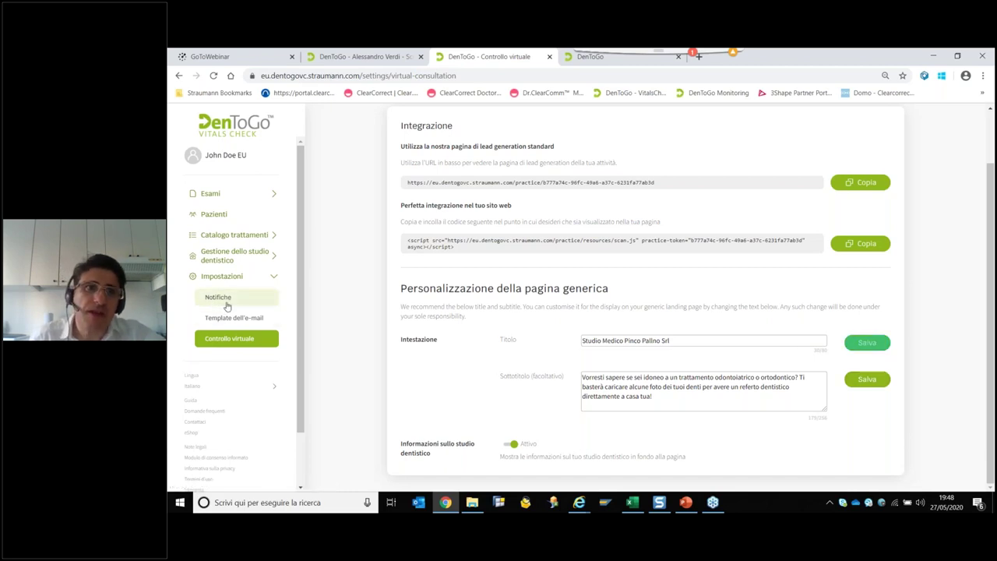
Step: Look over the notification settings, then list the 79 patients under Pazienti
left_click(226, 304)
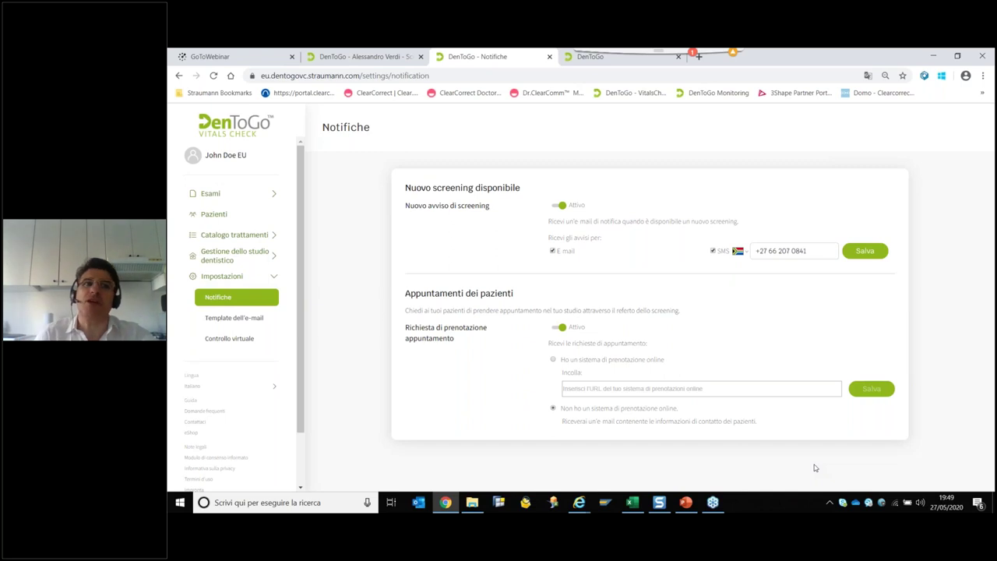
left_click(218, 214)
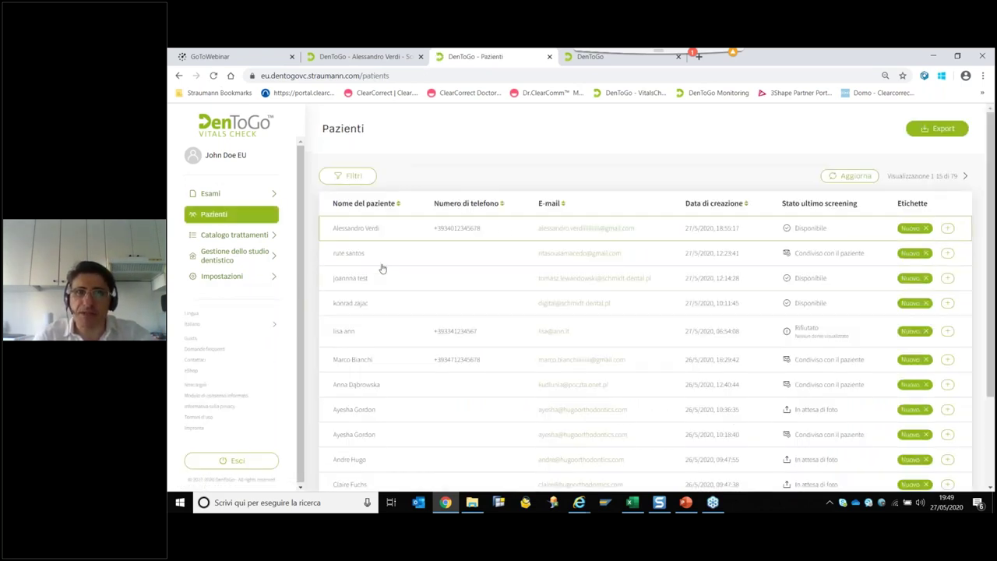
Step: Review the first patient's profile and activity, then return to the screening photo gallery
left_click(375, 231)
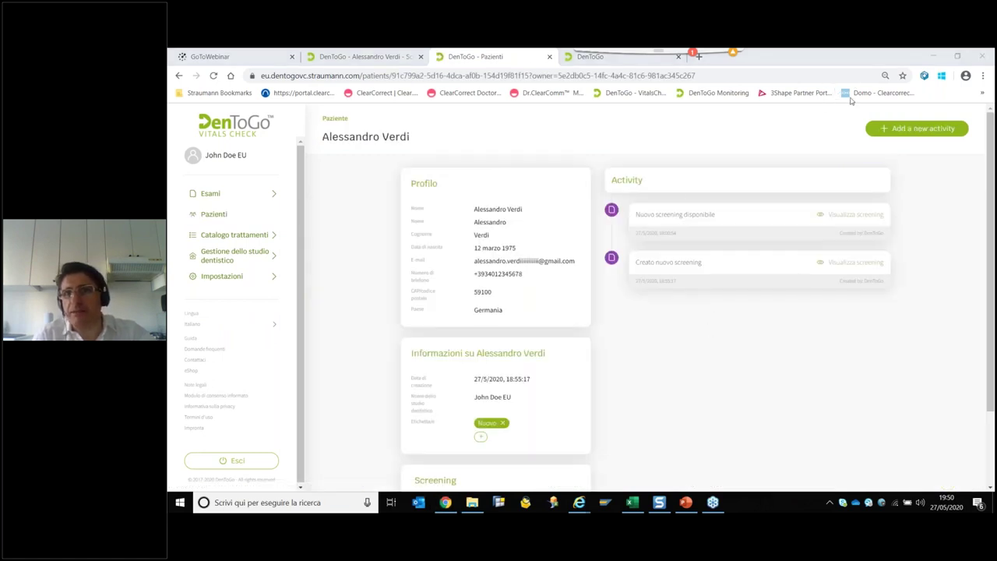
left_click(921, 209)
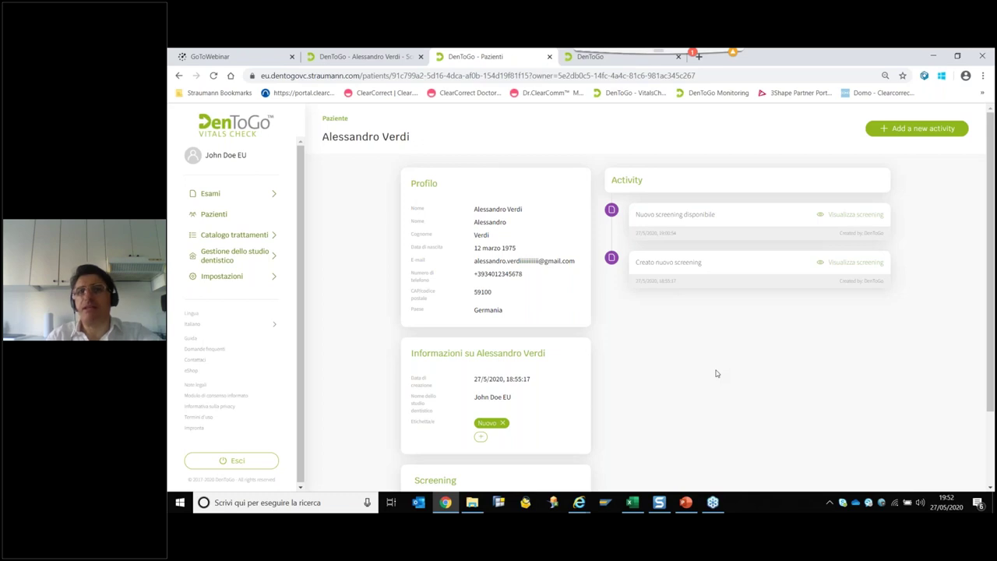
left_click(394, 60)
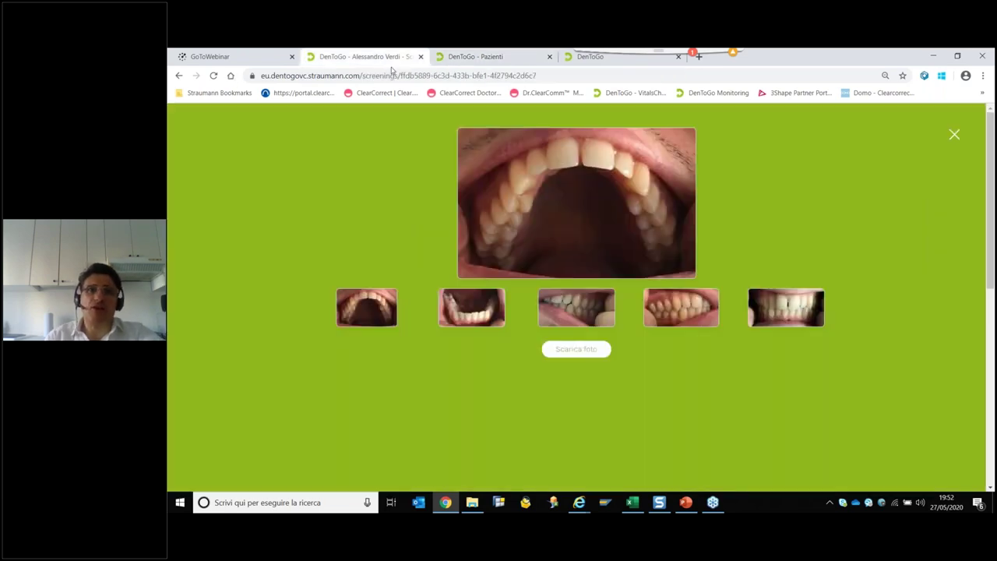
Step: Close the photo viewer, review the observations, and show the treatment options (mild conditions, Aligners)
left_click(954, 134)
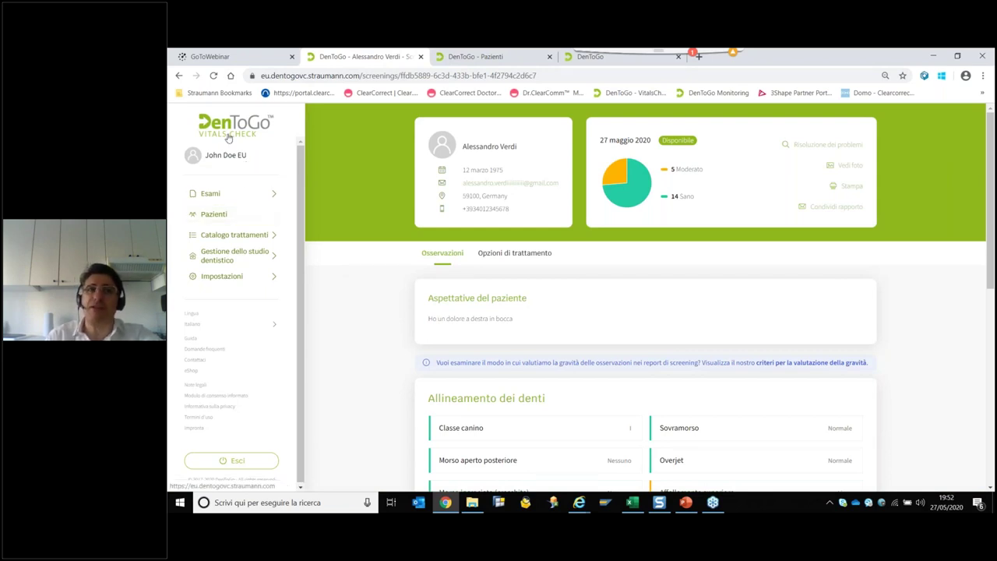
scroll(481, 267, "down", 2)
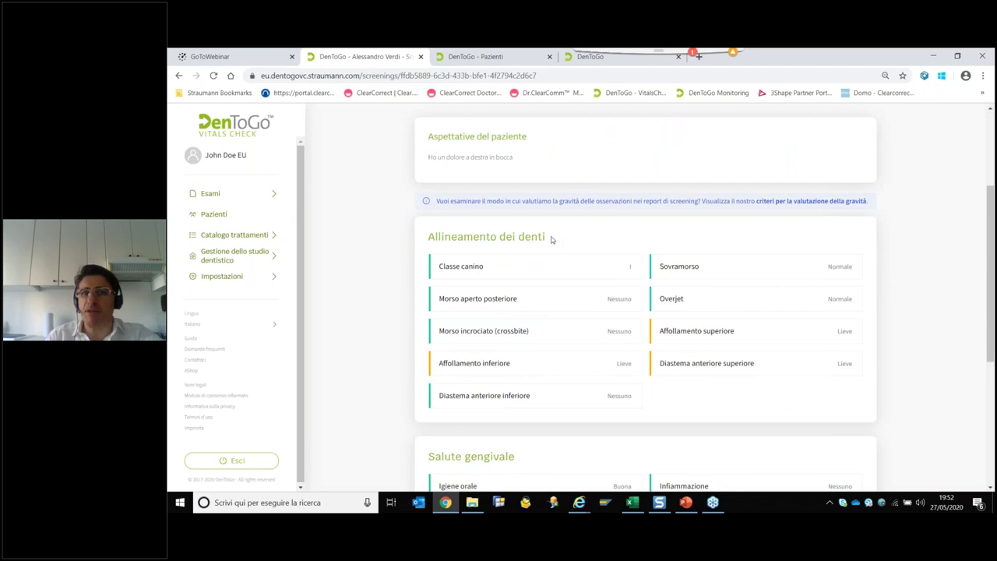
scroll(553, 269, "down", 1)
scroll(553, 269, "down", 2)
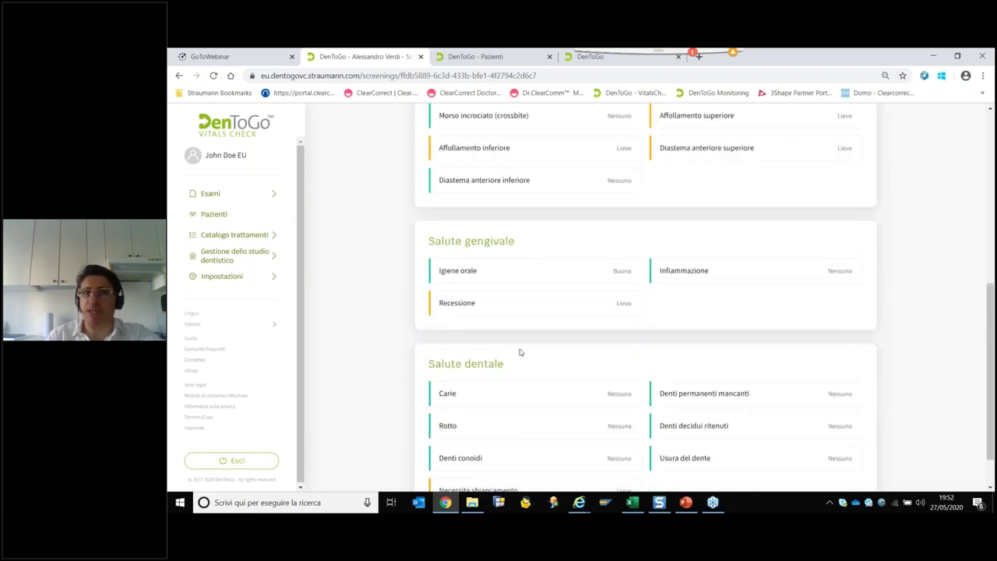
scroll(521, 350, "up", 1)
scroll(520, 351, "up", 5)
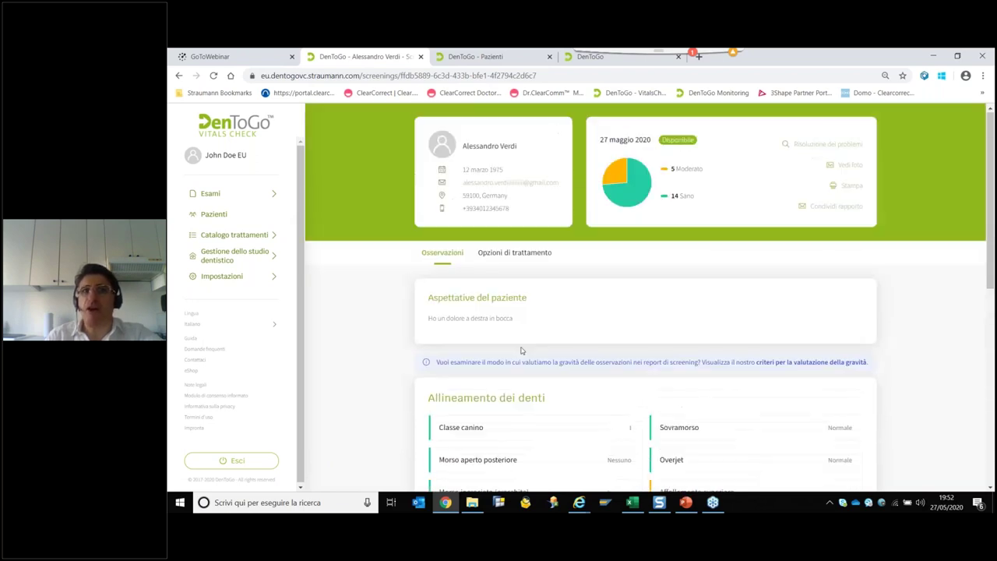
left_click(514, 254)
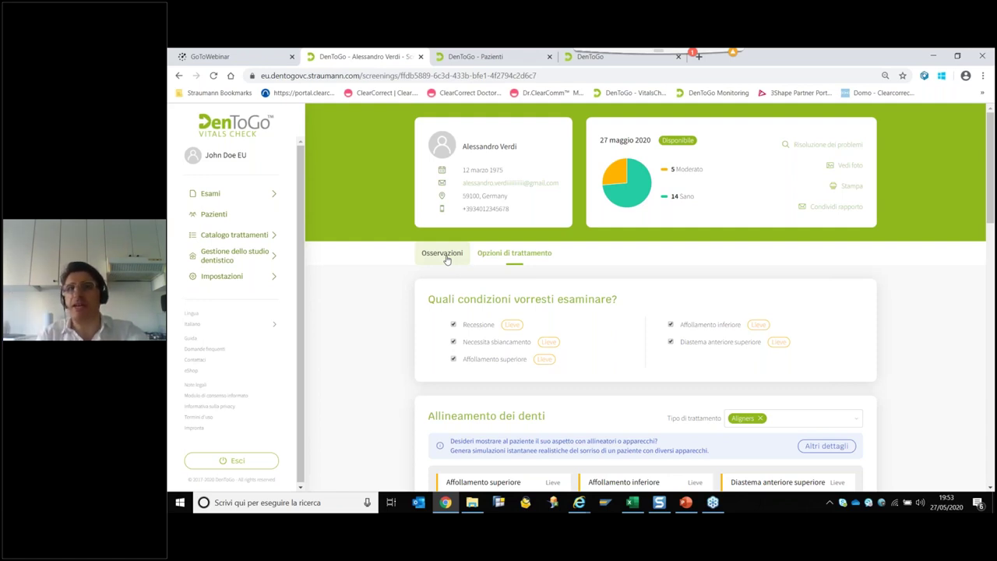
Step: View the page for sharing the report by e-mail, then close it
scroll(471, 346, "down", 3)
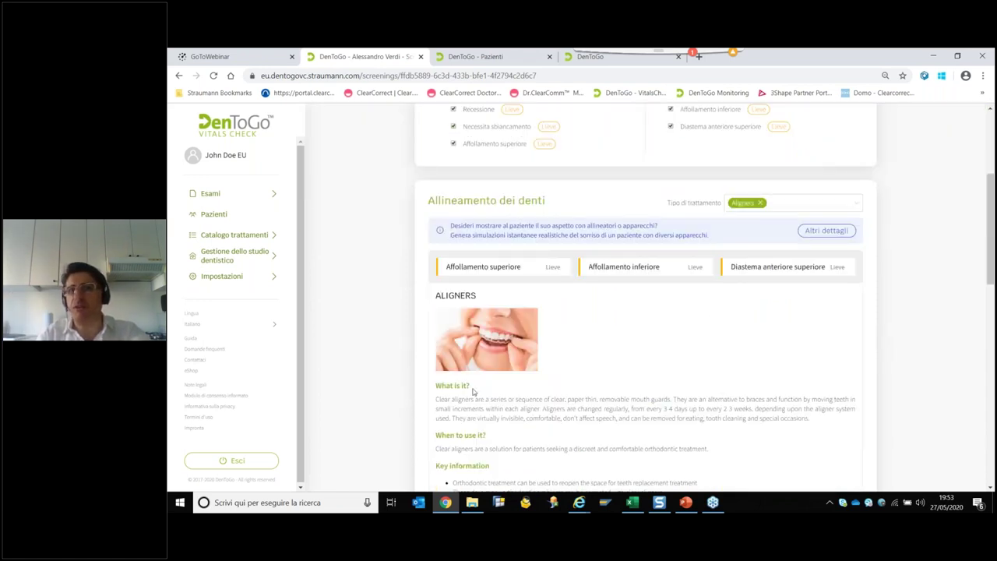
scroll(472, 389, "up", 3)
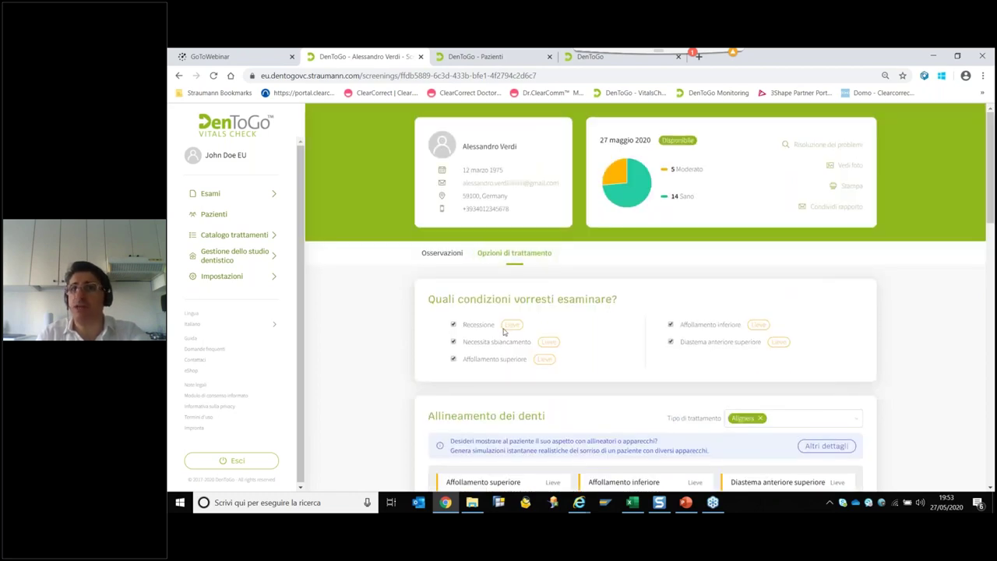
left_click(837, 207)
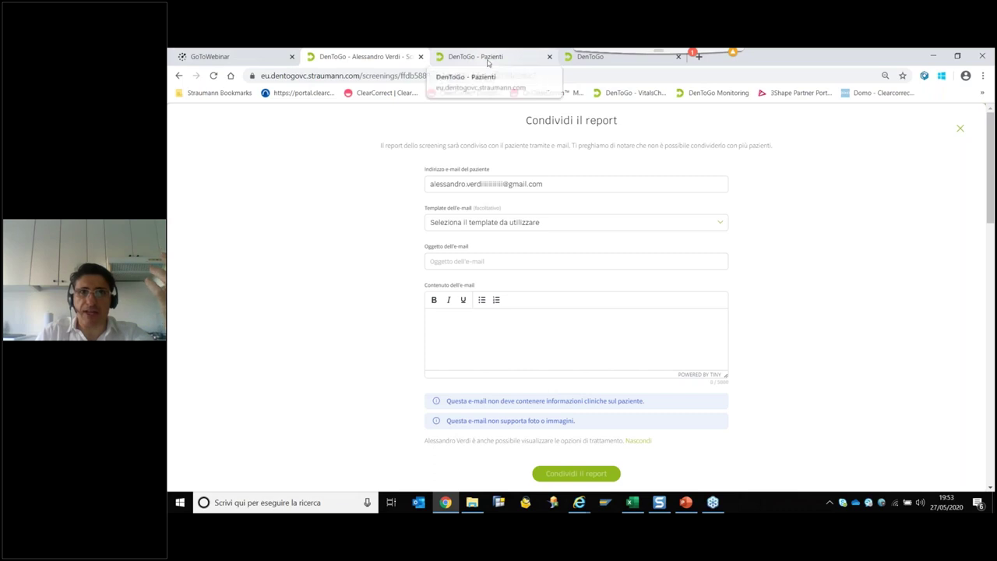
left_click(961, 129)
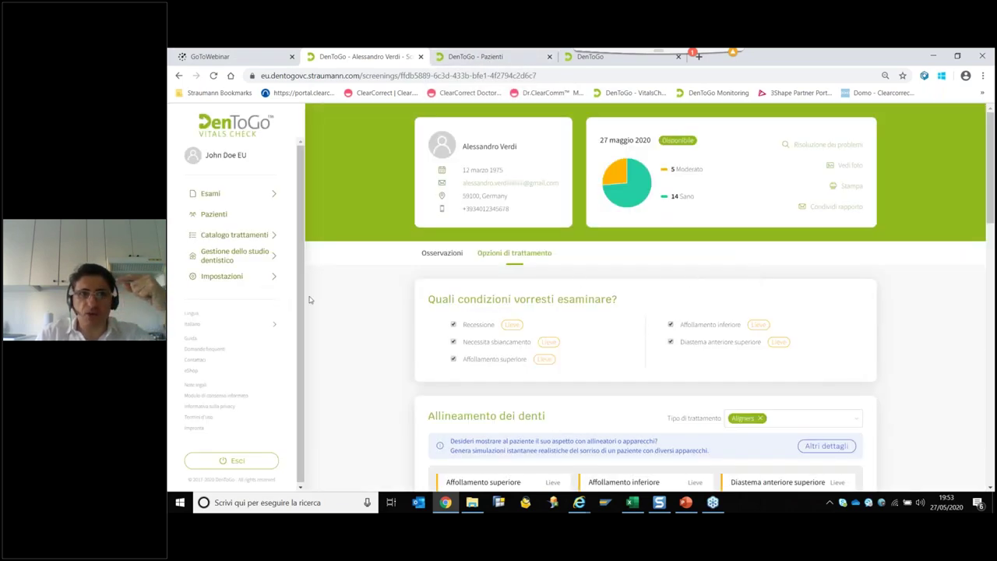
Step: Return to the Osservazioni list with the patient's expectation and tooth-alignment findings
scroll(307, 298, "down", 3)
scroll(459, 246, "up", 3)
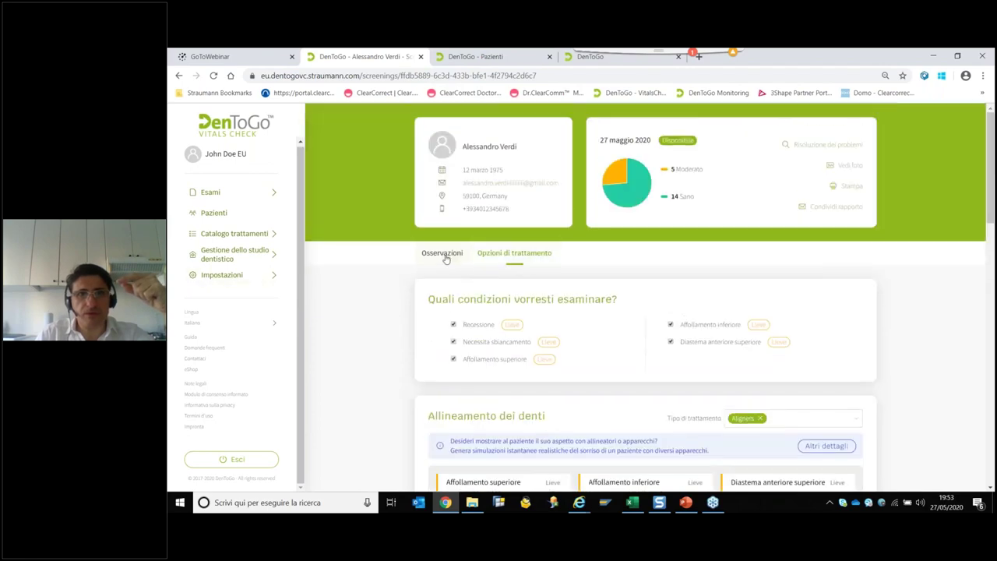
left_click(444, 254)
scroll(644, 274, "down", 4)
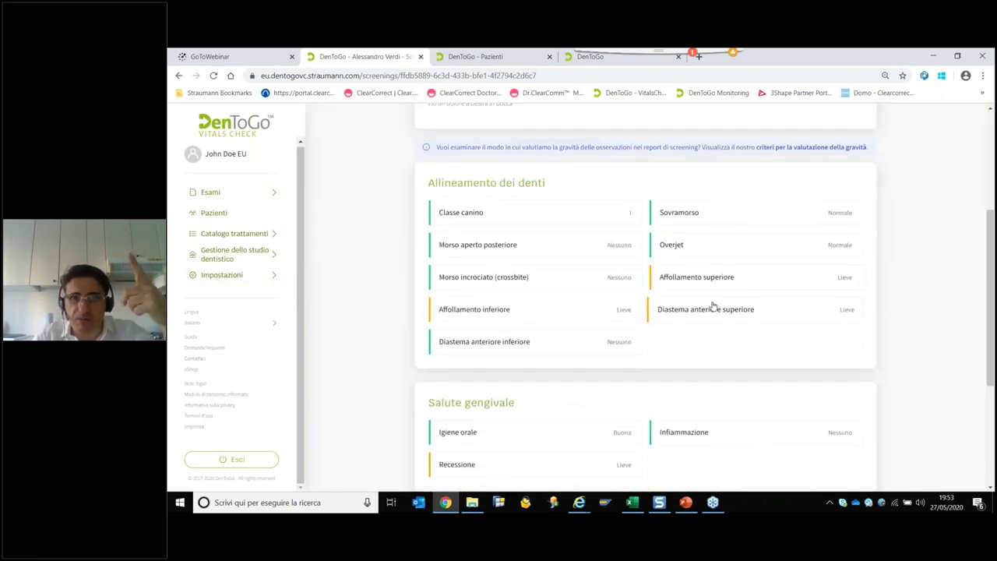
scroll(712, 301, "down", 3)
scroll(712, 301, "up", 3)
scroll(709, 305, "up", 3)
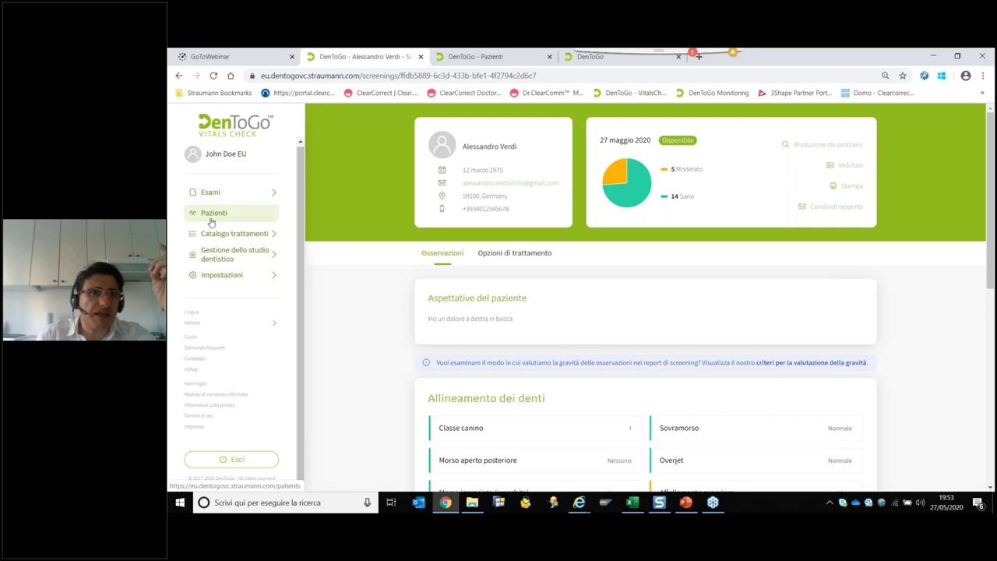
left_click(216, 195)
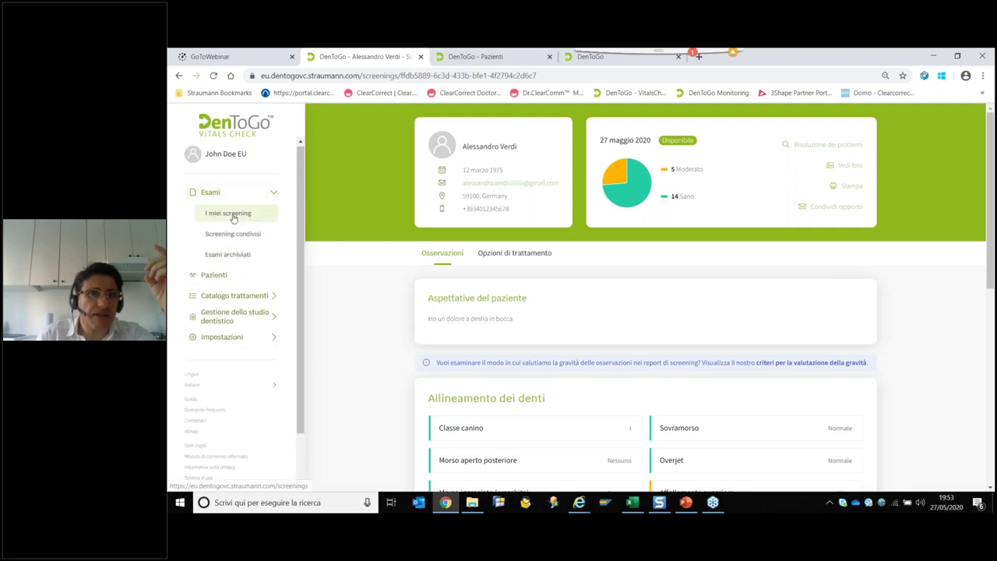
Step: Open another patient's report from I miei screening and inspect its mild Affollamento superiore finding
left_click(233, 218)
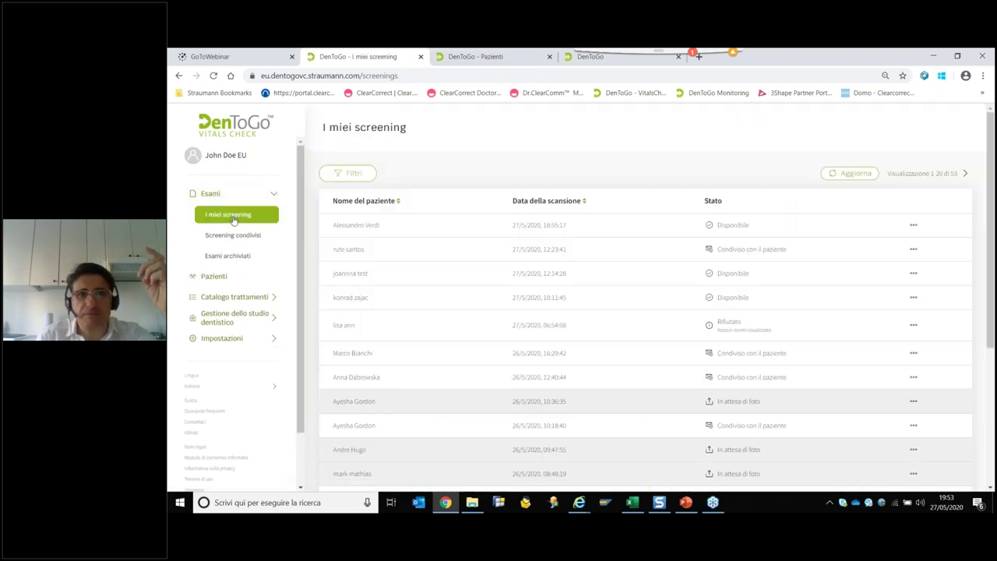
left_click(357, 279)
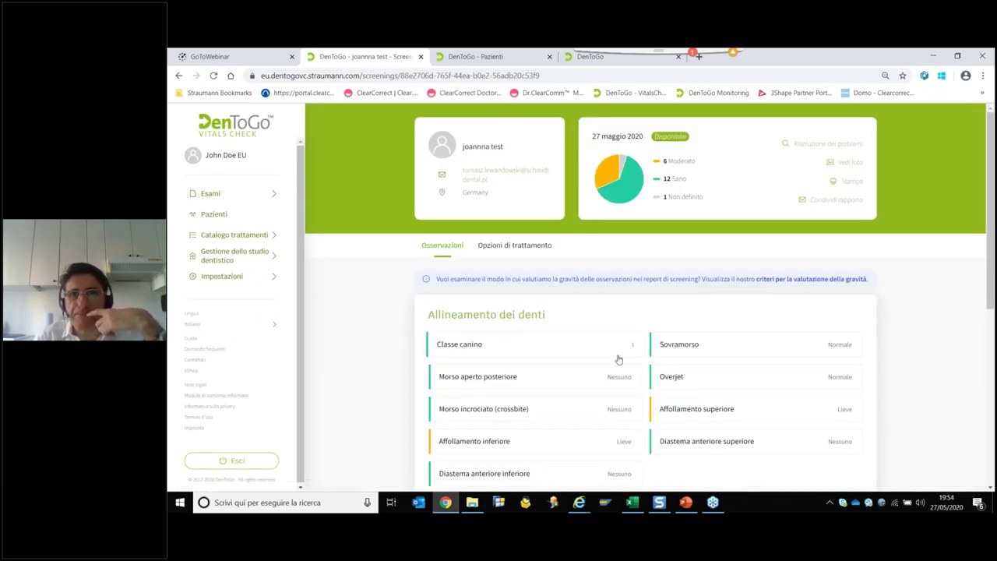
scroll(618, 359, "down", 2)
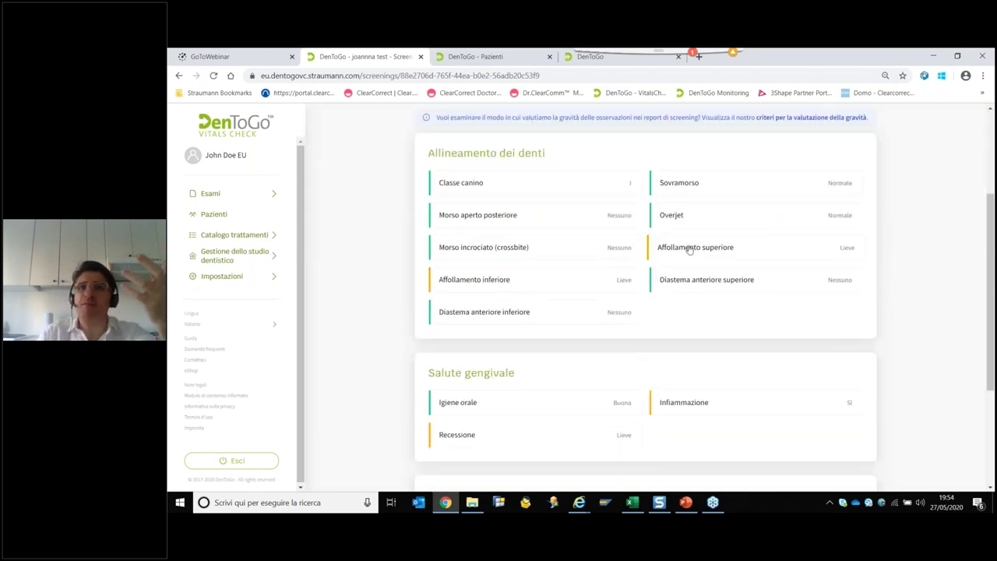
scroll(683, 251, "up", 2)
scroll(685, 233, "down", 2)
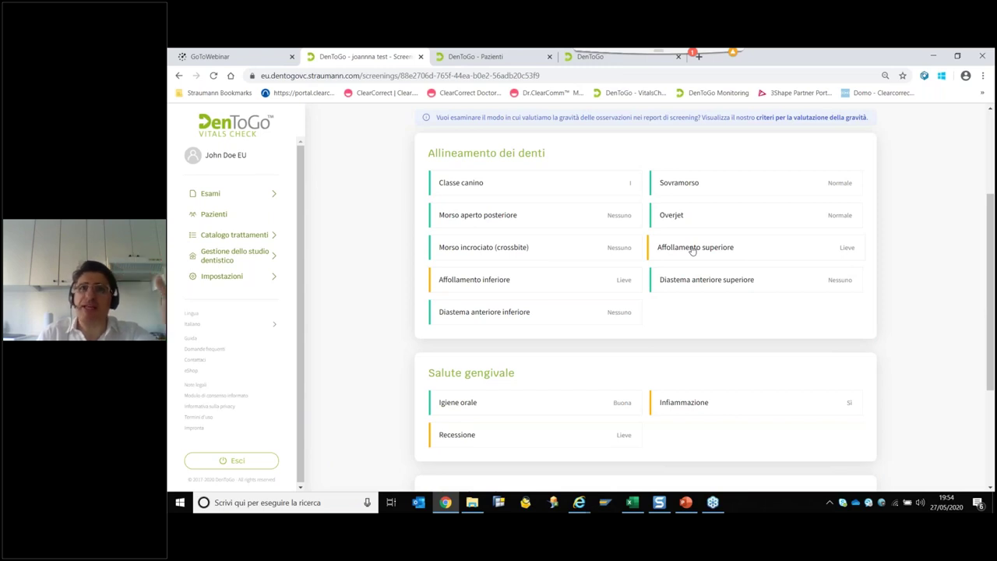
left_click(692, 249)
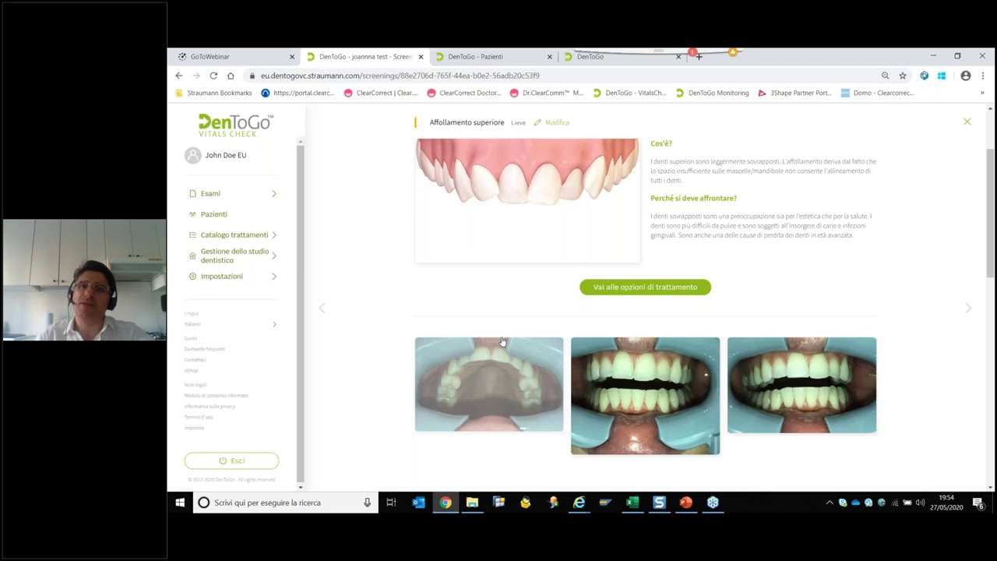
left_click(969, 123)
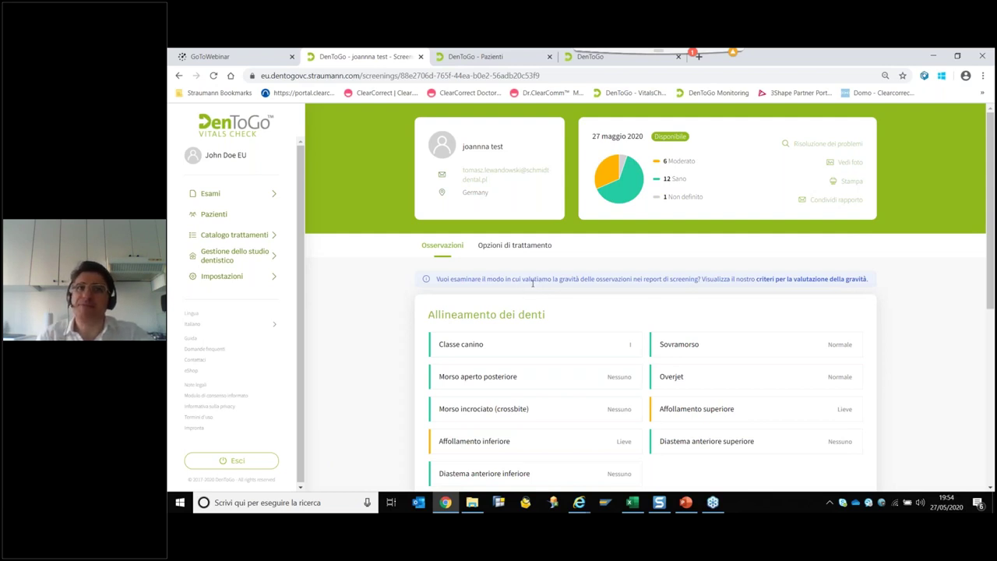
Step: Filter the Pazienti list by the patient's name and open the first match's profile
left_click(213, 215)
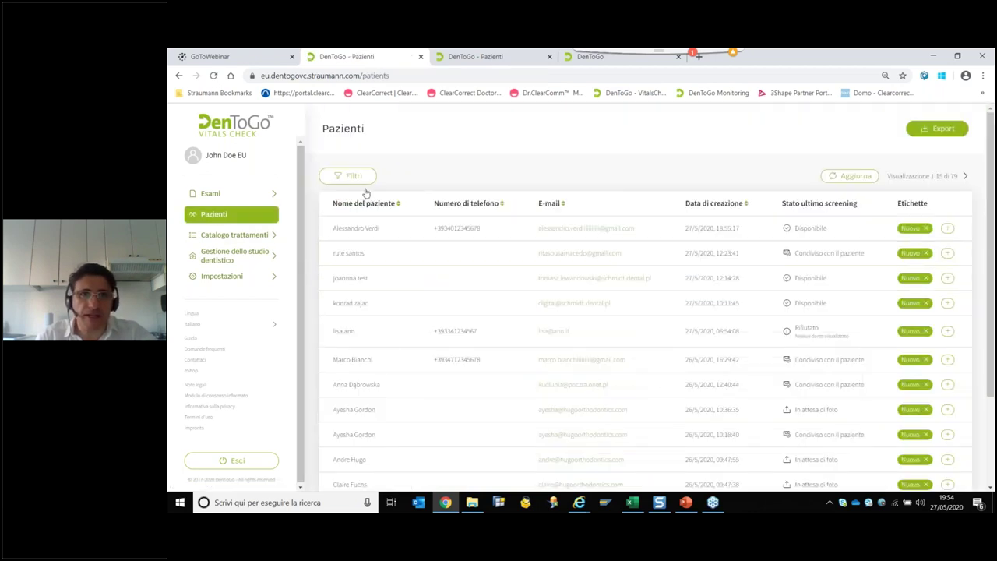
type("li")
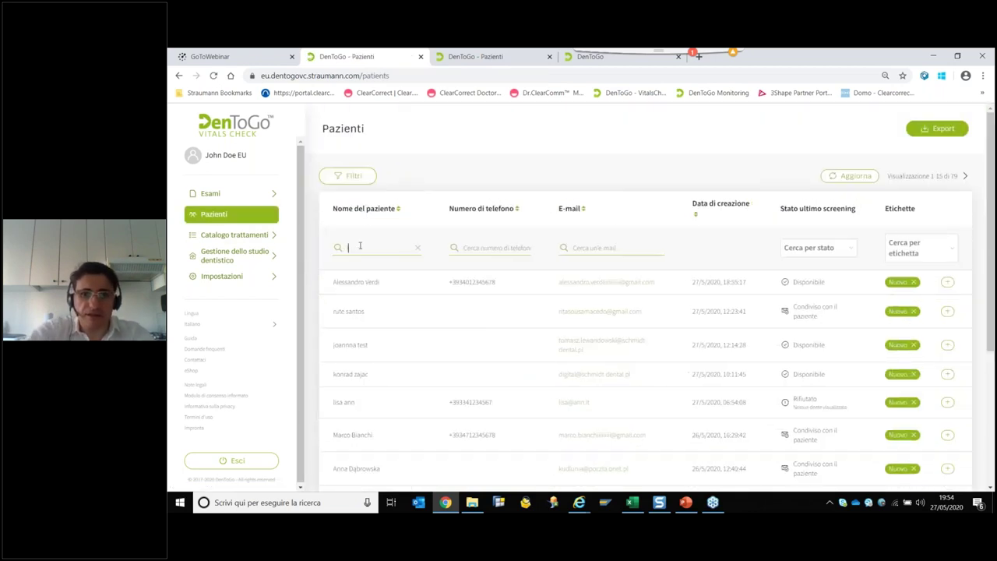
type("amb")
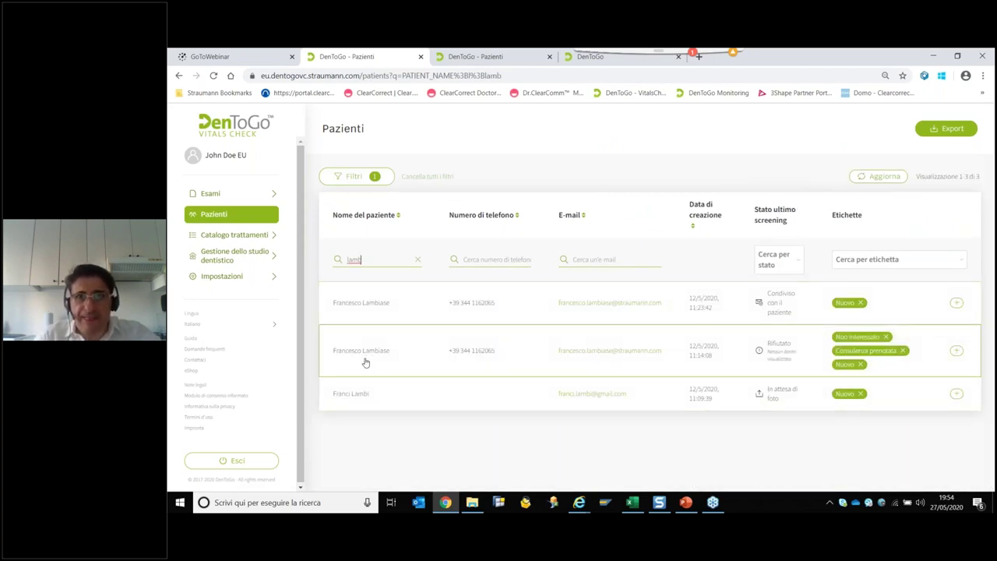
left_click(363, 305)
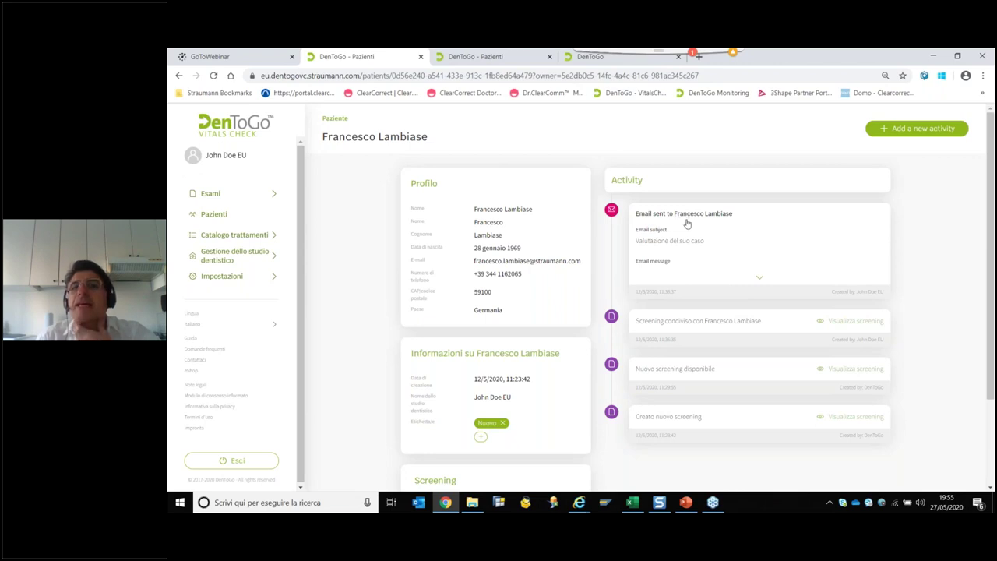
left_click(217, 200)
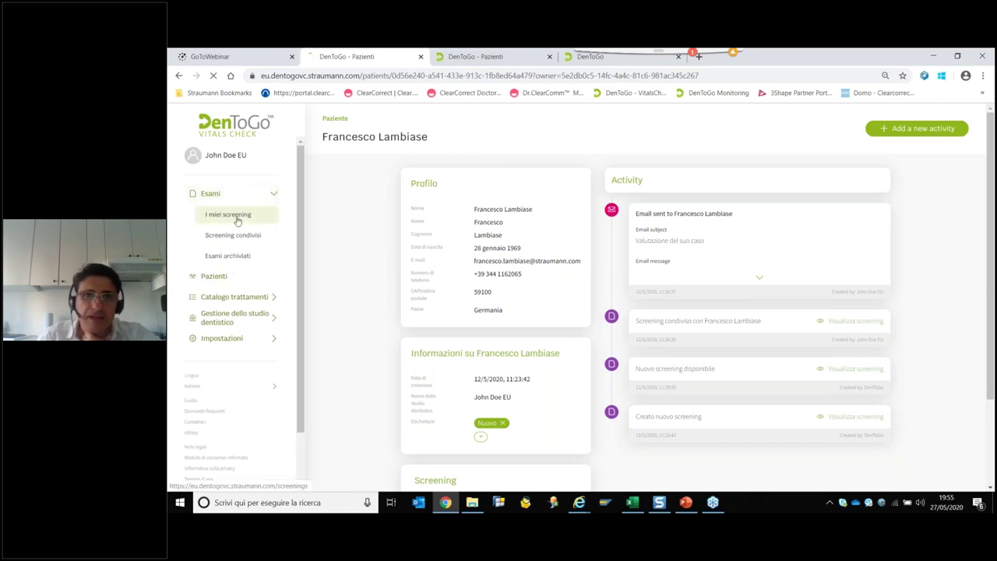
Step: Filter I miei screening by patient name, open the match, and view its Affollamento inferiore details
left_click(238, 218)
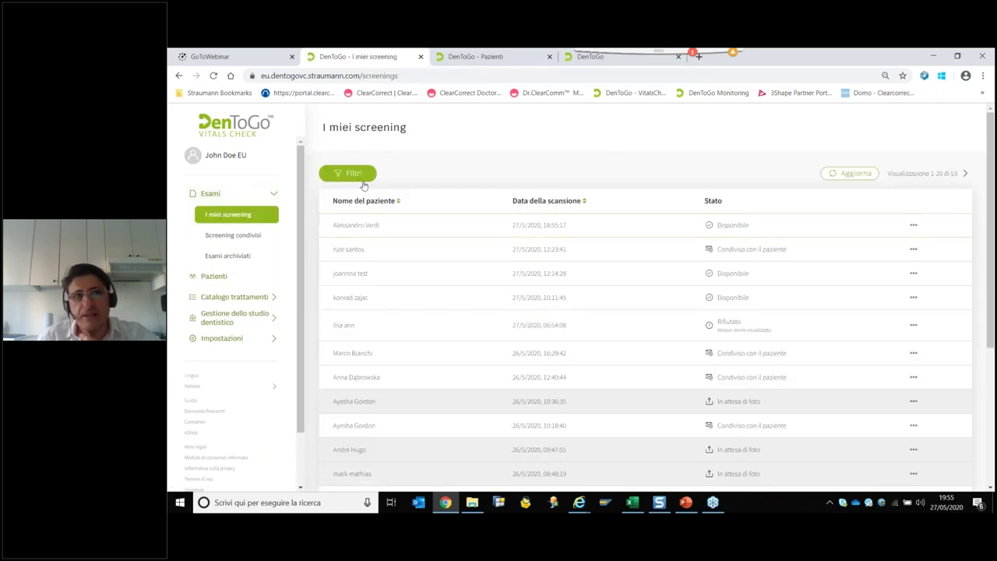
left_click(370, 226)
type("lamb")
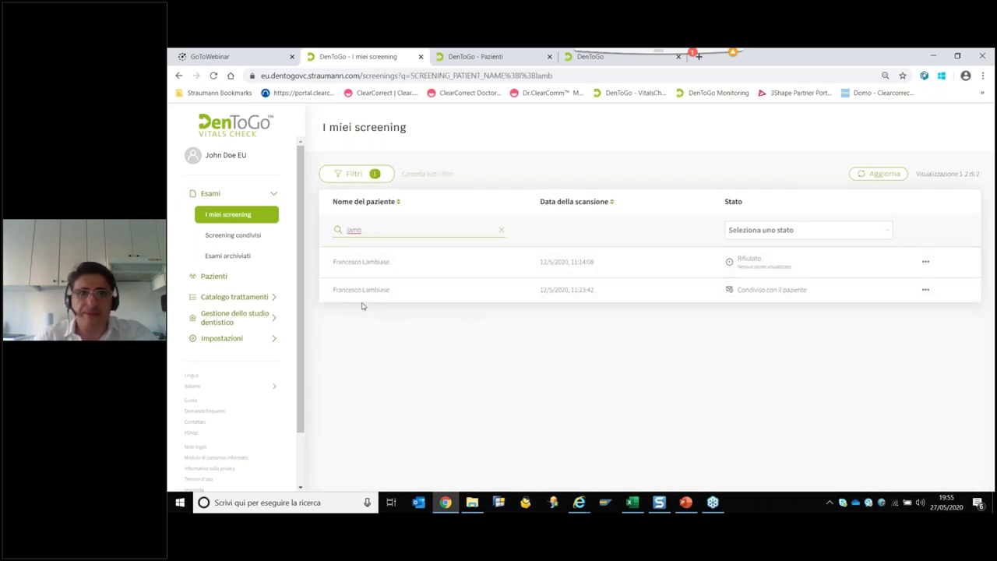
left_click(360, 295)
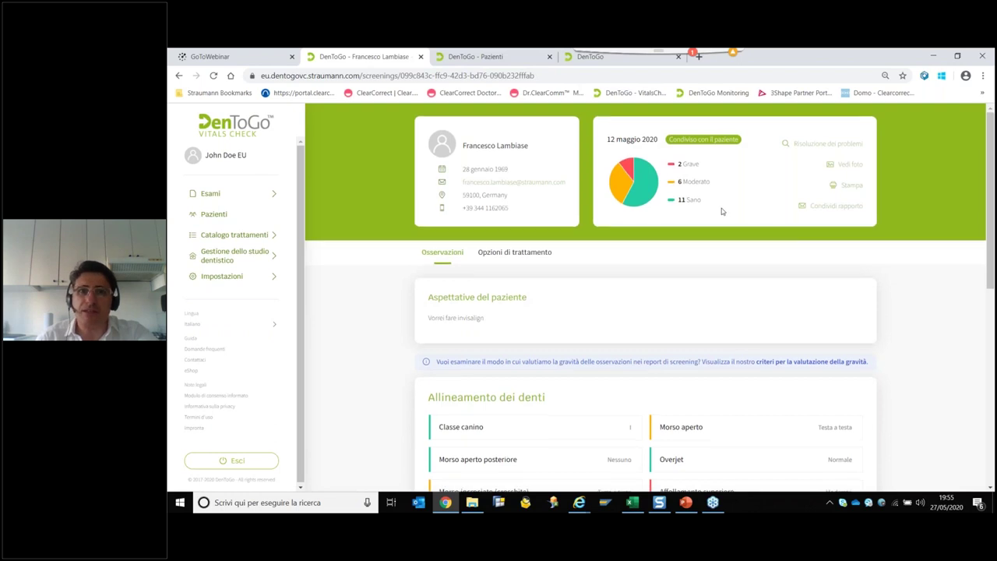
scroll(721, 208, "down", 3)
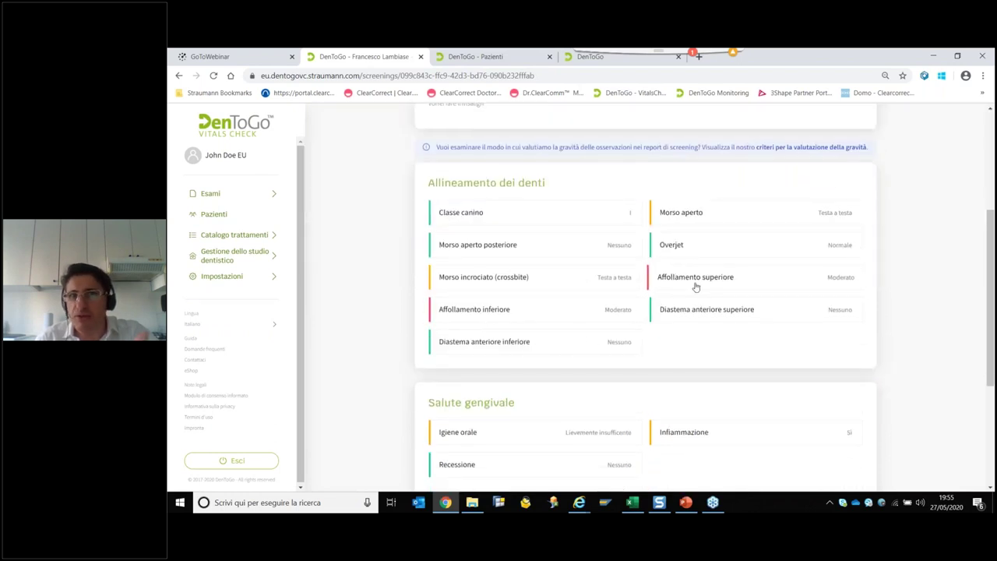
left_click(489, 312)
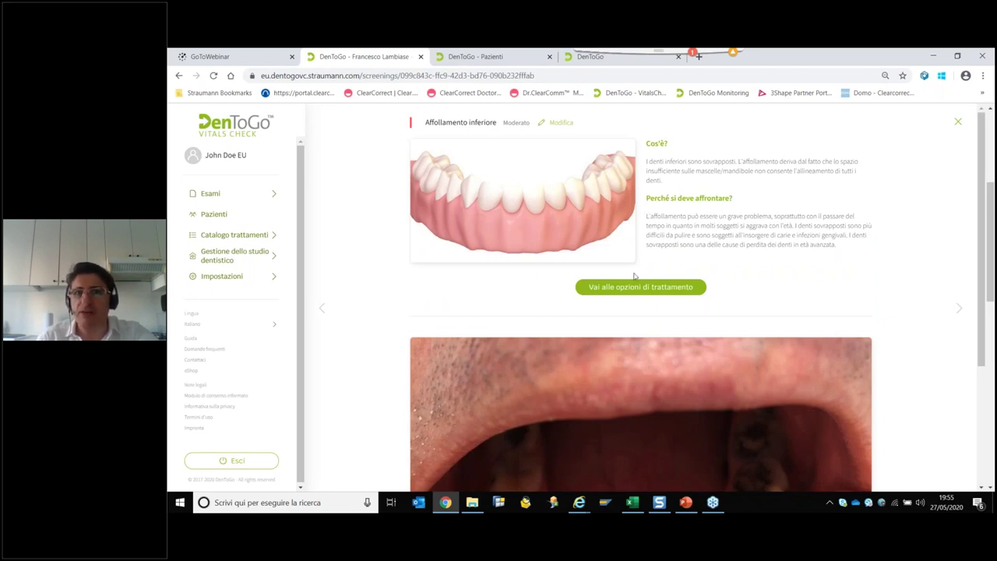
scroll(646, 287, "down", 3)
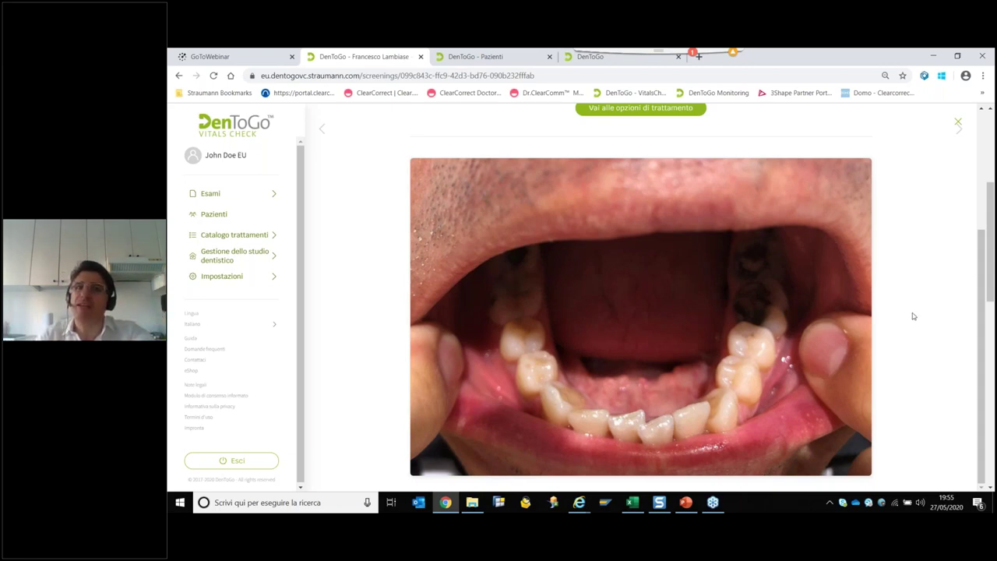
scroll(915, 317, "up", 3)
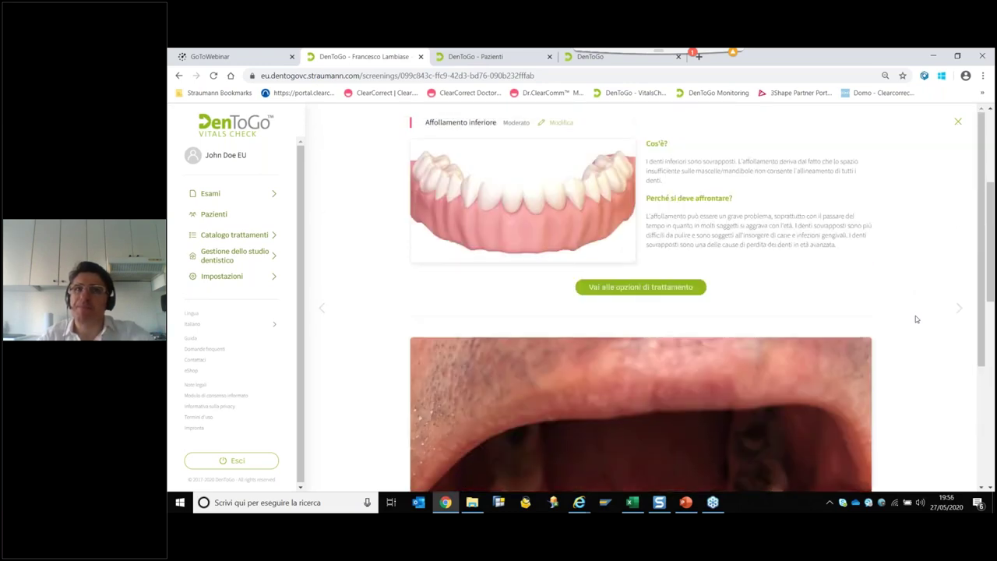